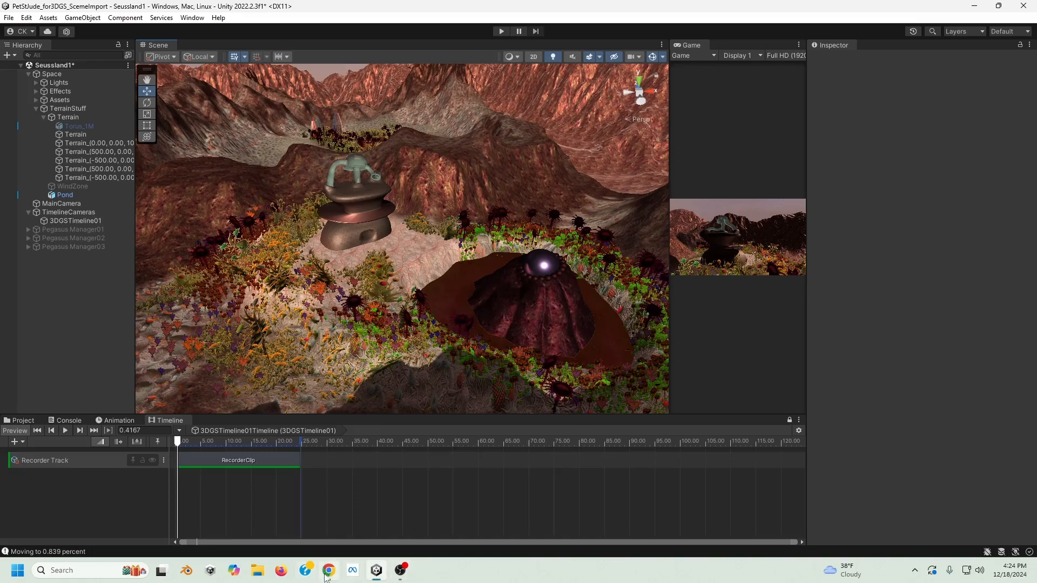
Switch to Chrome to view the Pegasus page on the Unity Asset Store, and return to the Unity editor.
{"action": "mouse_move", "coordinate": [329, 570]}
{"action": "left_click", "coordinate": [320, 521]}
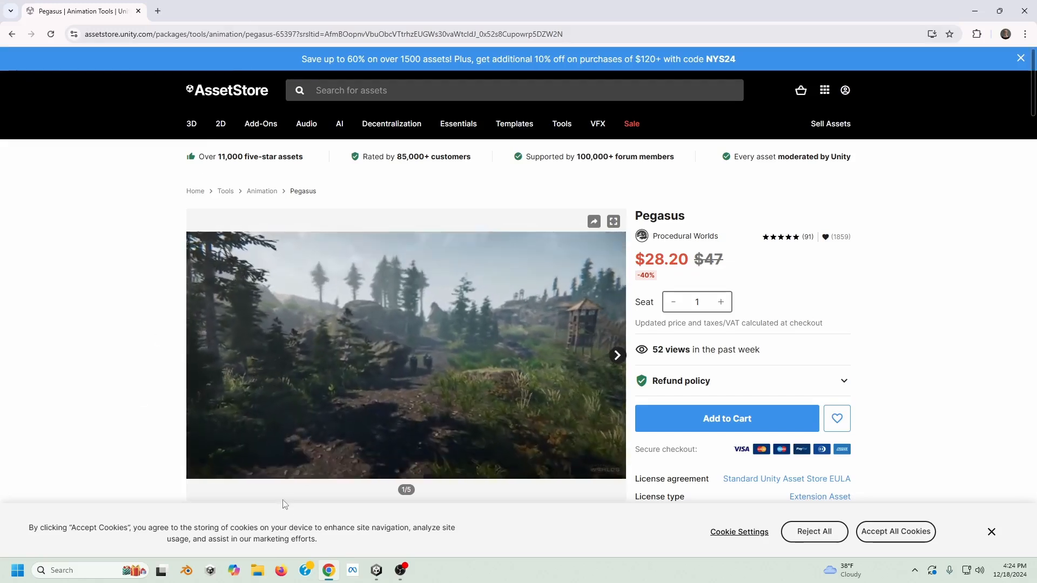
{"action": "mouse_move", "coordinate": [398, 576]}
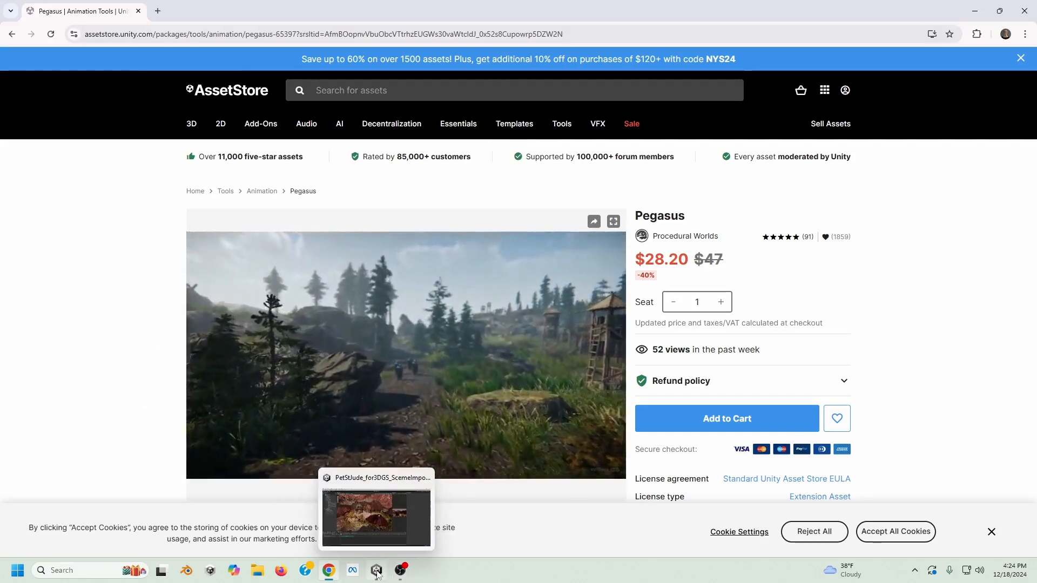
{"action": "left_click", "coordinate": [378, 570]}
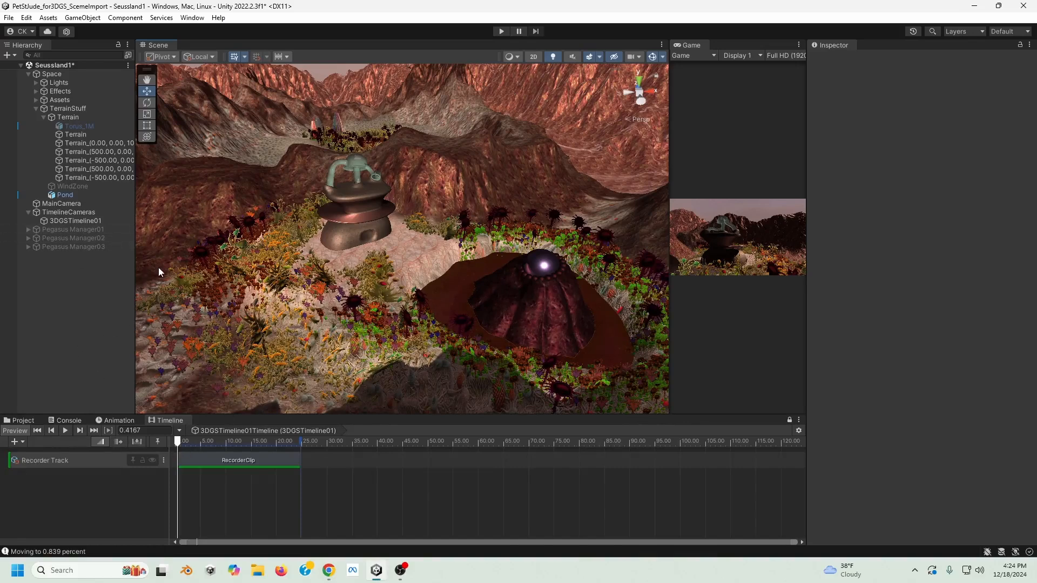
Browse the Unity Registry in the Package Manager, view the Recorder package's details, and close the Package Manager.
{"action": "left_click", "coordinate": [192, 18]}
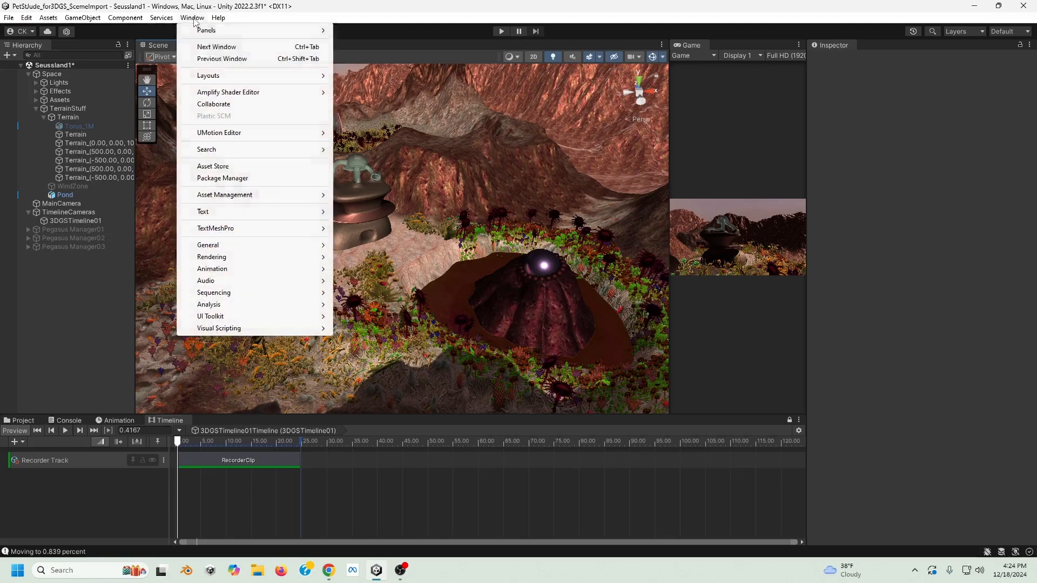
{"action": "left_click", "coordinate": [244, 178]}
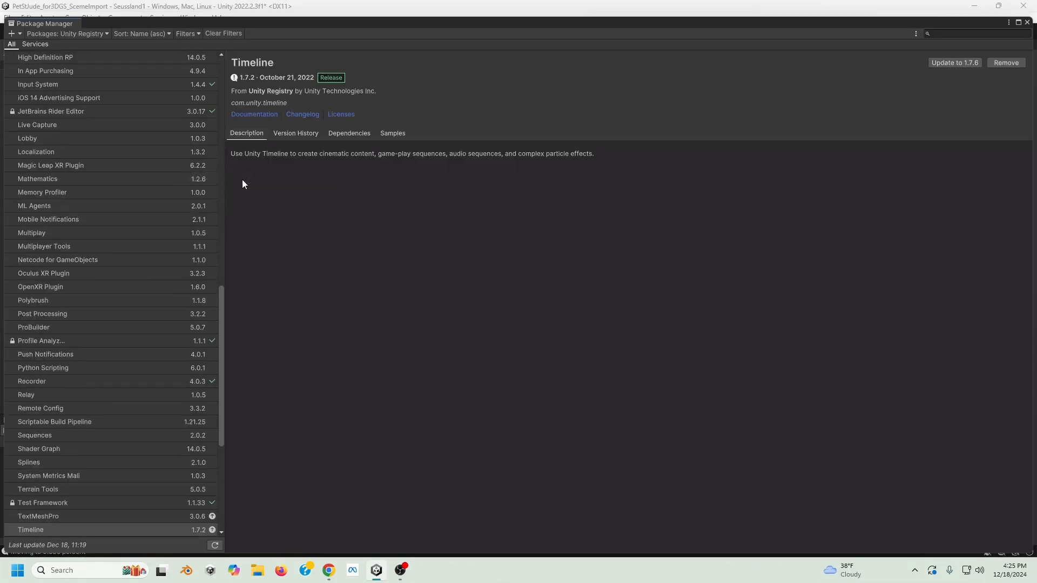
{"action": "left_click", "coordinate": [105, 33]}
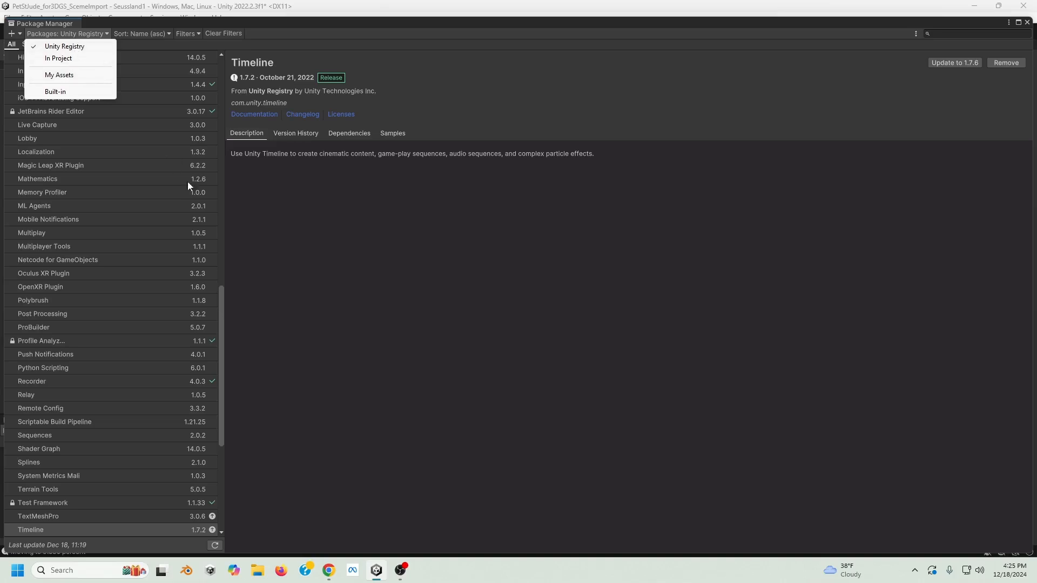
{"action": "left_click", "coordinate": [77, 48]}
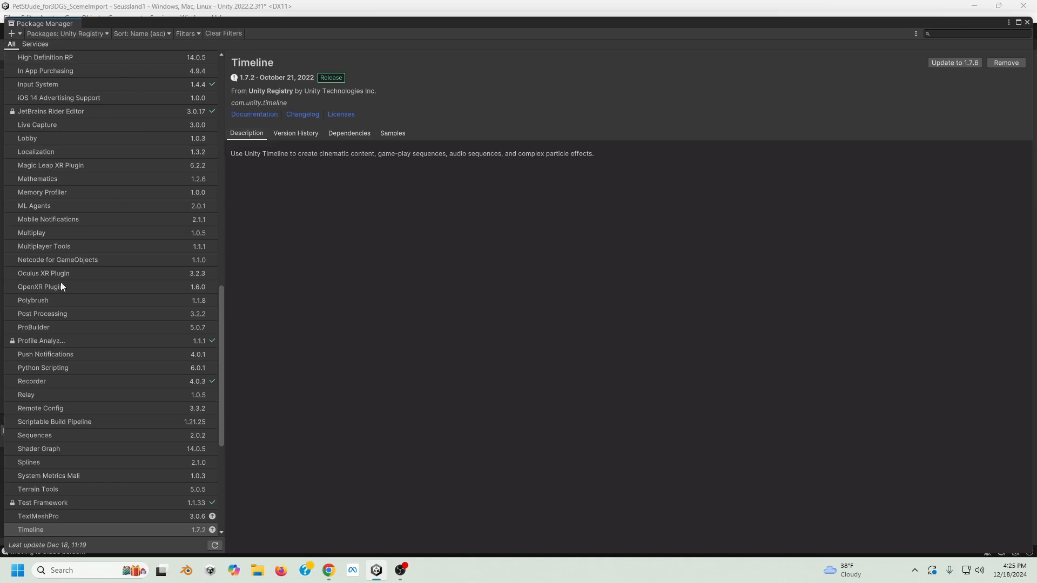
{"action": "scroll", "coordinate": [73, 267], "scroll_direction": "down", "scroll_amount": 5}
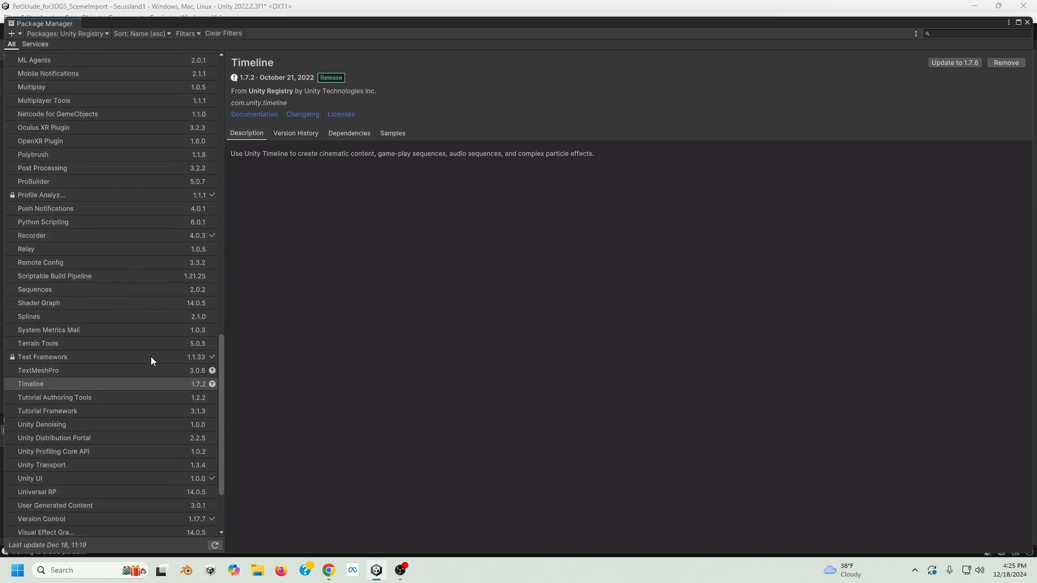
{"action": "scroll", "coordinate": [146, 360], "scroll_direction": "down", "scroll_amount": 2}
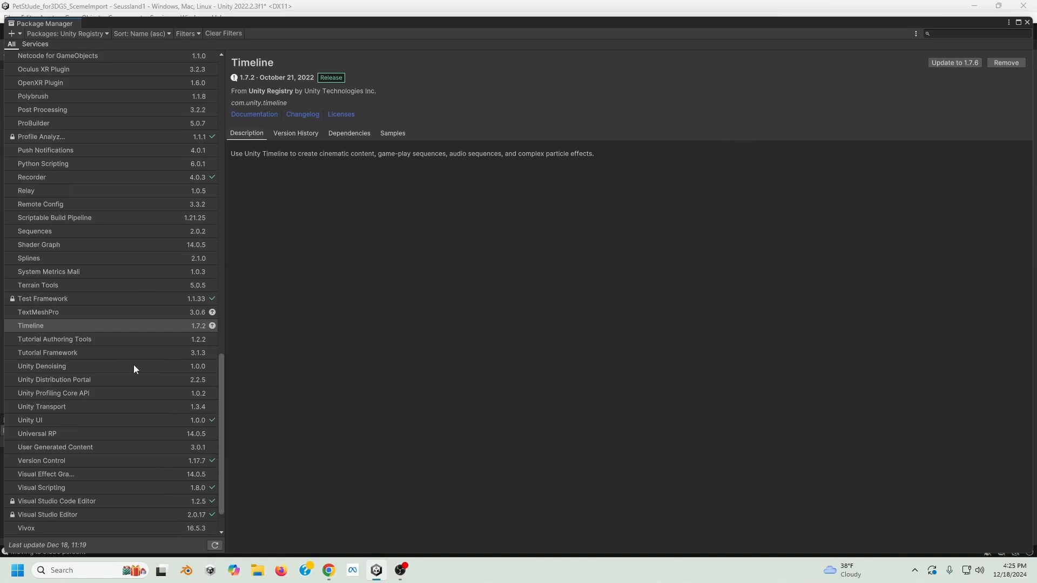
{"action": "scroll", "coordinate": [138, 353], "scroll_direction": "up", "scroll_amount": 2}
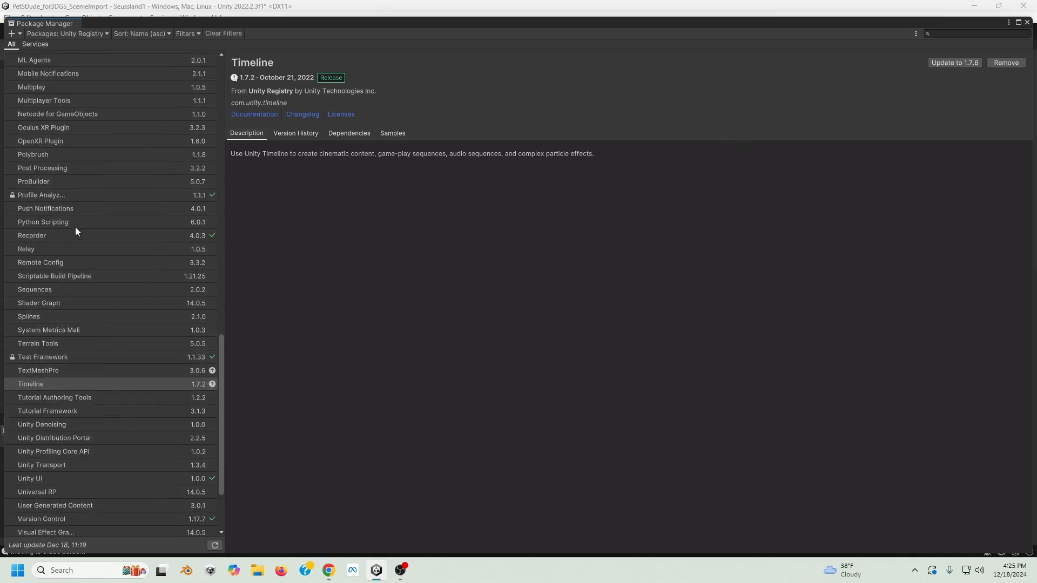
{"action": "left_click", "coordinate": [38, 238]}
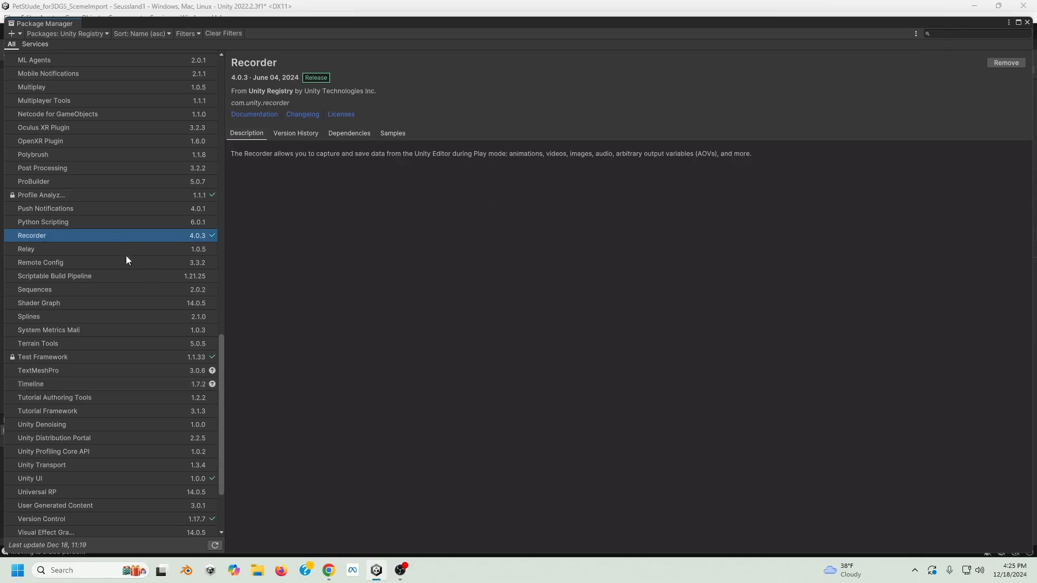
{"action": "scroll", "coordinate": [151, 324], "scroll_direction": "up", "scroll_amount": 10}
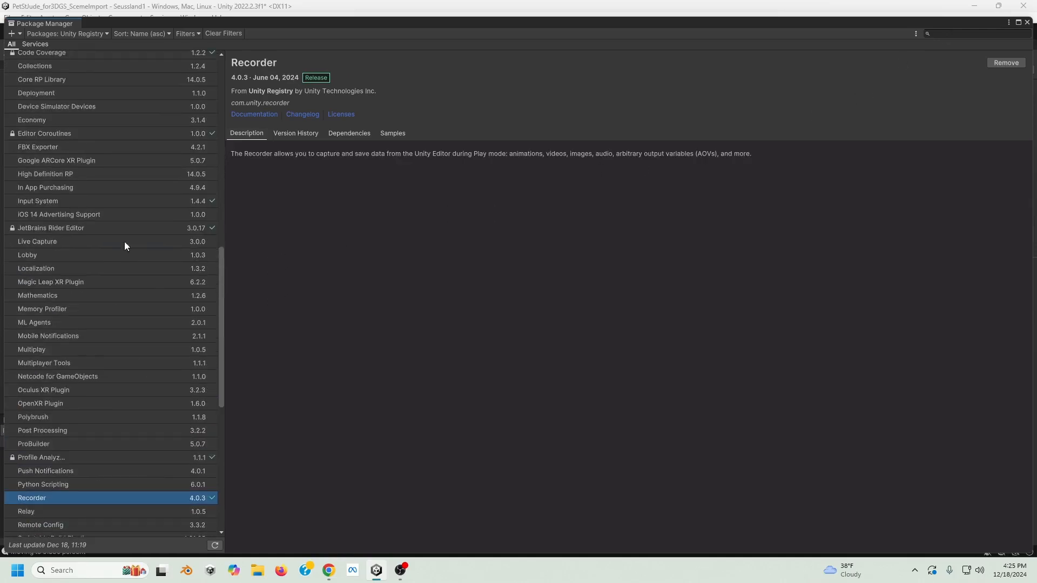
{"action": "scroll", "coordinate": [126, 208], "scroll_direction": "up", "scroll_amount": 2}
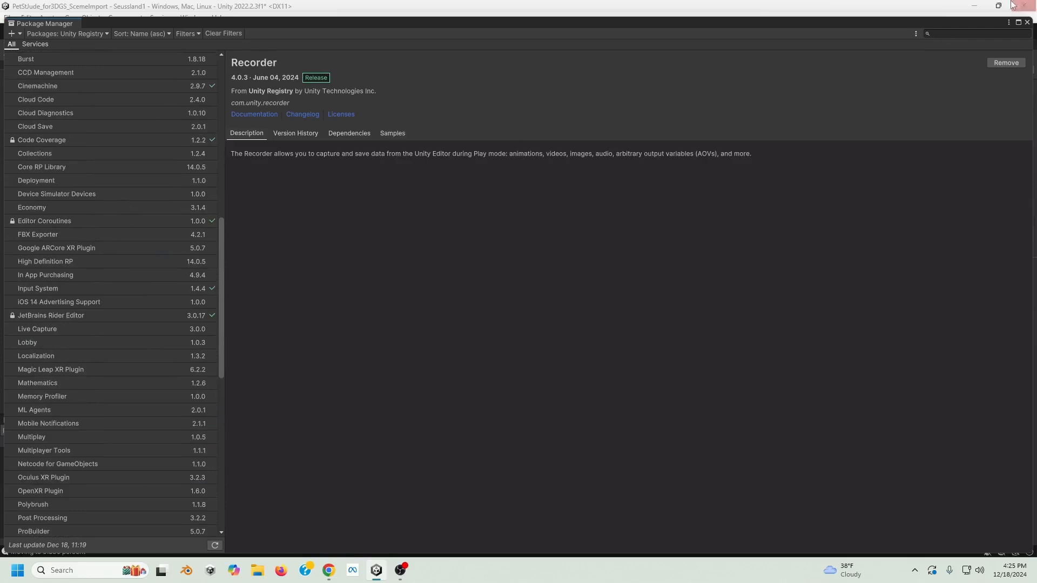
{"action": "left_click", "coordinate": [1026, 23]}
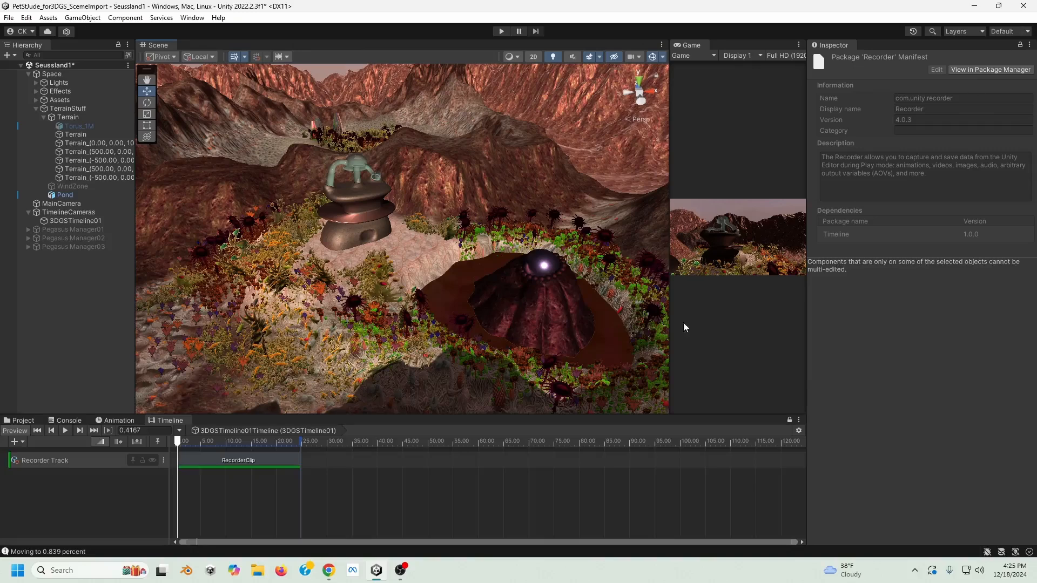
Add a Pegasus Manager object to the Seussland1 scene.
{"action": "left_click", "coordinate": [91, 19]}
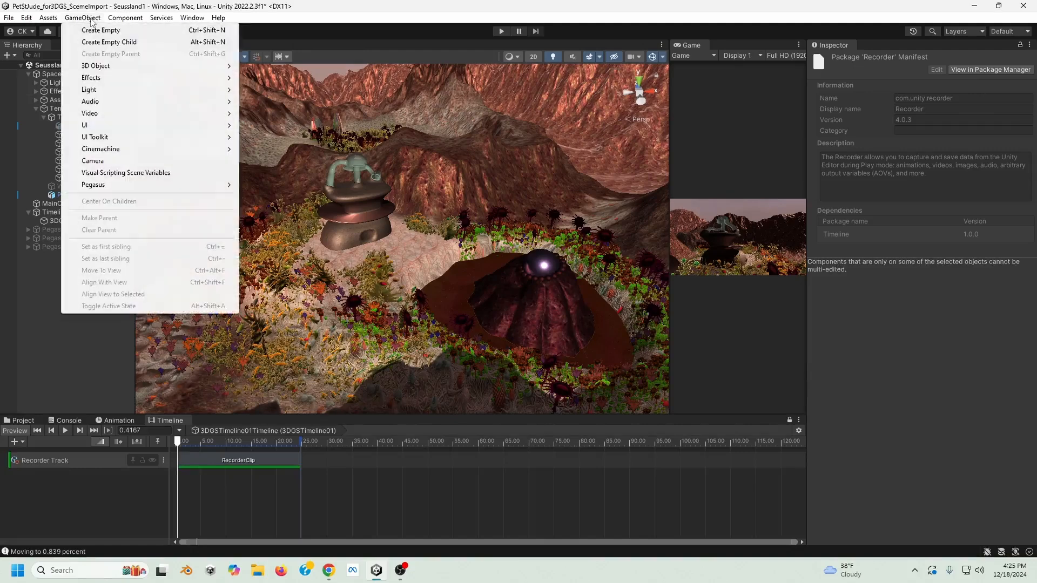
{"action": "mouse_move", "coordinate": [103, 186]}
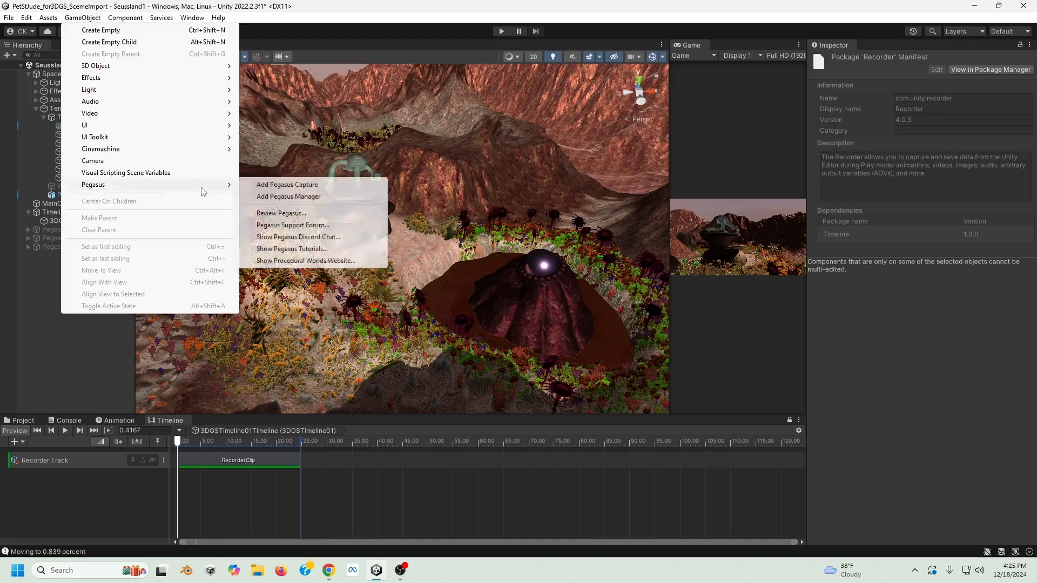
{"action": "left_click", "coordinate": [280, 198]}
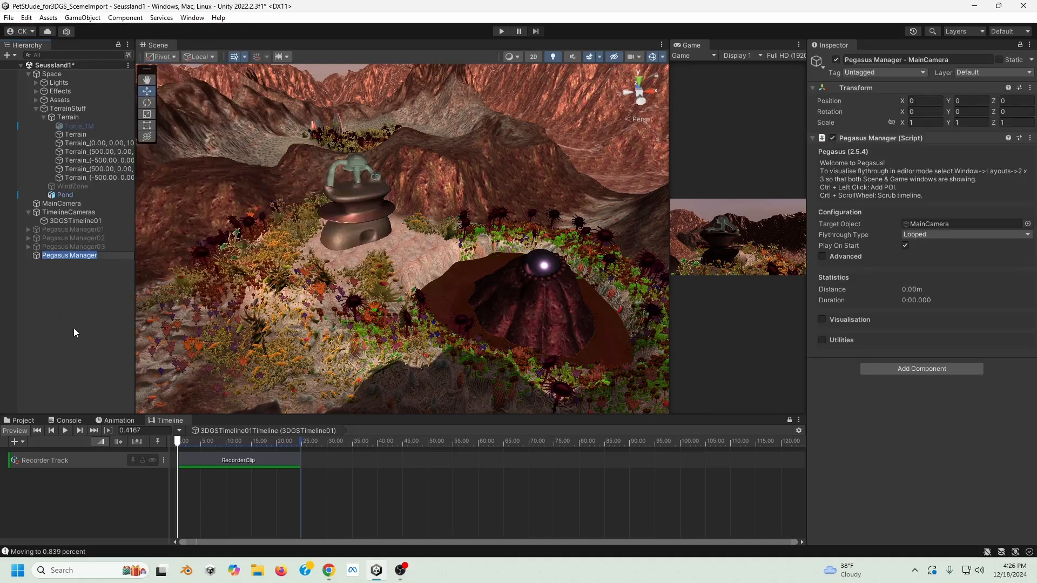
Rename the new Pegasus Manager object as Pegasus Manager A.
{"action": "left_click", "coordinate": [112, 255]}
{"action": "left_click_drag", "start_coordinate": [905, 60], "coordinate": [983, 51]}
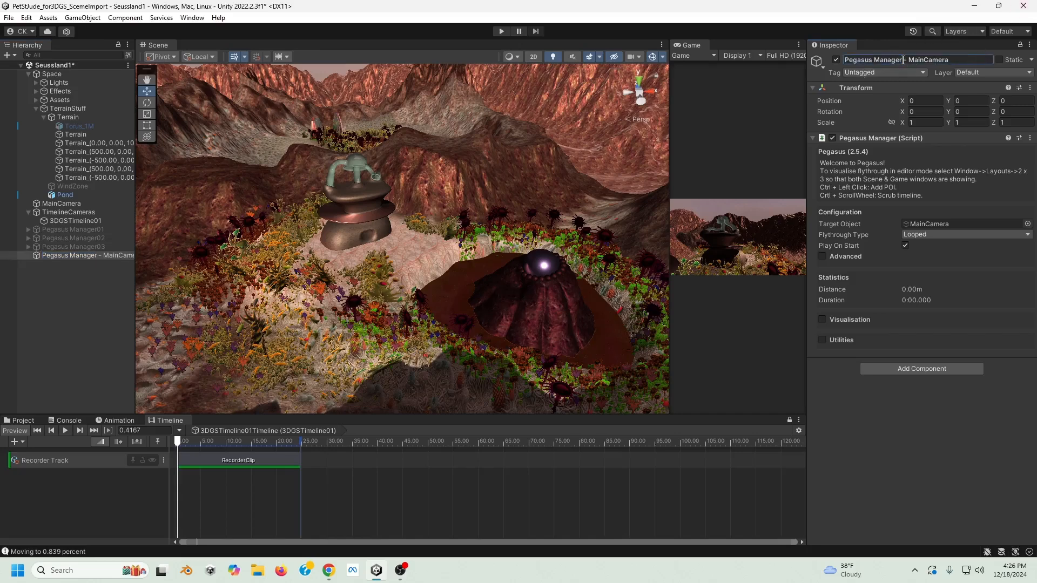
{"action": "left_click_drag", "start_coordinate": [955, 61], "coordinate": [889, 67]}
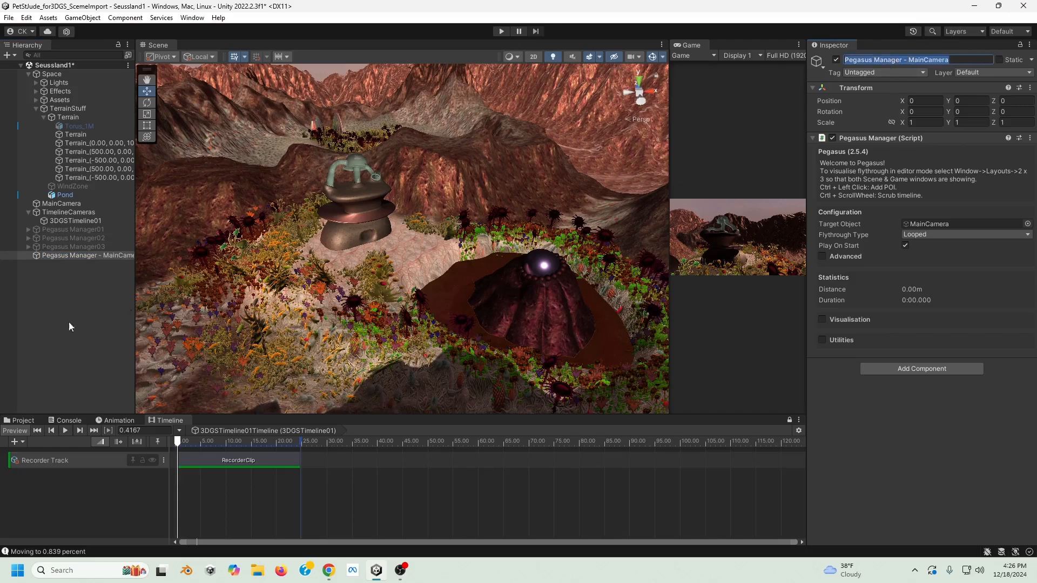
{"action": "left_click", "coordinate": [955, 60]}
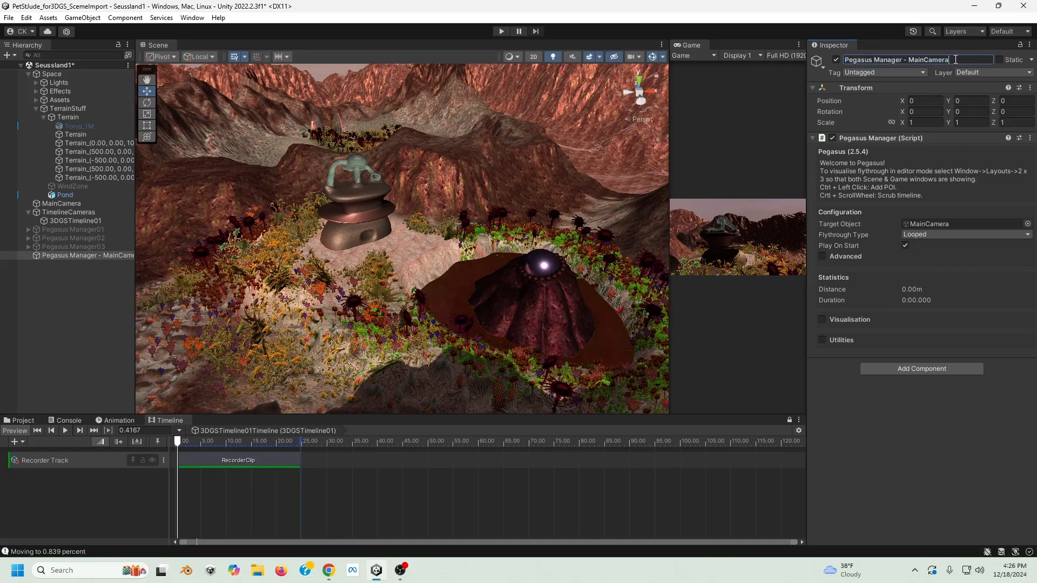
{"action": "key", "text": "BackSpace"}
{"action": "key", "text": "BackSpace"}
{"action": "key", "text": "BackSpace"}
{"action": "key", "text": "BackSpace"}
{"action": "key", "text": "BackSpace"}
{"action": "key", "text": "BackSpace"}
{"action": "key", "text": "BackSpace"}
{"action": "key", "text": "BackSpace"}
{"action": "key", "text": "BackSpace"}
{"action": "key", "text": "BackSpace"}
{"action": "key", "text": "BackSpace"}
{"action": "type", "text": "A"}
{"action": "left_click", "coordinate": [55, 322]}
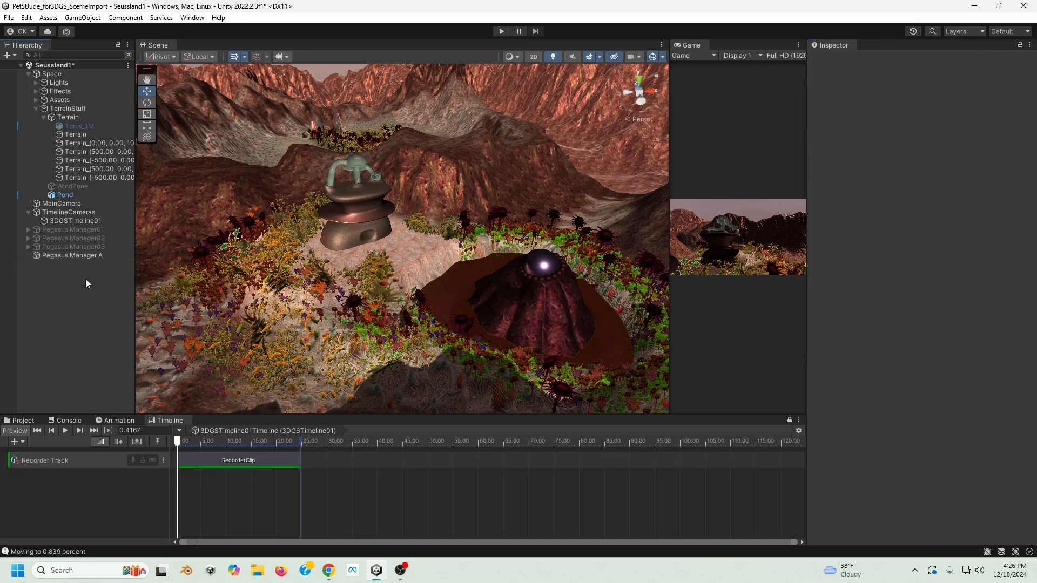
Show the advanced settings of Pegasus Manager A and set its flythrough type to Single Shot.
{"action": "left_click", "coordinate": [95, 256]}
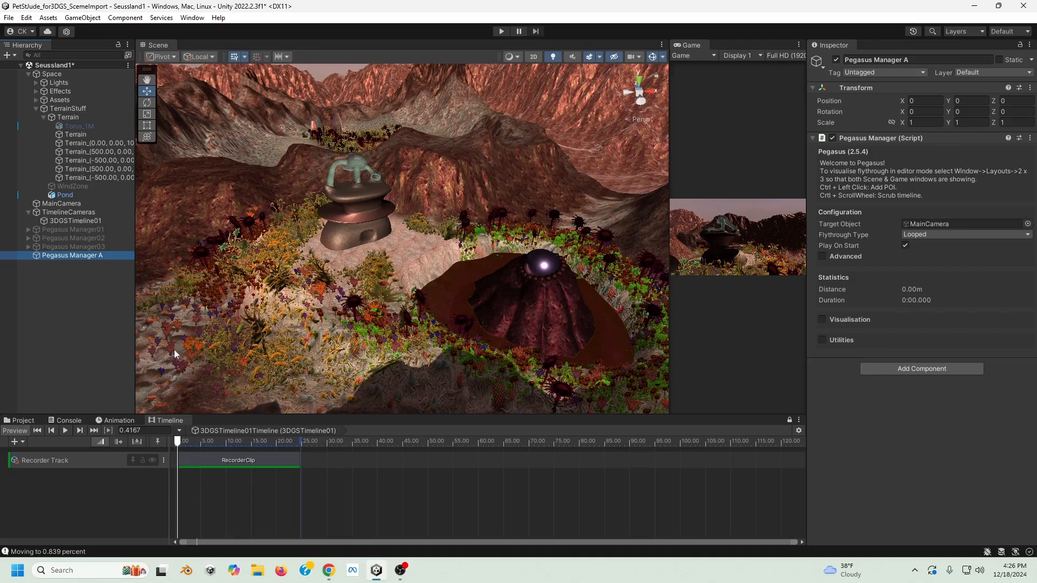
{"action": "left_click_drag", "start_coordinate": [207, 316], "coordinate": [311, 374], "text": "alt"}
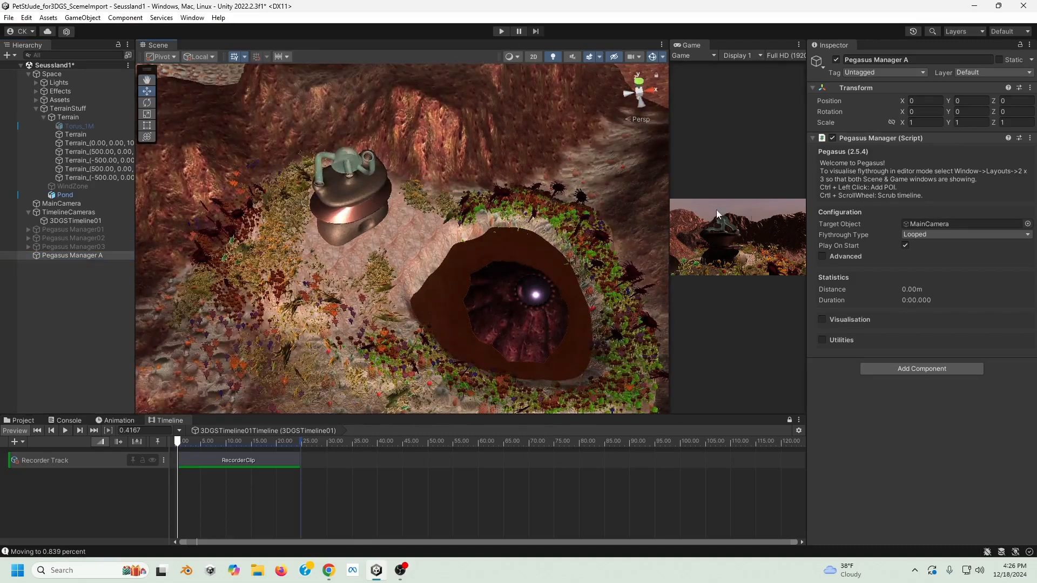
{"action": "left_click", "coordinate": [822, 256]}
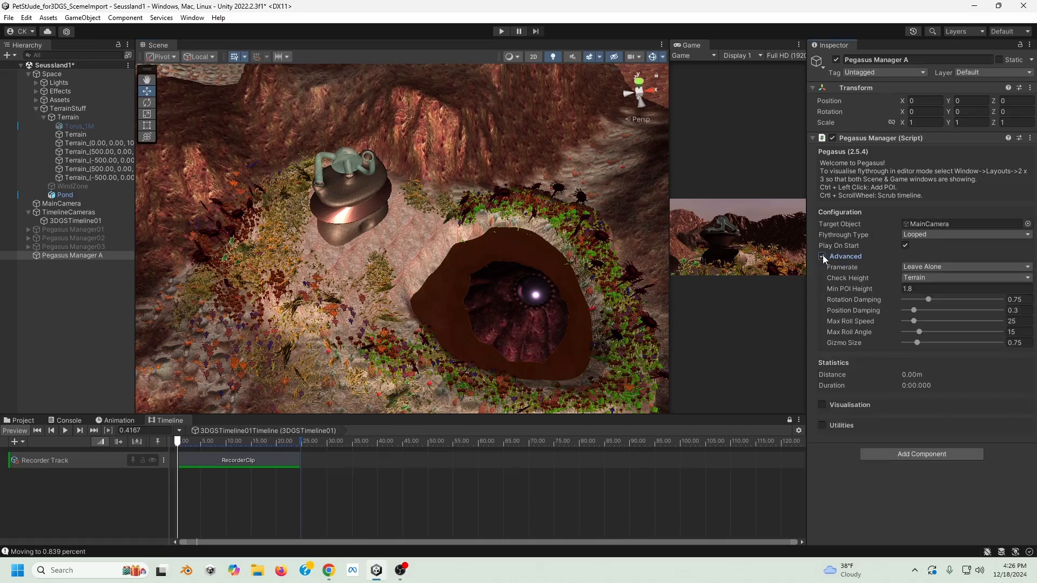
{"action": "left_click", "coordinate": [921, 235]}
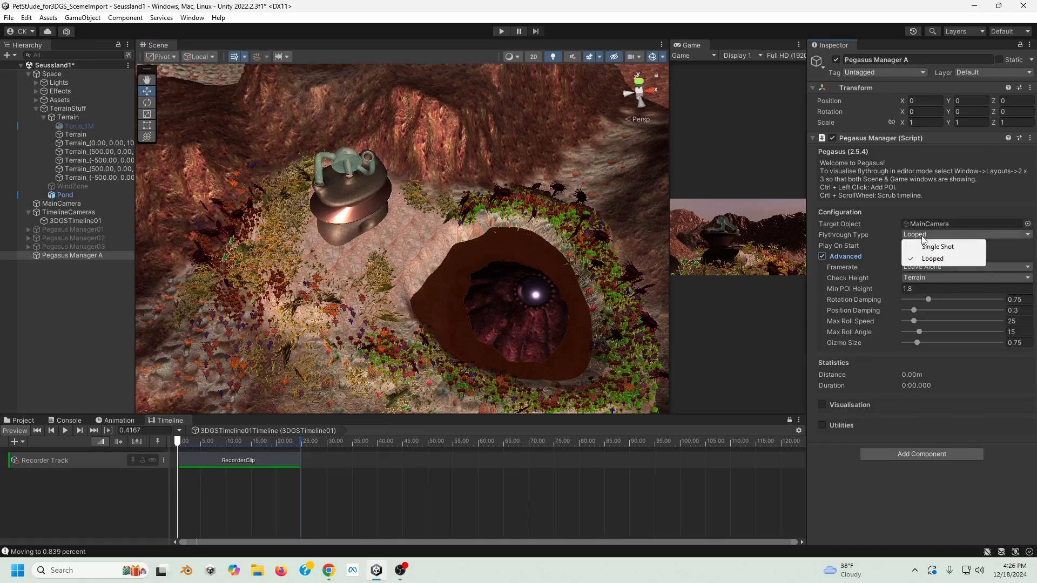
{"action": "left_click", "coordinate": [936, 248]}
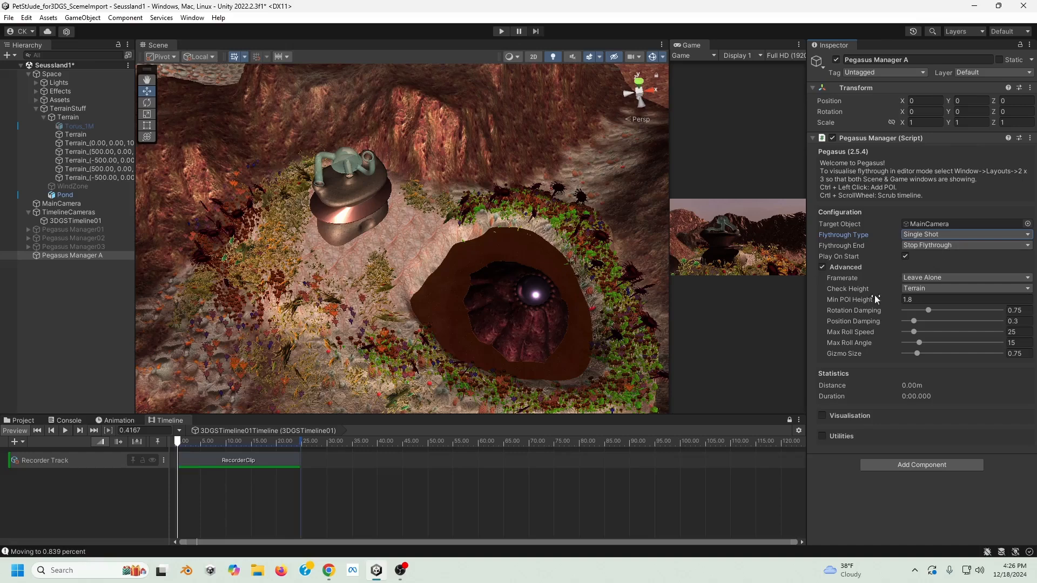
Set the framerate of Pegasus Manager A to Twenty Four Fps and its gizmo size to about 3.19.
{"action": "left_click", "coordinate": [921, 278]}
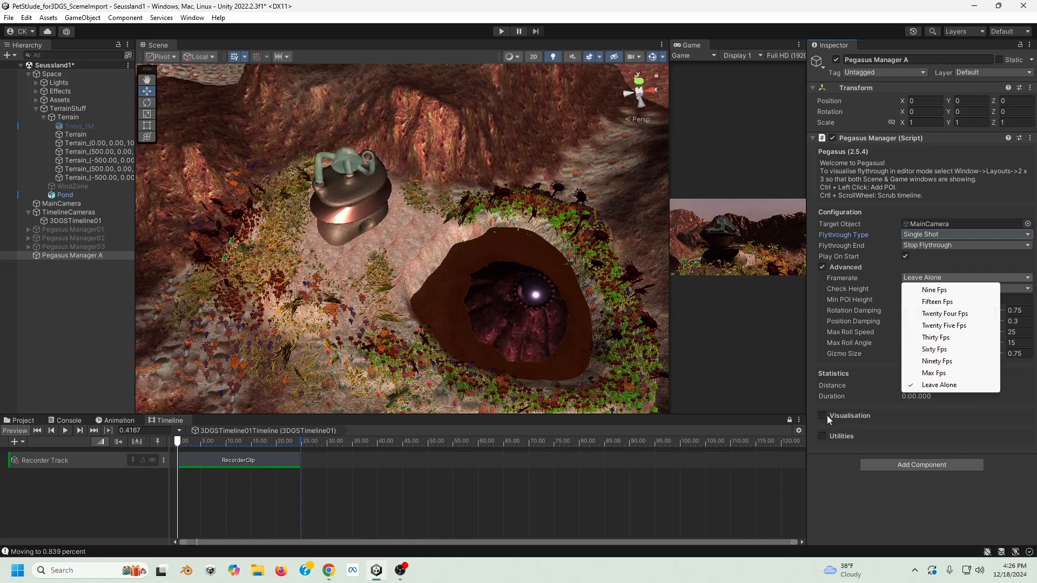
{"action": "left_click", "coordinate": [799, 430]}
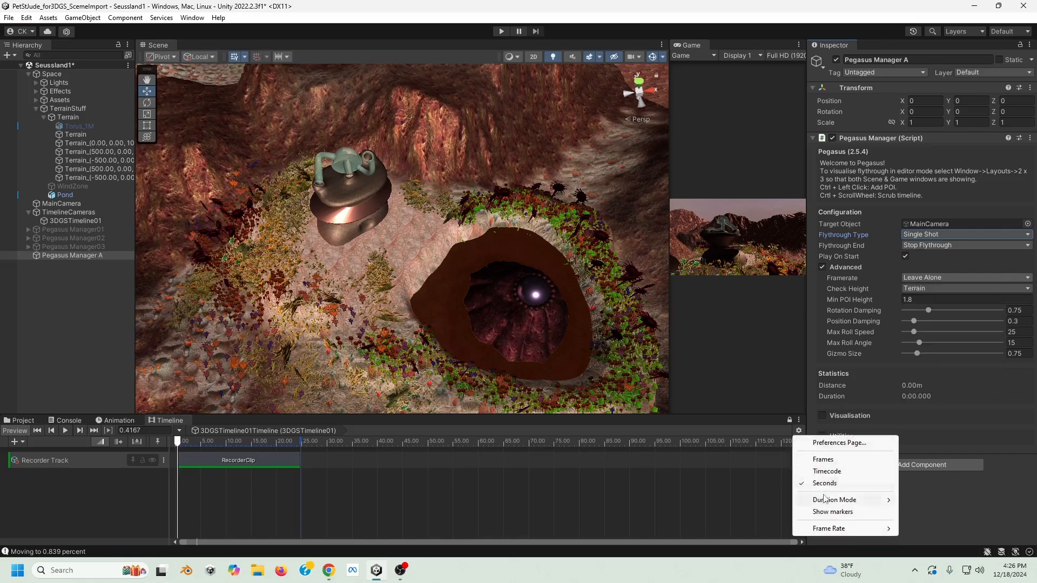
{"action": "mouse_move", "coordinate": [826, 532]}
{"action": "left_click", "coordinate": [934, 278]}
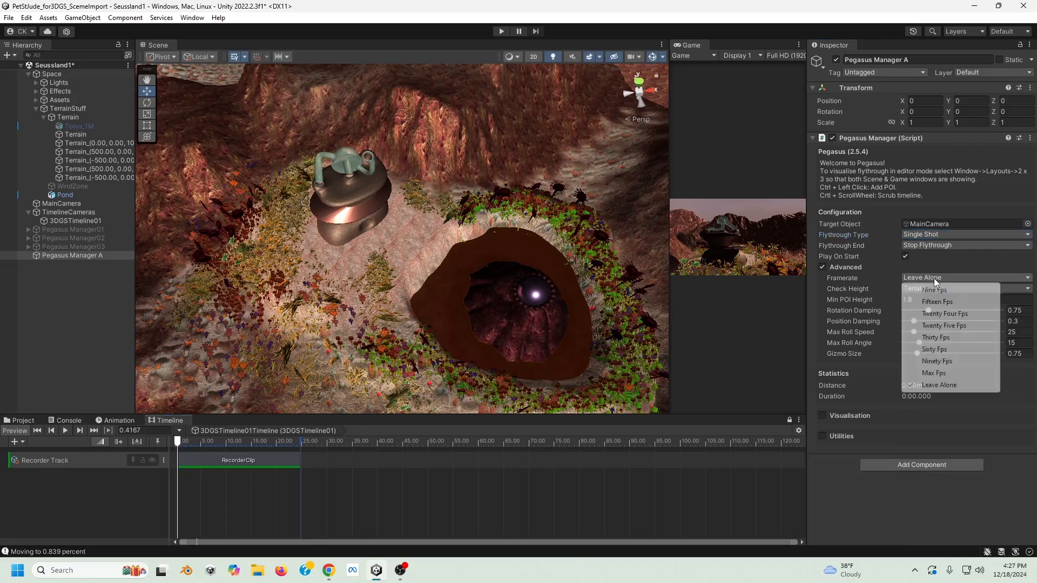
{"action": "left_click", "coordinate": [944, 313]}
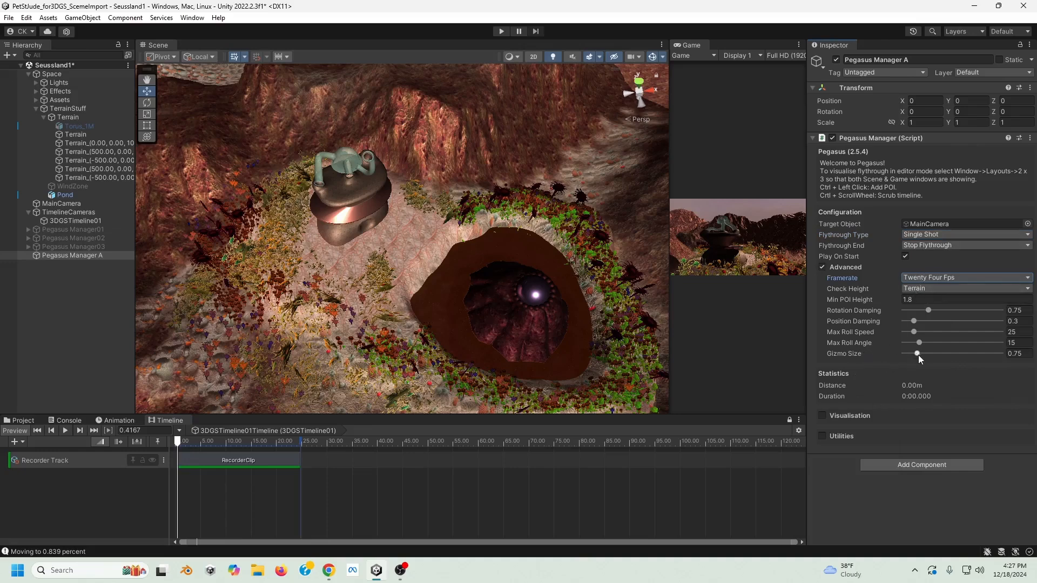
{"action": "left_click_drag", "start_coordinate": [918, 354], "coordinate": [966, 354]}
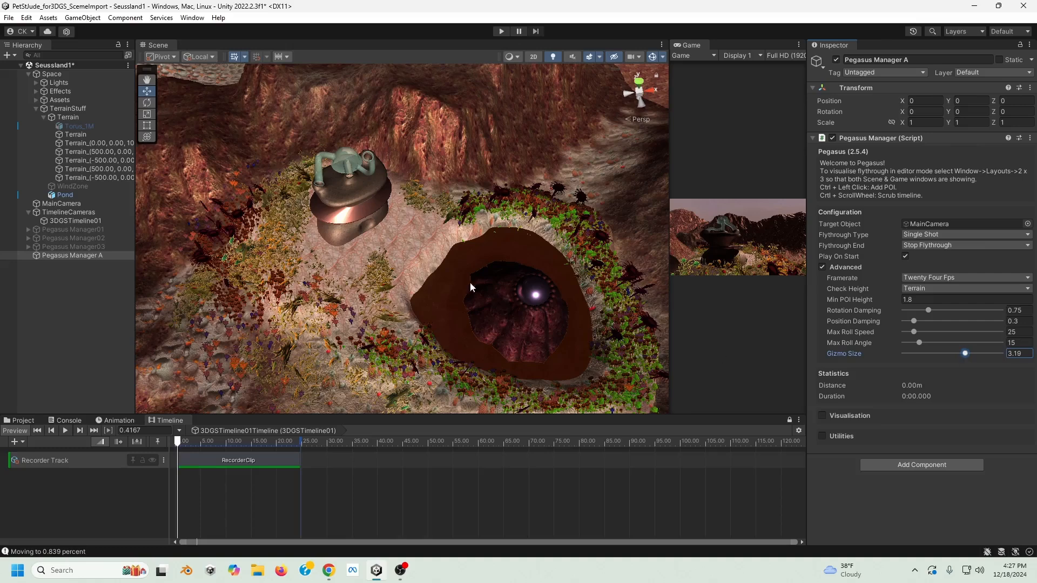
Add three flythrough points to Pegasus Manager A, curving past the tower and along the near side of the pond, and list them in the hierarchy.
{"action": "left_click", "coordinate": [75, 257]}
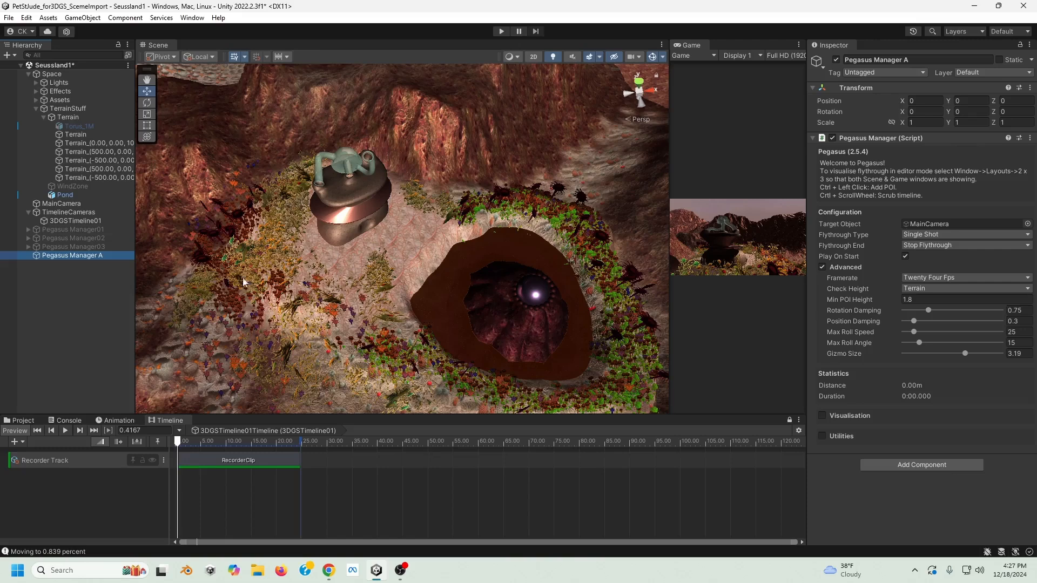
{"action": "left_click", "coordinate": [235, 249], "text": "ctrl"}
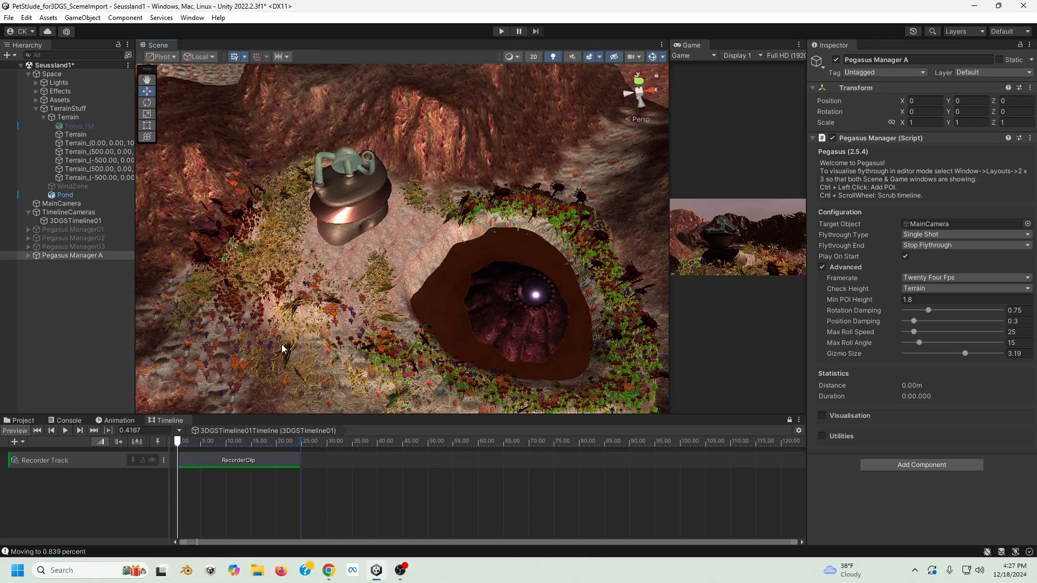
{"action": "left_click", "coordinate": [282, 364], "text": "ctrl"}
{"action": "left_click", "coordinate": [415, 411], "text": "ctrl"}
{"action": "left_click", "coordinate": [29, 256]}
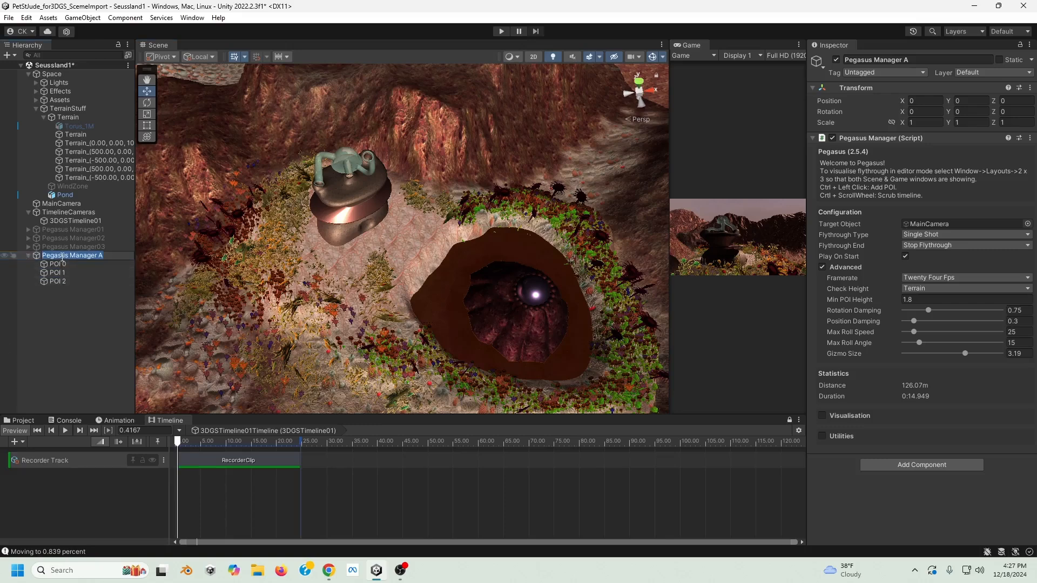
{"action": "left_click", "coordinate": [93, 297]}
{"action": "left_click", "coordinate": [90, 257]}
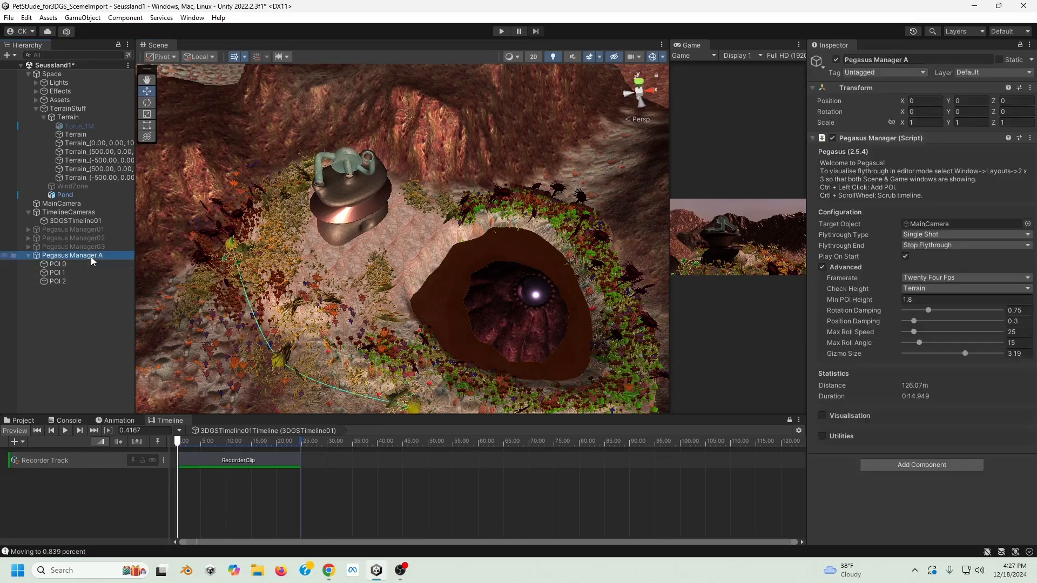
Reduce the gizmo size of Pegasus Manager A to about 1.87.
{"action": "left_click", "coordinate": [964, 354]}
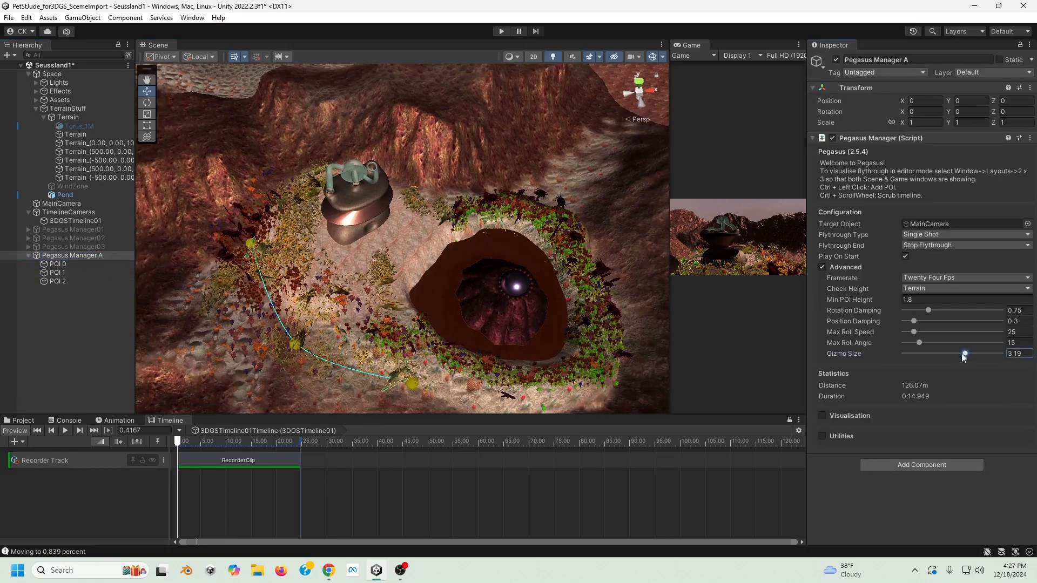
{"action": "left_click_drag", "start_coordinate": [947, 357], "coordinate": [938, 362]}
Move POI 2 to Z 203 and add six more flythrough points circling the pond and passing behind the tower back toward the start.
{"action": "left_click", "coordinate": [412, 384]}
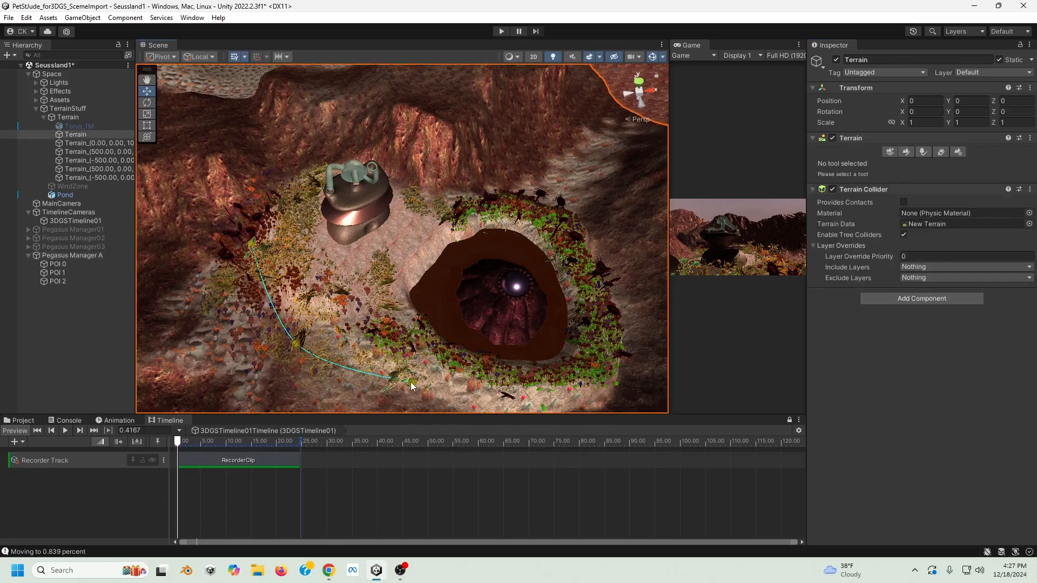
{"action": "left_click_drag", "start_coordinate": [408, 345], "coordinate": [448, 378]}
{"action": "middle_click_drag", "start_coordinate": [577, 292], "coordinate": [528, 211]}
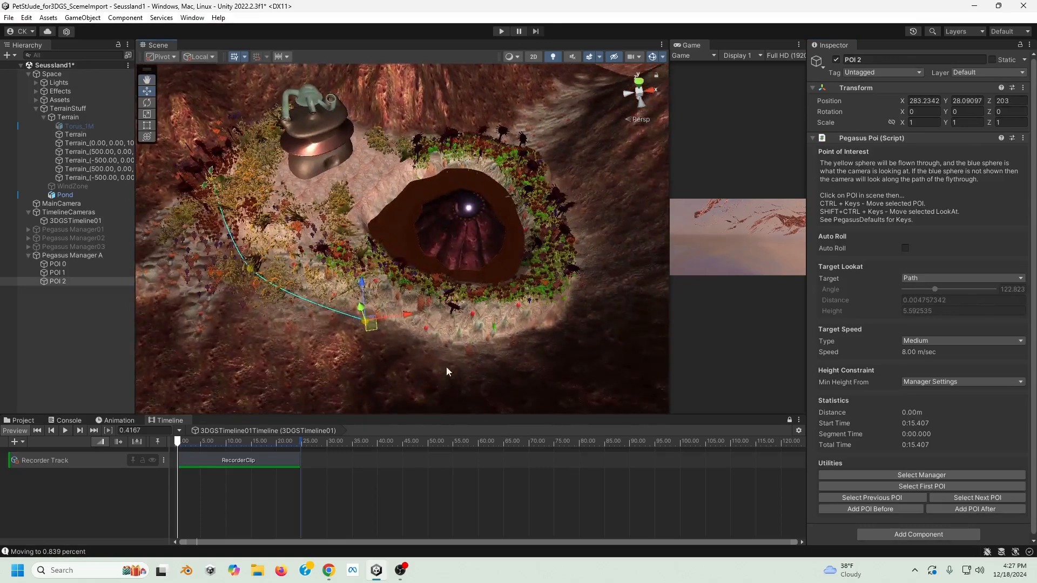
{"action": "left_click", "coordinate": [506, 331], "text": "ctrl"}
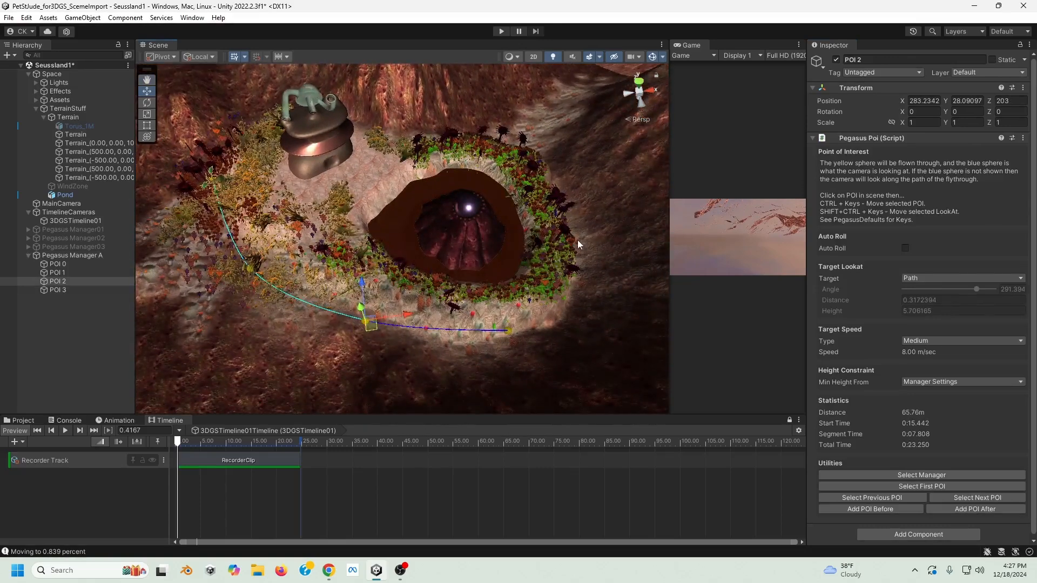
{"action": "left_click", "coordinate": [577, 240], "text": "ctrl"}
{"action": "left_click", "coordinate": [502, 138], "text": "ctrl"}
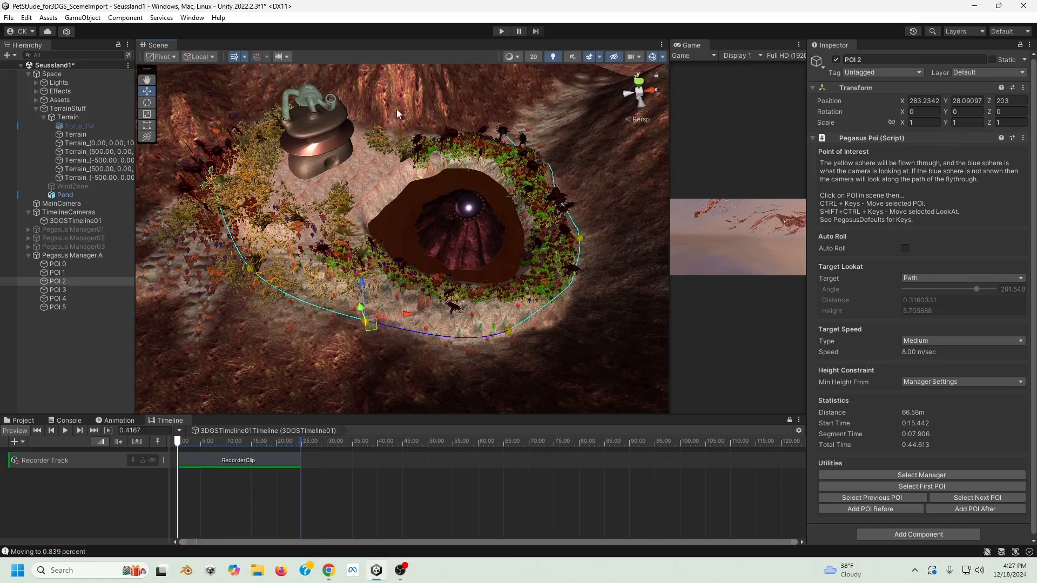
{"action": "left_click", "coordinate": [396, 109], "text": "ctrl"}
{"action": "right_click_drag", "start_coordinate": [297, 95], "coordinate": [354, 156]}
{"action": "left_click", "coordinate": [333, 143], "text": "ctrl"}
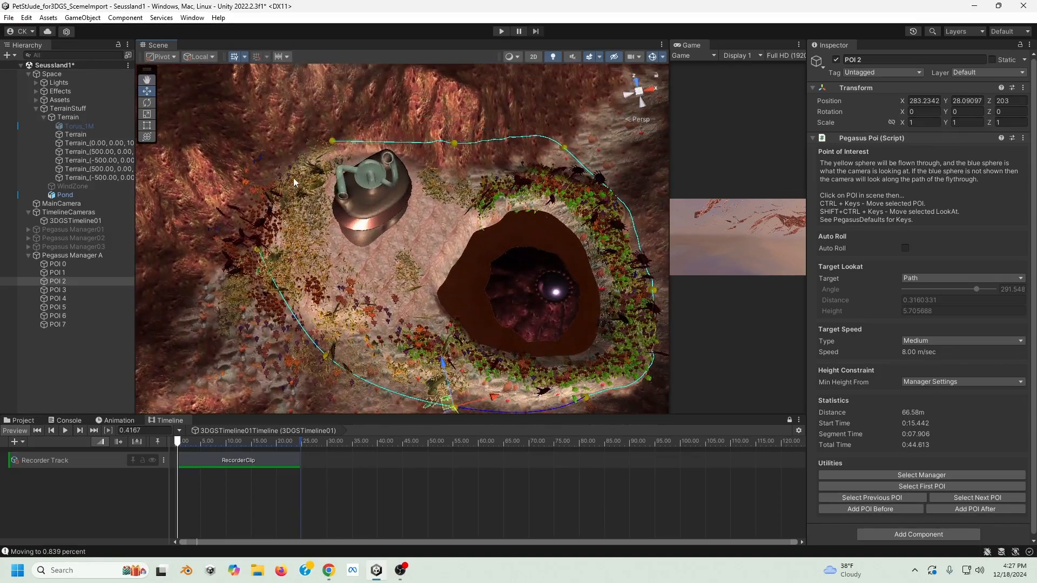
{"action": "left_click", "coordinate": [257, 223], "text": "ctrl"}
{"action": "middle_click_drag", "start_coordinate": [556, 291], "coordinate": [479, 293]}
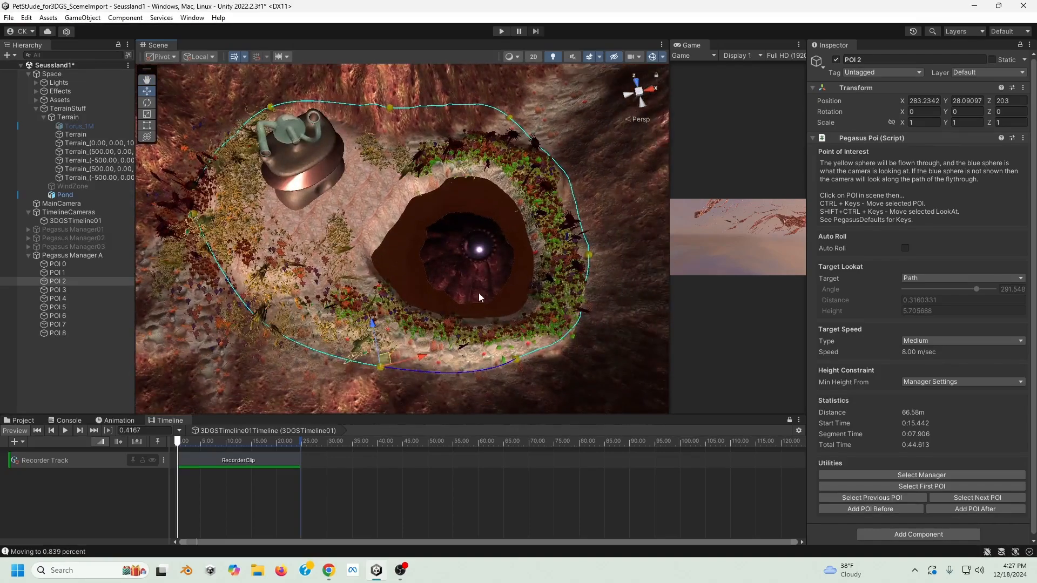
Delete all flythrough points of Pegasus Manager A, from POI 0 to POI 8.
{"action": "left_click_drag", "start_coordinate": [478, 293], "coordinate": [426, 227], "text": "alt"}
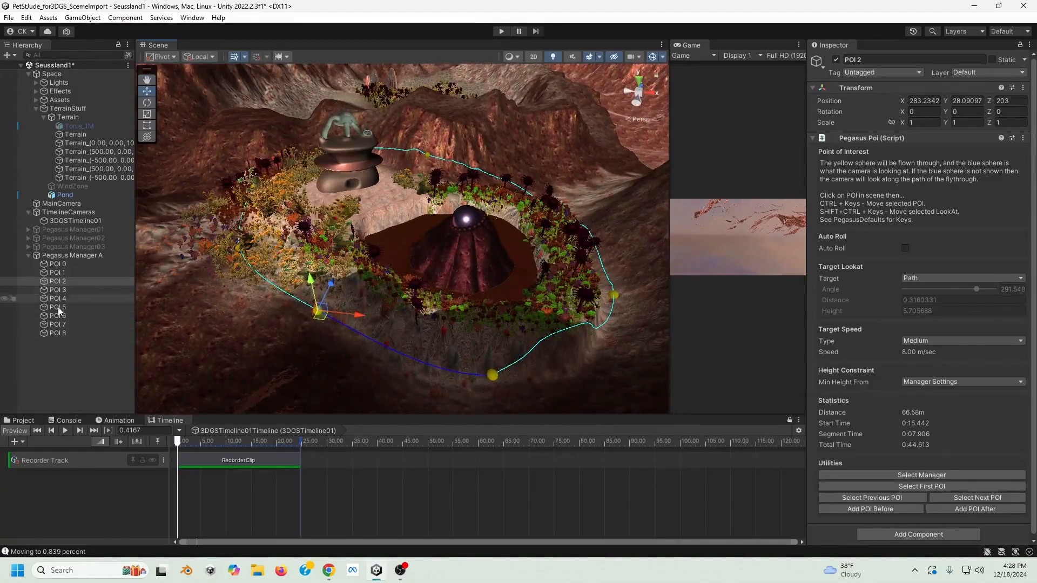
{"action": "left_click", "coordinate": [65, 265]}
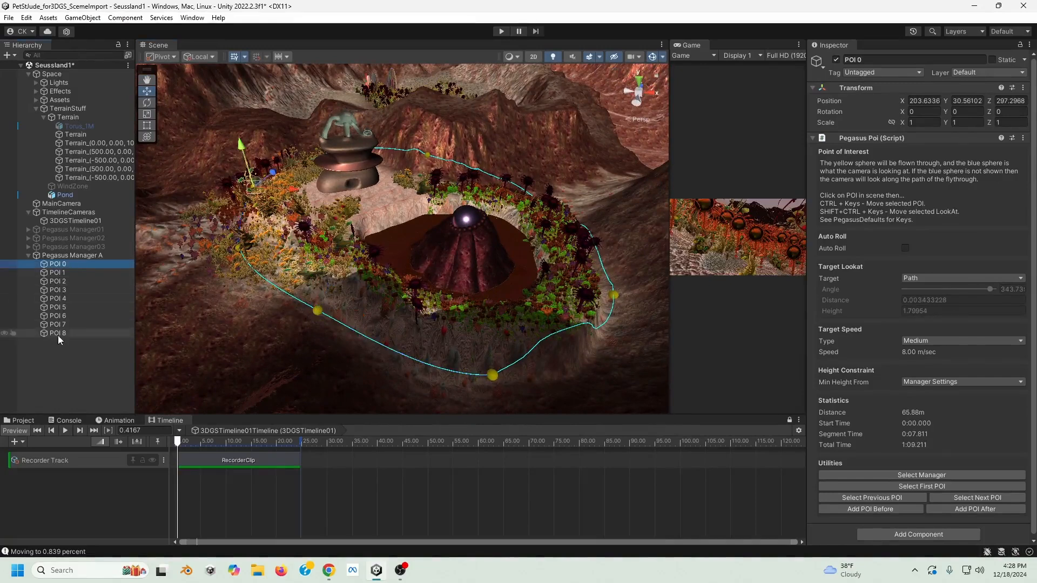
{"action": "left_click", "coordinate": [57, 333], "text": "shift"}
{"action": "key", "text": "Delete"}
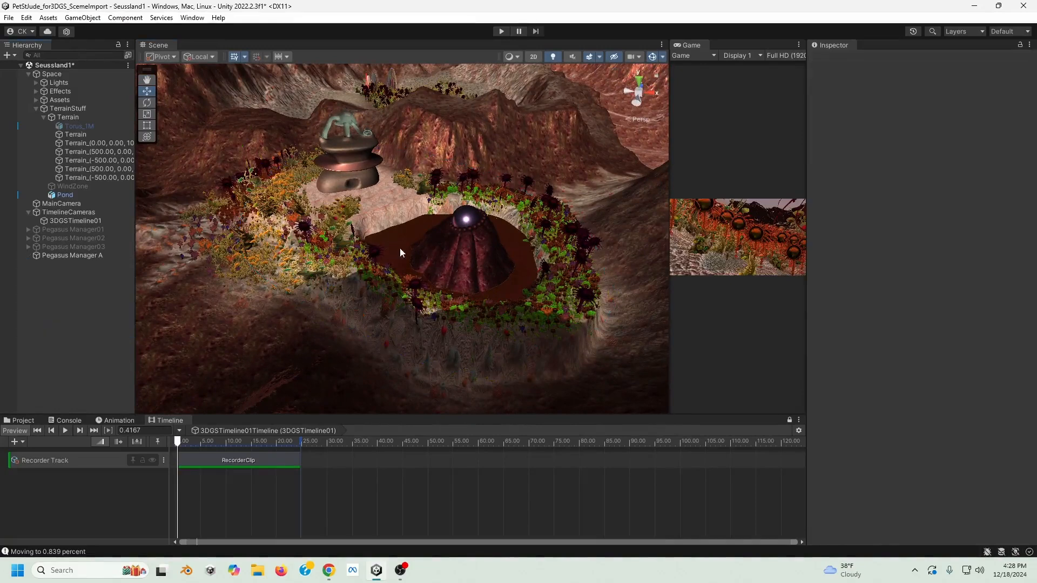
Add six widely spaced flythrough points to Pegasus Manager A in a loop around the pond and behind the tower, and display the path.
{"action": "left_click", "coordinate": [69, 255]}
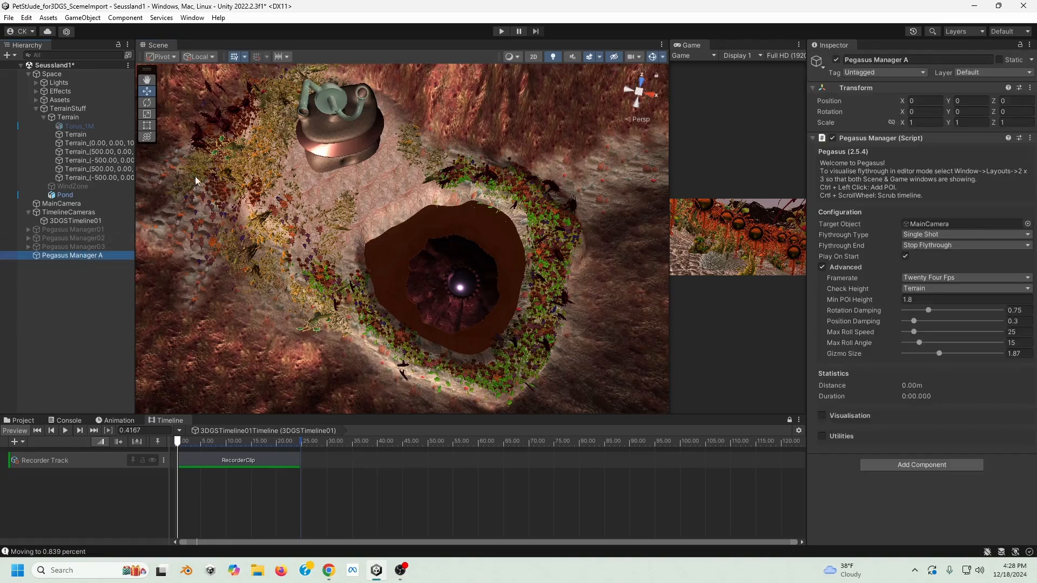
{"action": "left_click", "coordinate": [187, 176], "text": "ctrl"}
{"action": "left_click", "coordinate": [236, 315], "text": "ctrl"}
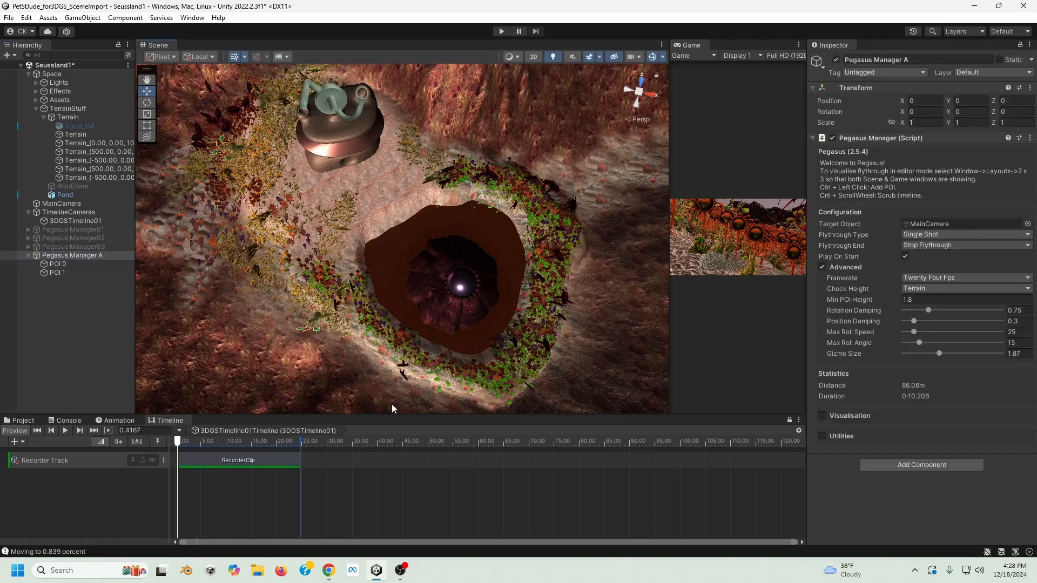
{"action": "left_click", "coordinate": [419, 408], "text": "ctrl"}
{"action": "left_click", "coordinate": [572, 155], "text": "ctrl"}
{"action": "left_click", "coordinate": [430, 101], "text": "ctrl"}
{"action": "left_click", "coordinate": [226, 110], "text": "ctrl"}
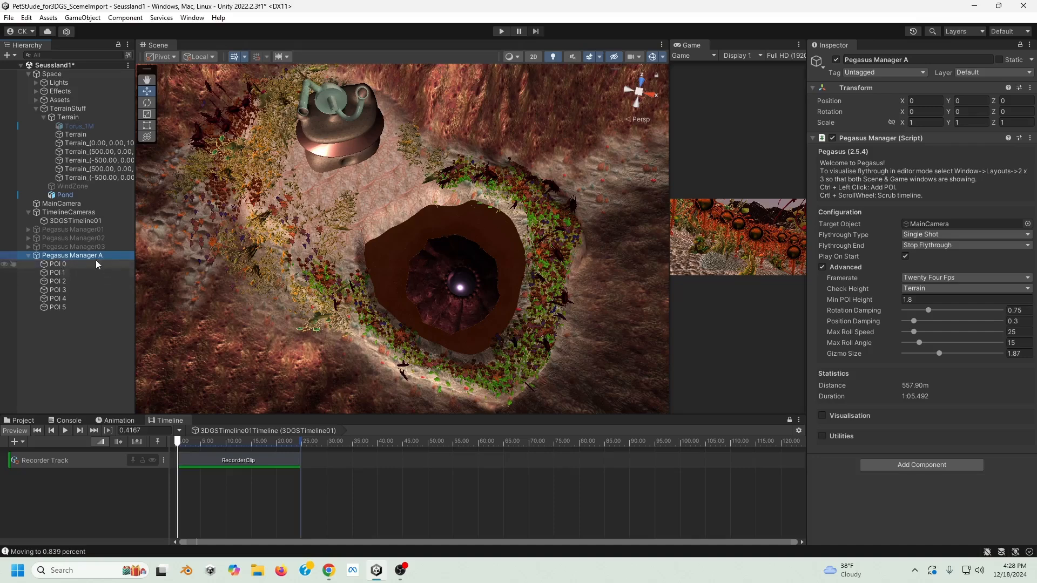
{"action": "left_click", "coordinate": [72, 354]}
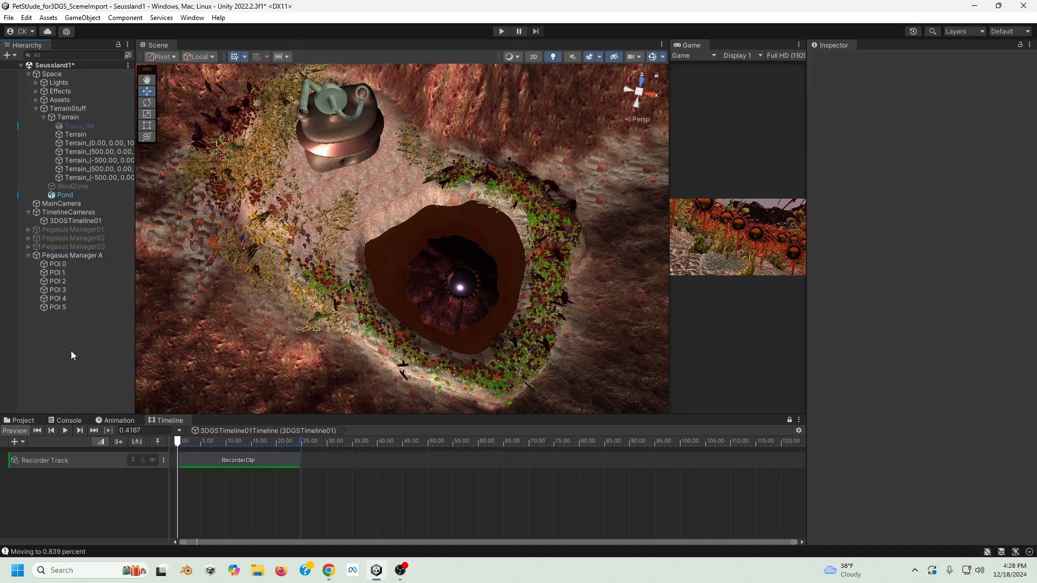
{"action": "double_click", "coordinate": [70, 256]}
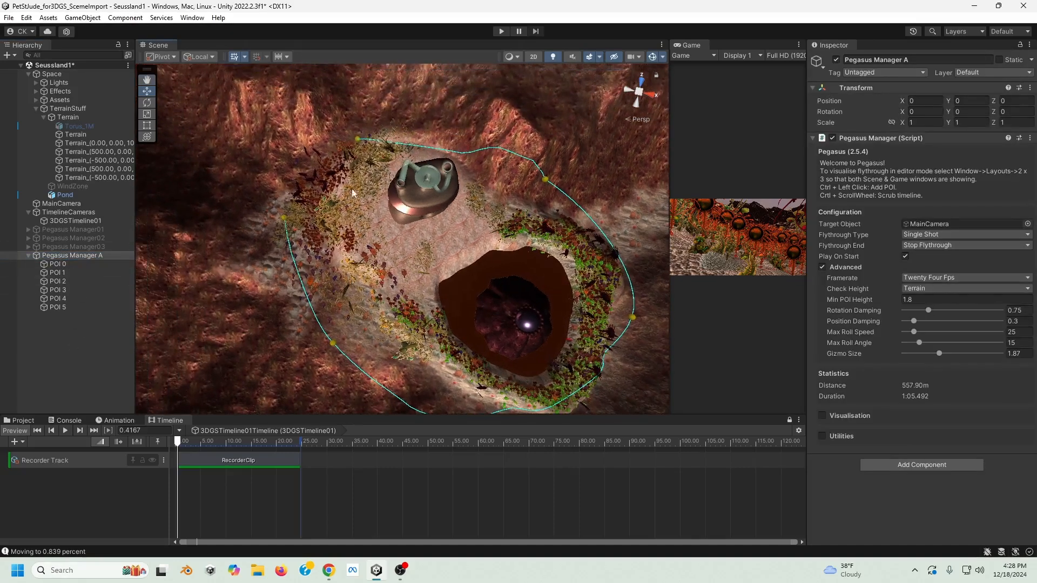
Move POI 5 to about X 199.6, Z 304.8 and POI 4 to X 298.5, pulling the path closer behind the tower.
{"action": "left_click", "coordinate": [358, 140]}
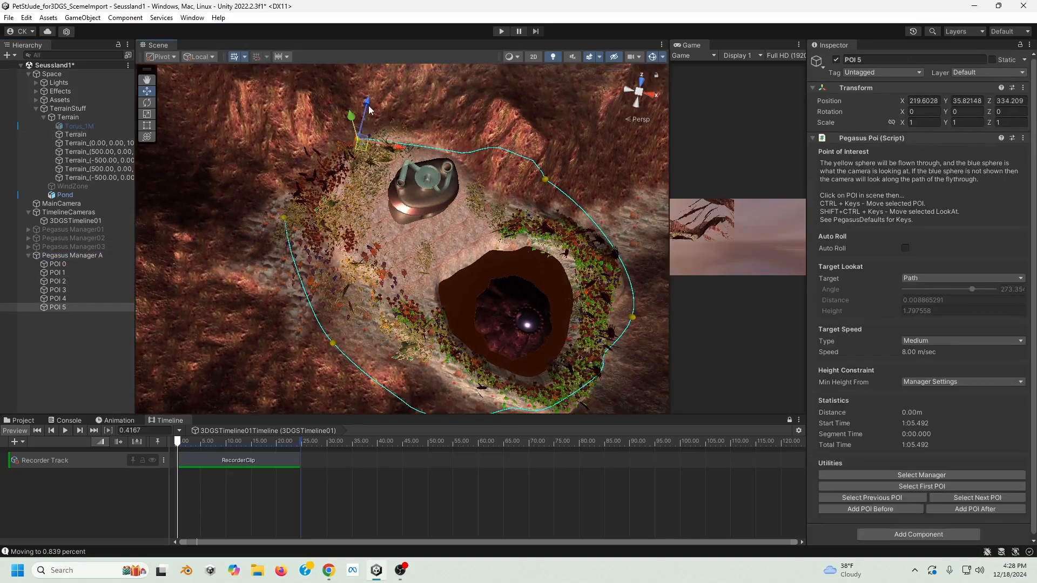
{"action": "left_click_drag", "start_coordinate": [365, 105], "coordinate": [341, 147]}
{"action": "left_click_drag", "start_coordinate": [387, 187], "coordinate": [340, 161]}
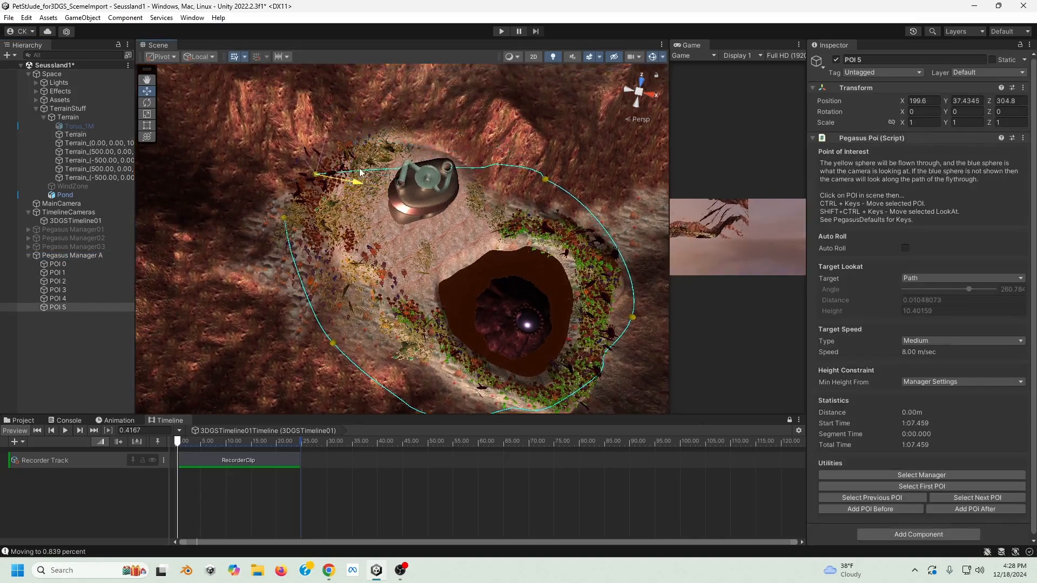
{"action": "left_click", "coordinate": [543, 178]}
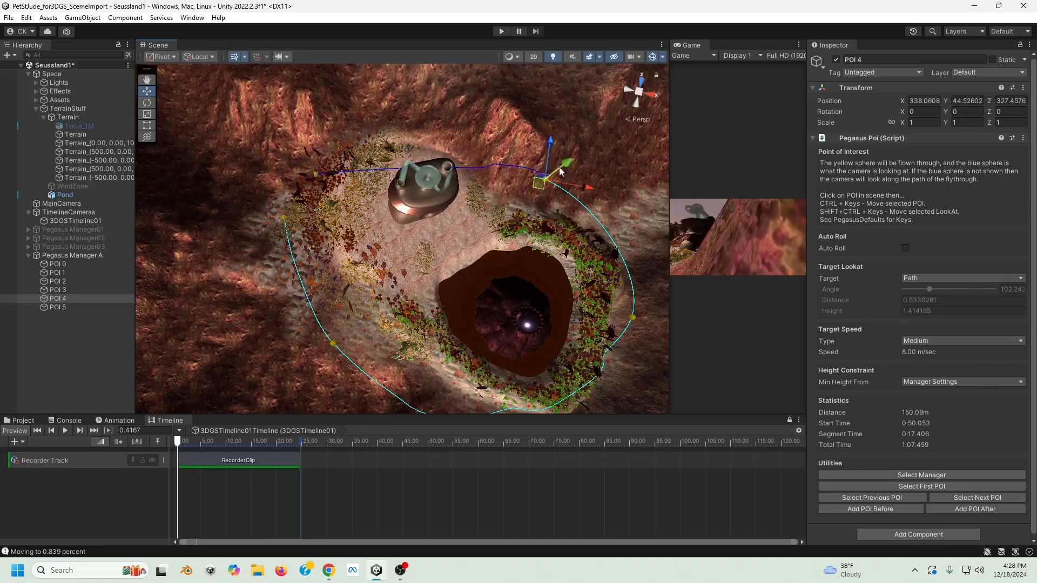
{"action": "left_click_drag", "start_coordinate": [584, 188], "coordinate": [530, 150]}
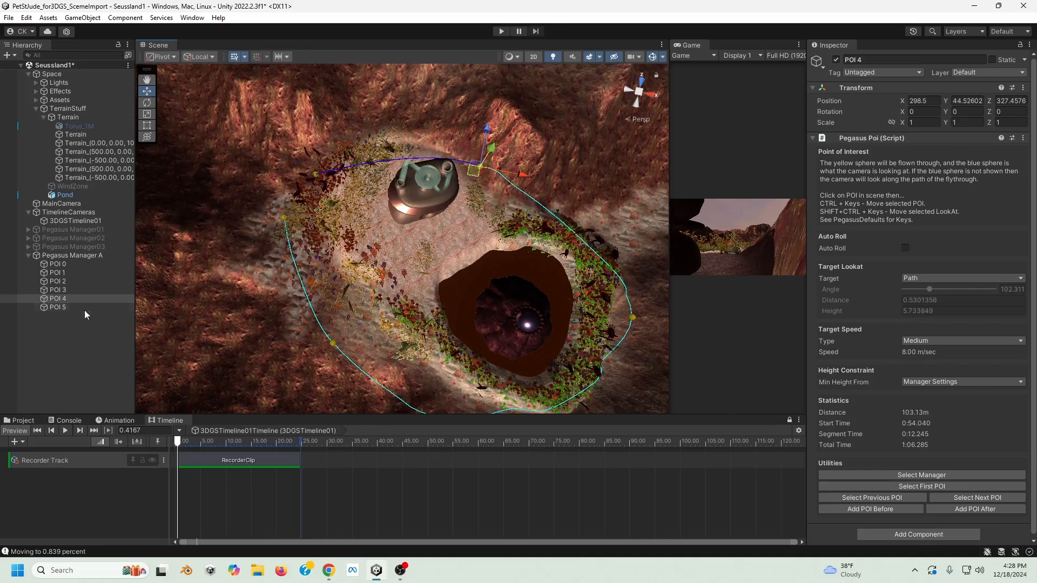
Set the height check of Pegasus Manager A to None.
{"action": "left_click", "coordinate": [70, 254]}
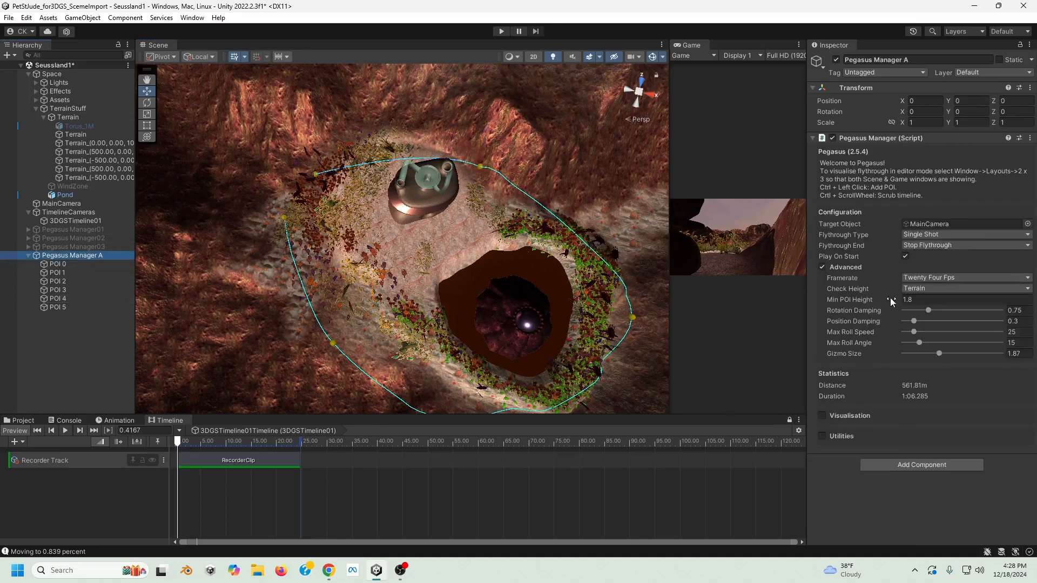
{"action": "left_click", "coordinate": [912, 288]}
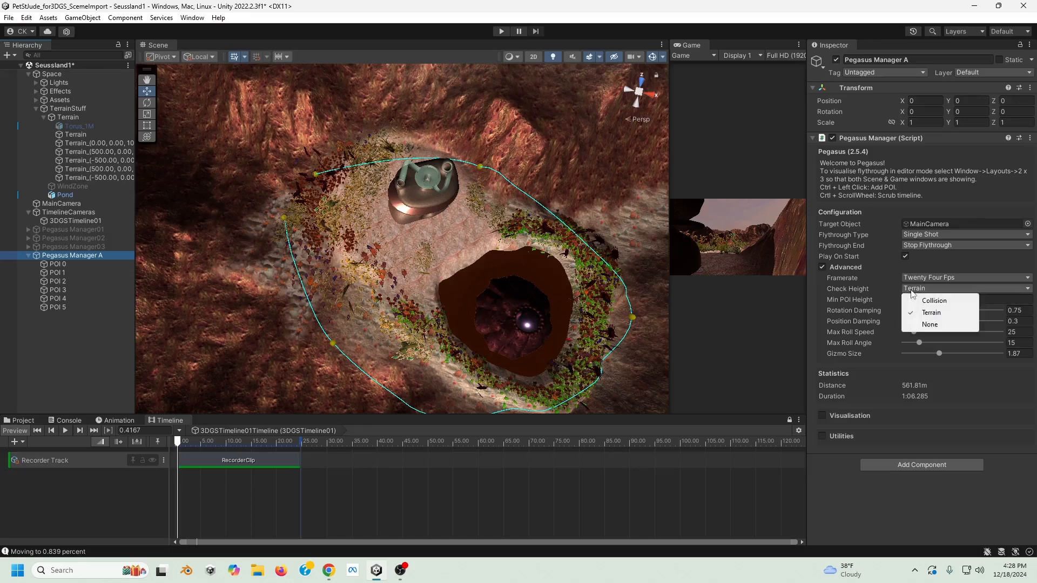
{"action": "left_click", "coordinate": [930, 325]}
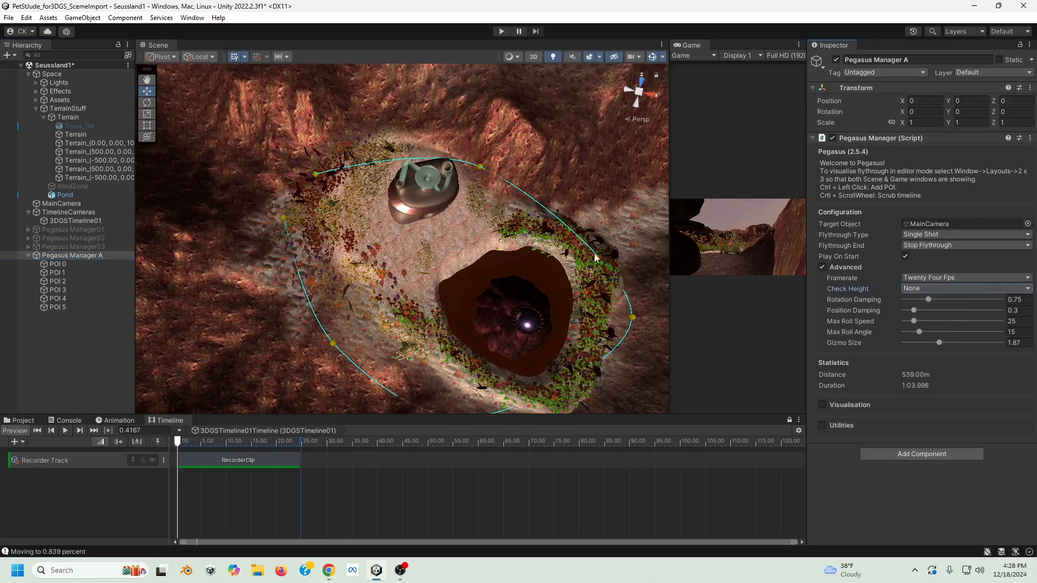
Raise Pegasus Manager A to a Y position of 26.75 and refresh its displayed flythrough path.
{"action": "left_click_drag", "start_coordinate": [542, 354], "coordinate": [466, 259], "text": "alt"}
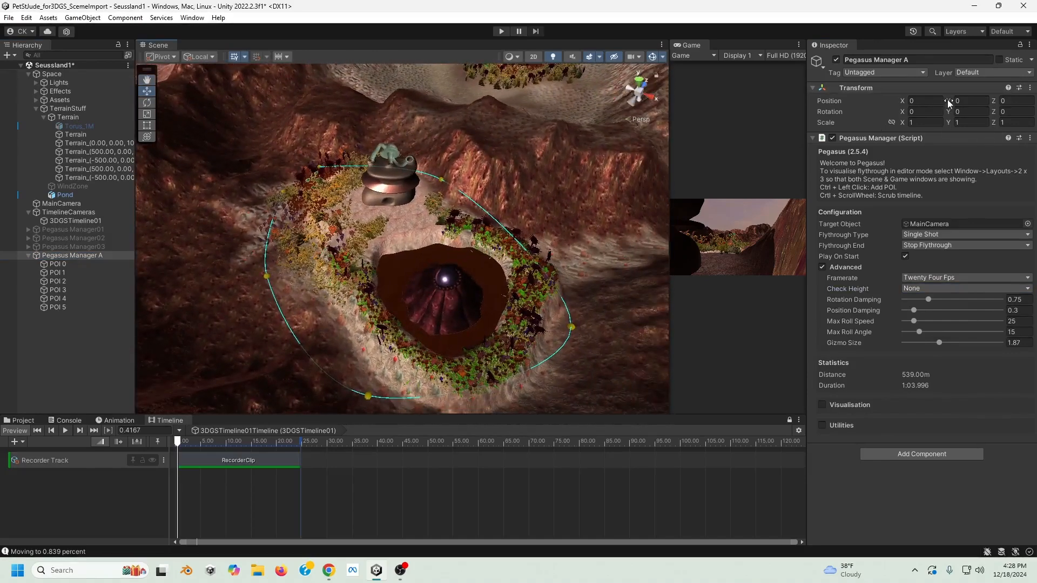
{"action": "left_click_drag", "start_coordinate": [948, 102], "coordinate": [151, 108]}
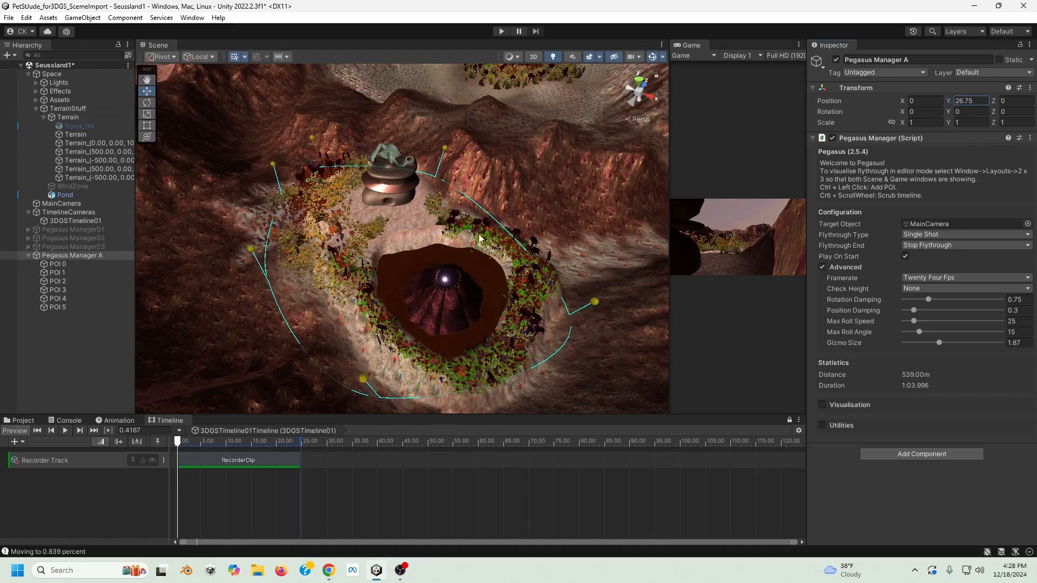
{"action": "left_click_drag", "start_coordinate": [434, 200], "coordinate": [438, 130], "text": "alt"}
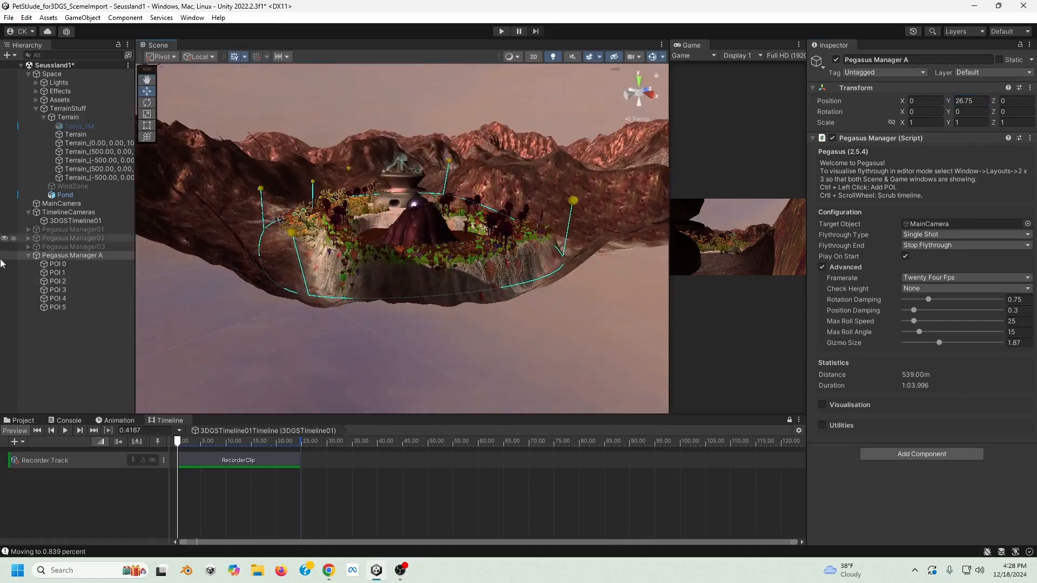
{"action": "left_click", "coordinate": [75, 341]}
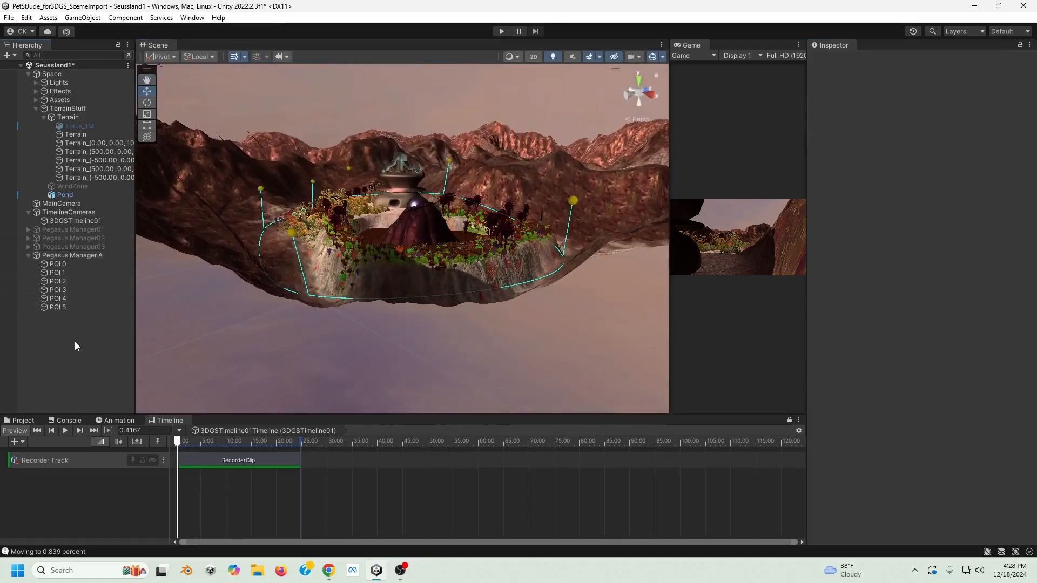
{"action": "left_click", "coordinate": [73, 256]}
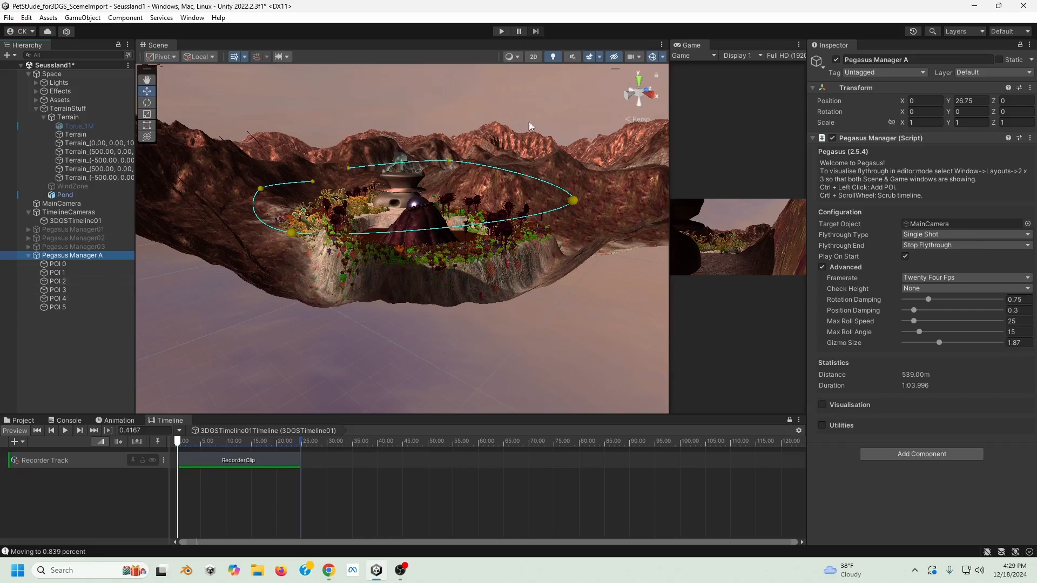
Move POI 3 to X 392, Z 280 and POI 2 to X 342 to reshape the path around the pond.
{"action": "left_click_drag", "start_coordinate": [552, 179], "coordinate": [576, 265], "text": "alt"}
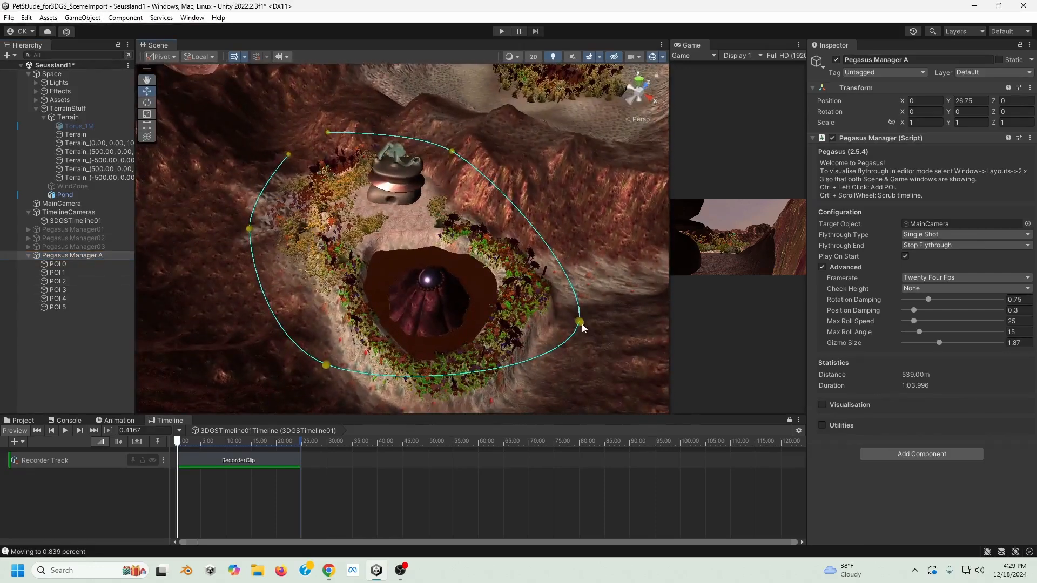
{"action": "left_click_drag", "start_coordinate": [561, 209], "coordinate": [566, 238], "text": "alt"}
{"action": "middle_click_drag", "start_coordinate": [529, 283], "coordinate": [505, 223]}
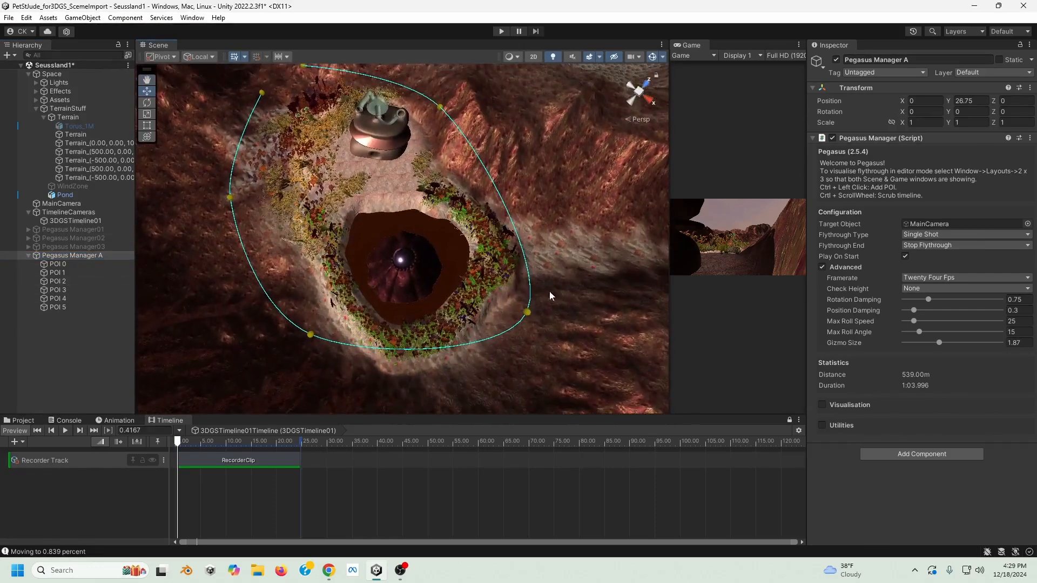
{"action": "left_click", "coordinate": [529, 313]}
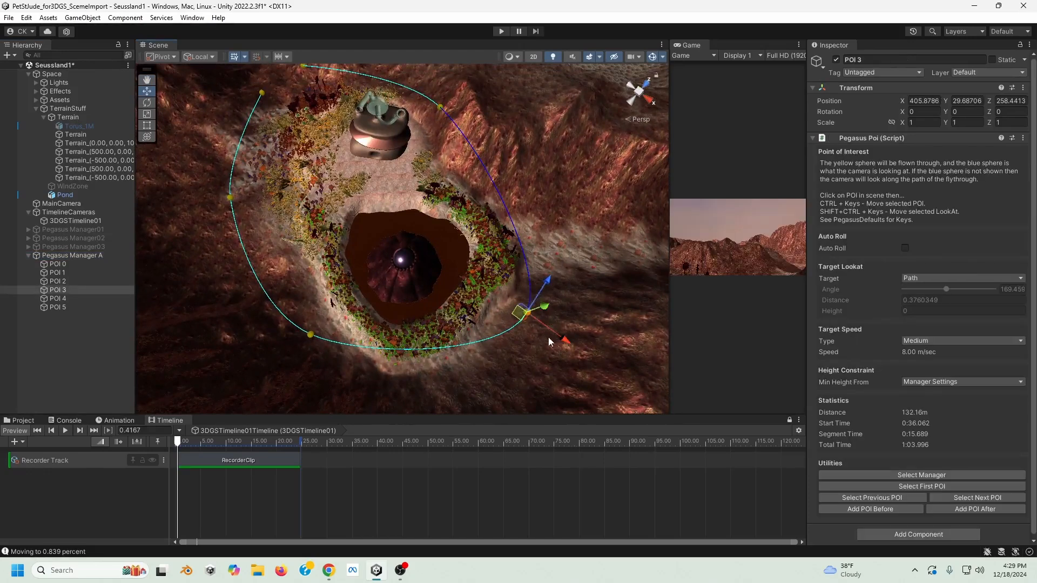
{"action": "left_click_drag", "start_coordinate": [564, 339], "coordinate": [560, 292]}
{"action": "left_click", "coordinate": [524, 264]}
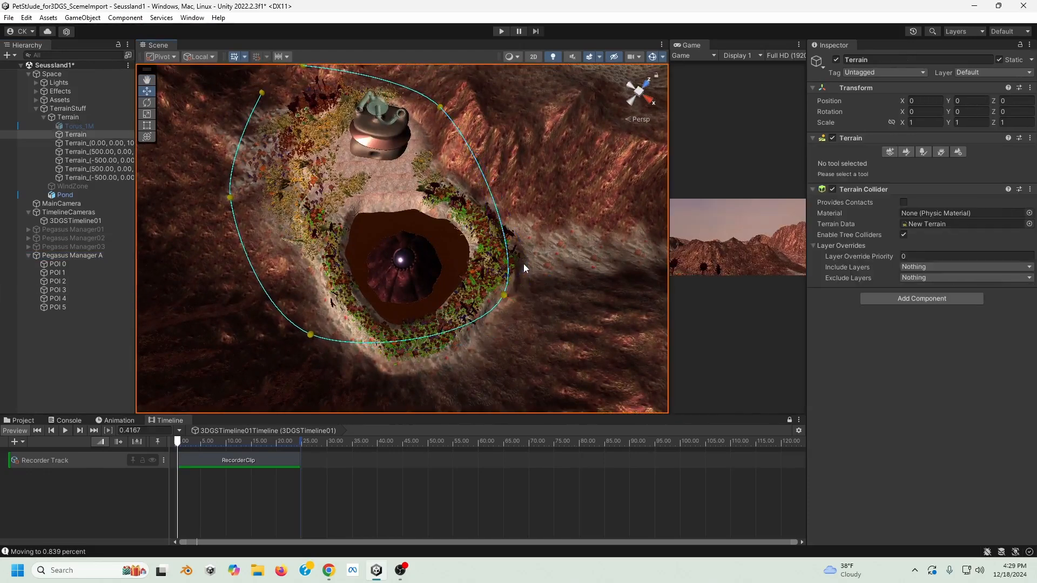
{"action": "left_click", "coordinate": [505, 296]}
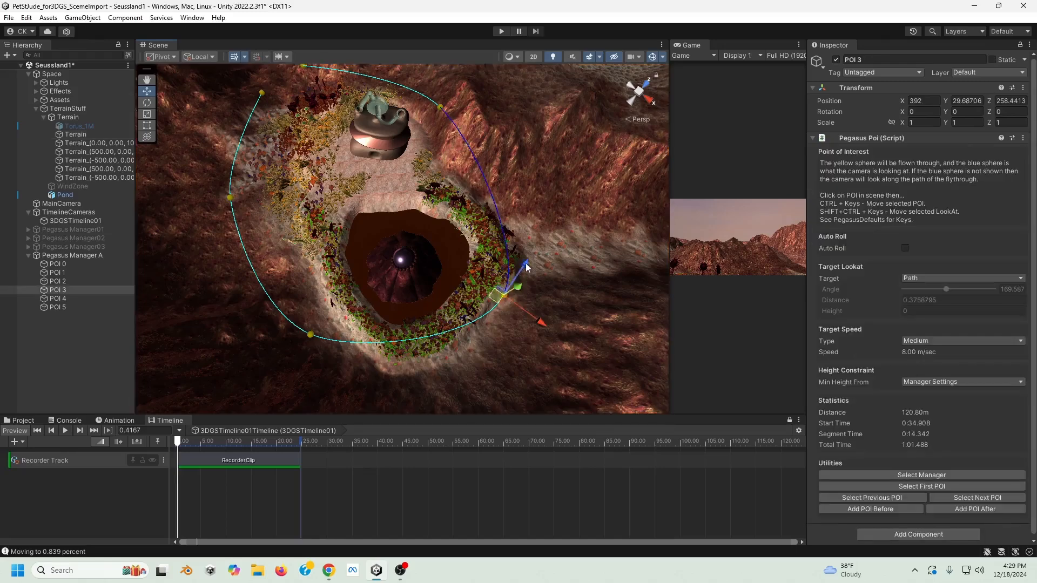
{"action": "left_click_drag", "start_coordinate": [526, 267], "coordinate": [547, 241]}
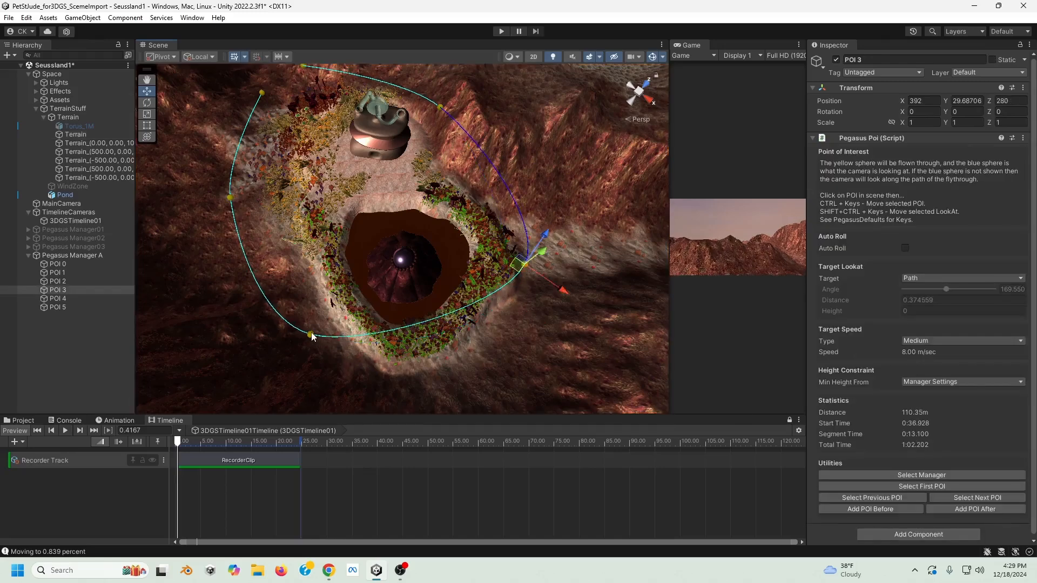
{"action": "left_click_drag", "start_coordinate": [313, 337], "coordinate": [377, 378]}
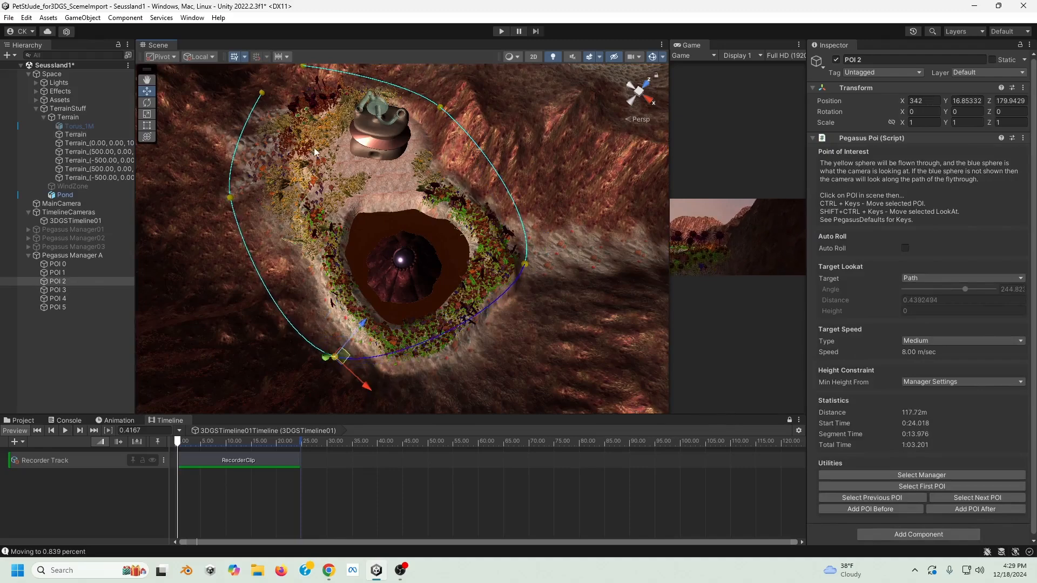
Select POI 0 at the start of the path behind the vegetation and widen the Game view.
{"action": "left_click_drag", "start_coordinate": [315, 152], "coordinate": [214, 207], "text": "alt"}
{"action": "left_click", "coordinate": [245, 173]}
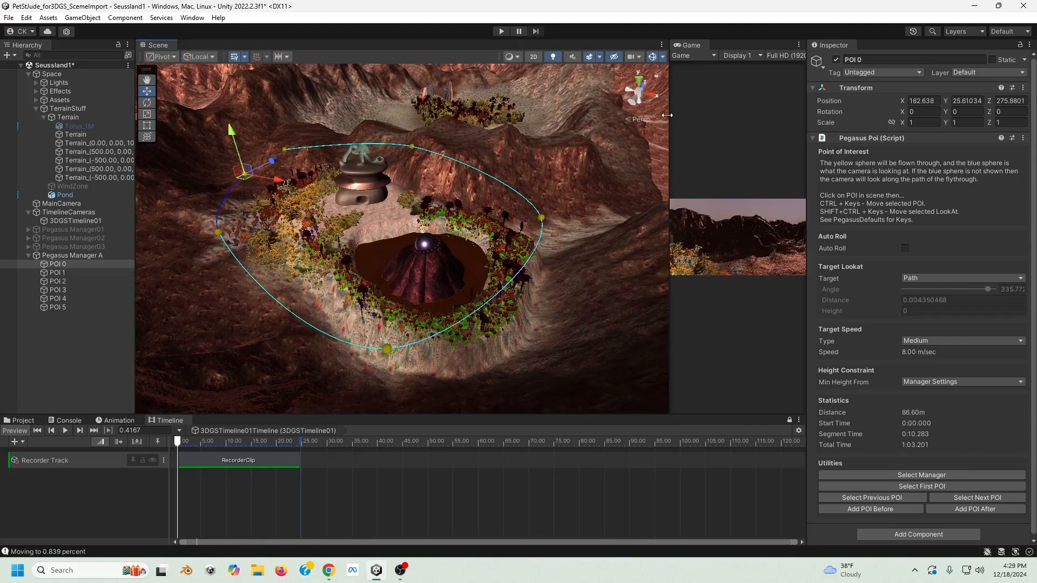
{"action": "left_click_drag", "start_coordinate": [667, 115], "coordinate": [488, 186]}
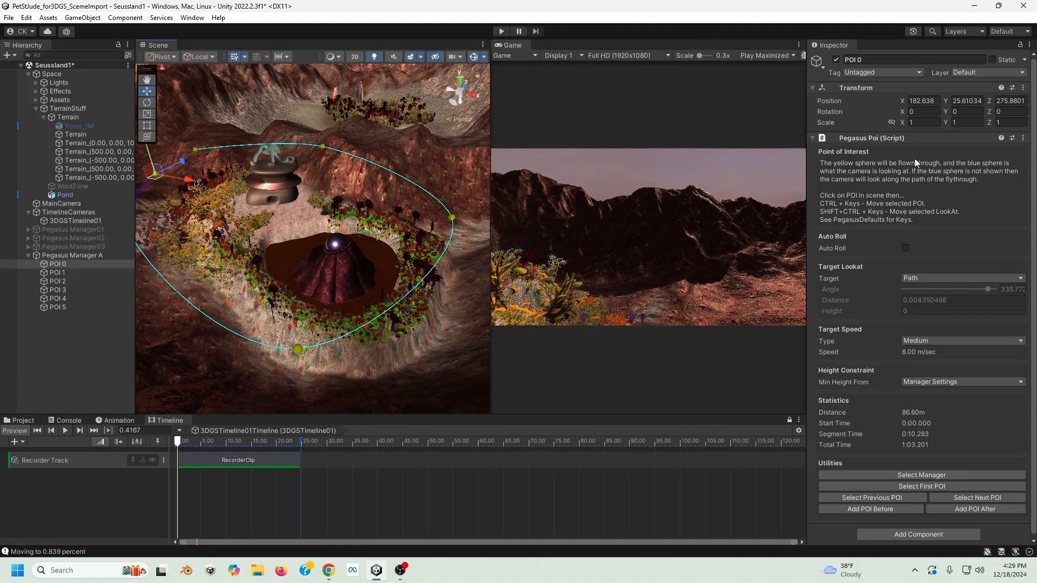
Set POI 0's look-at to Target and place the target point between the tower and pond, at distance about 106.4 and angle about 273.9.
{"action": "left_click", "coordinate": [66, 263]}
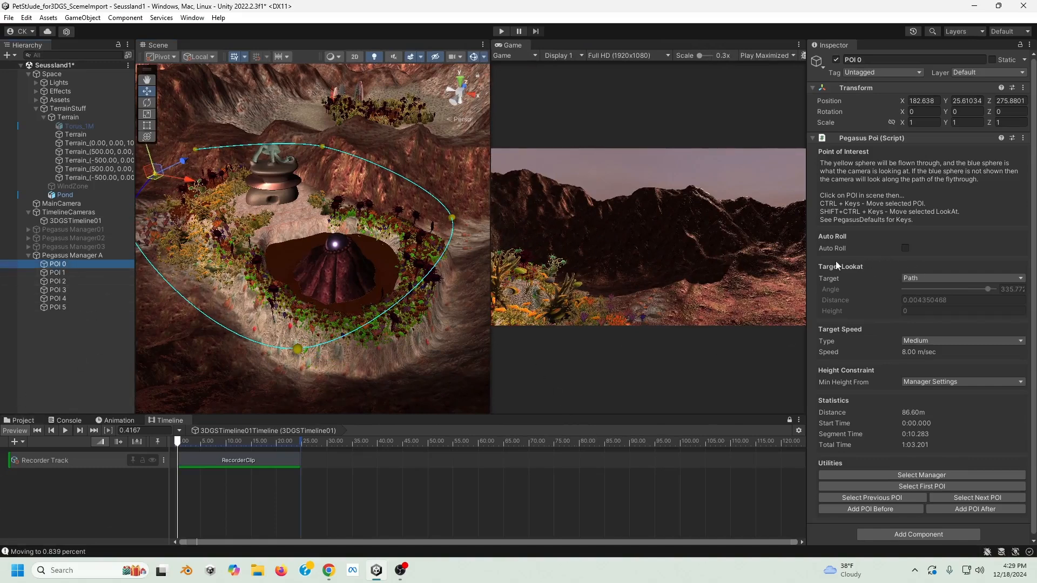
{"action": "left_click", "coordinate": [920, 277]}
{"action": "left_click", "coordinate": [933, 301]}
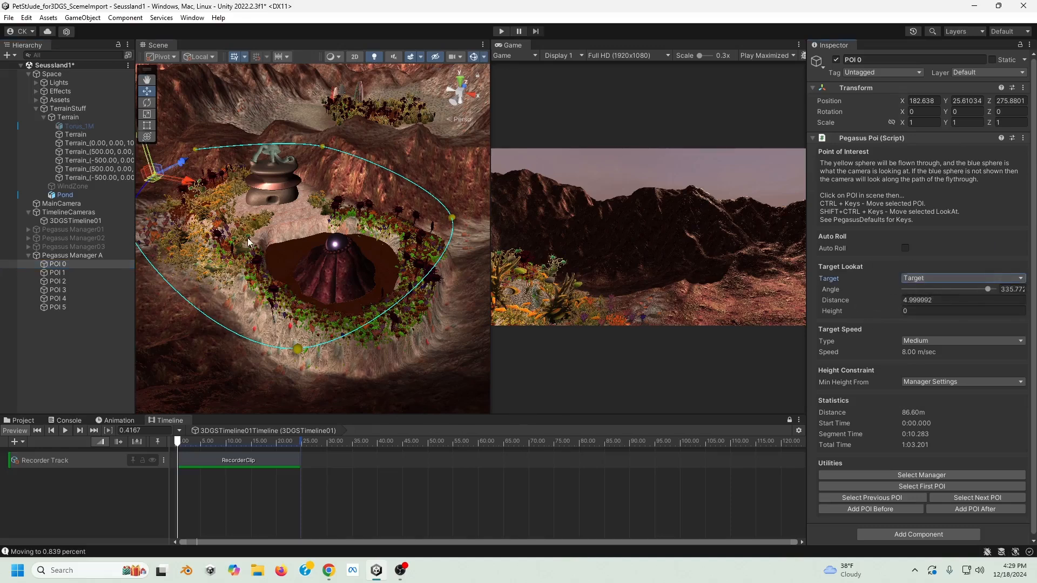
{"action": "middle_click_drag", "start_coordinate": [248, 239], "coordinate": [301, 258]}
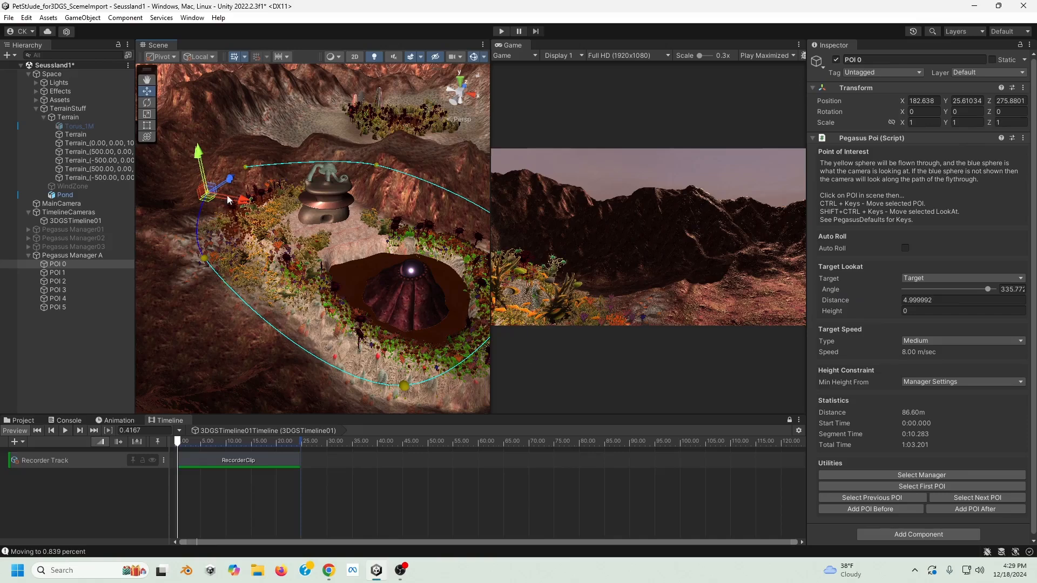
{"action": "left_click", "coordinate": [832, 300]}
{"action": "left_click_drag", "start_coordinate": [842, 298], "coordinate": [217, 296]}
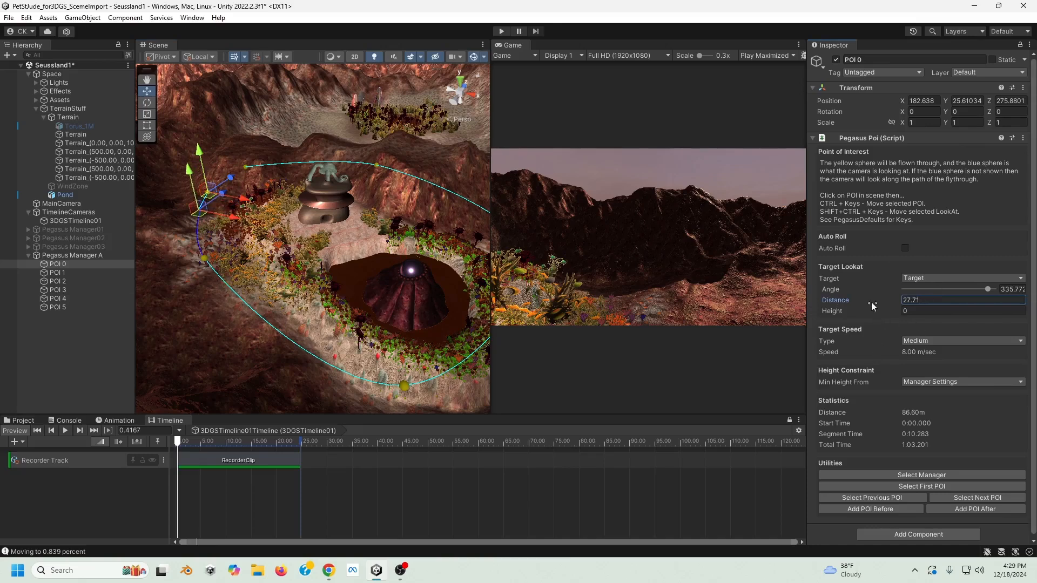
{"action": "left_click_drag", "start_coordinate": [875, 300], "coordinate": [3, 264]}
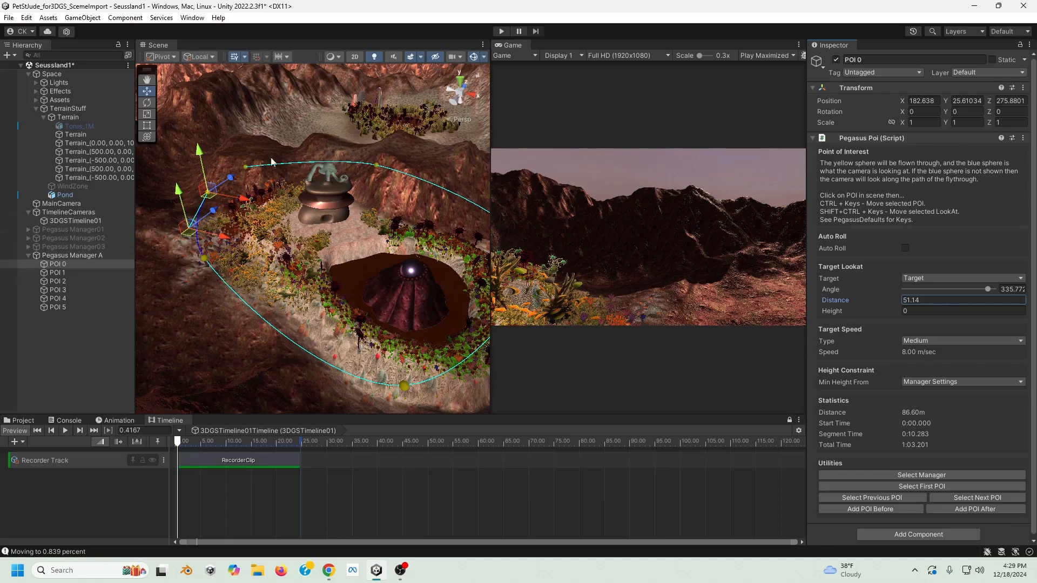
{"action": "left_click_drag", "start_coordinate": [224, 237], "coordinate": [358, 211]}
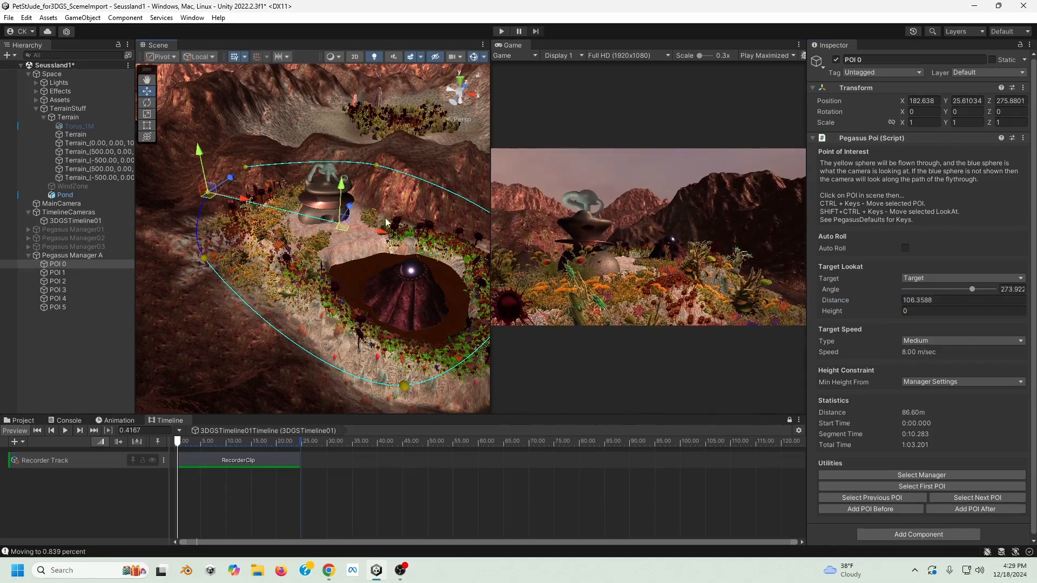
Make POI 1 look at a Target placed between the tower and pond, at distance about 81 and angle about 226.
{"action": "left_click", "coordinate": [205, 262]}
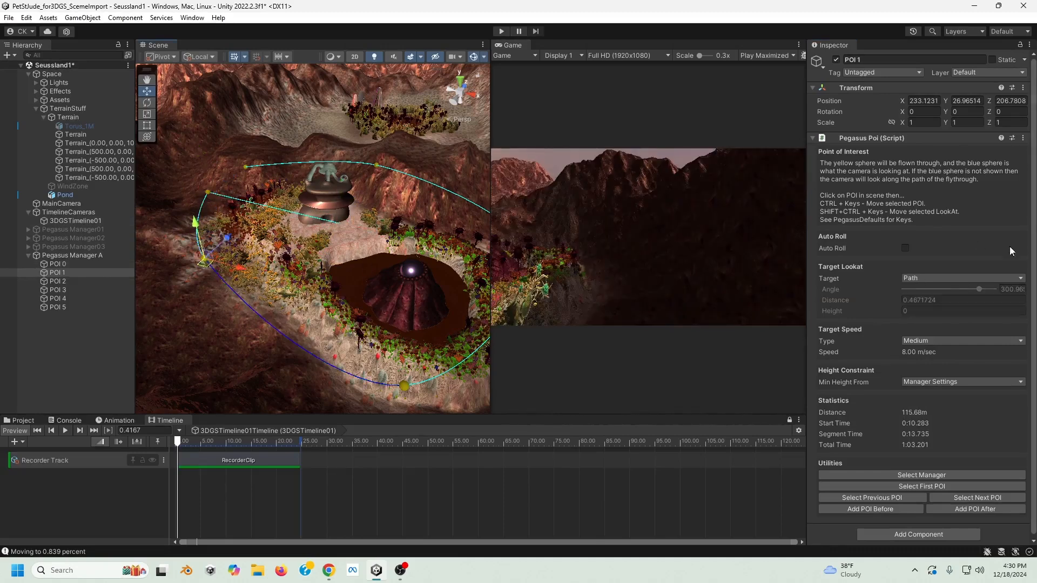
{"action": "left_click", "coordinate": [950, 278]}
{"action": "left_click", "coordinate": [920, 301]}
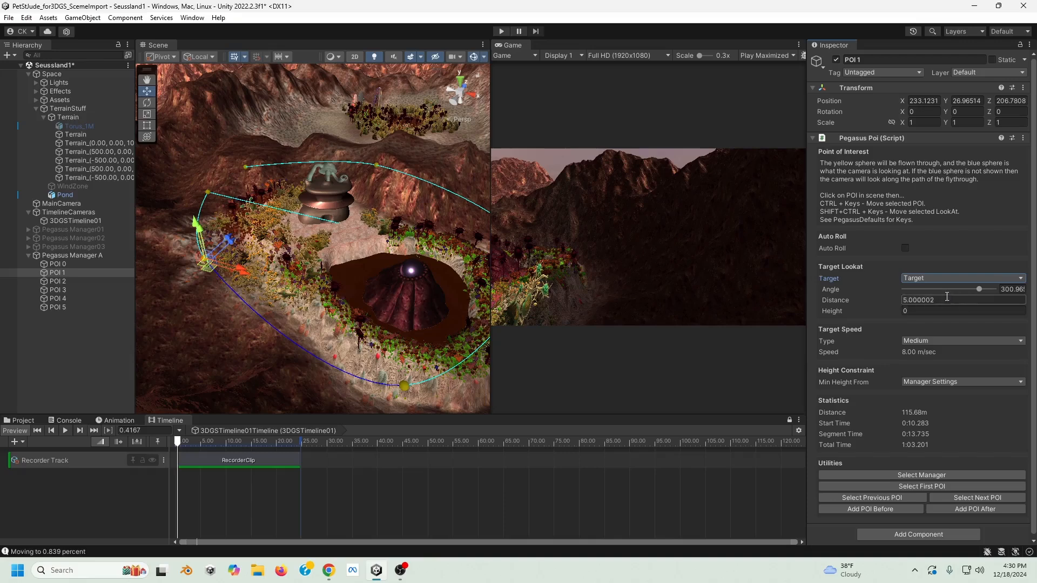
{"action": "left_click", "coordinate": [912, 300]}
{"action": "type", "text": "70.3"}
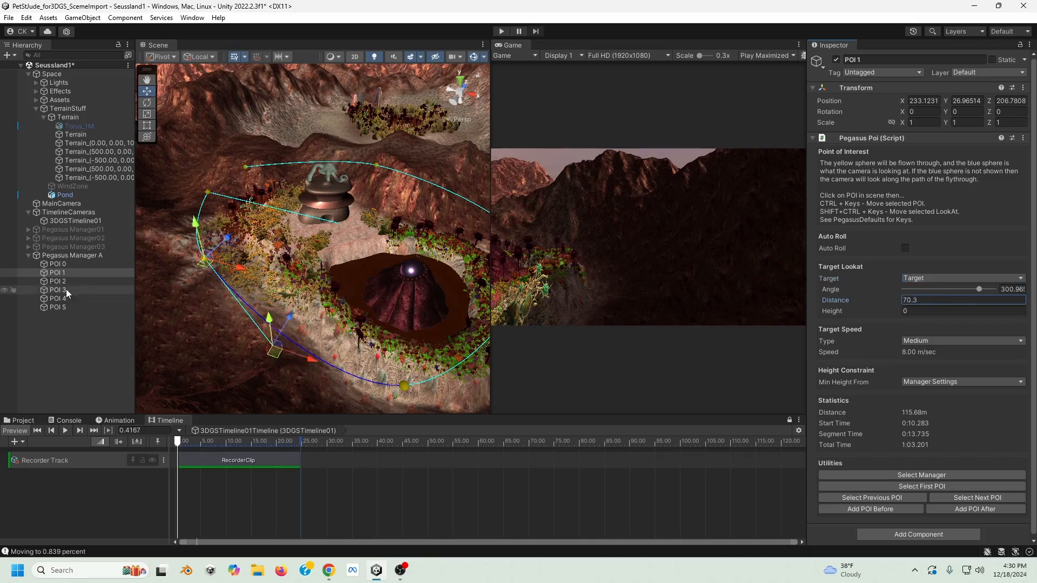
{"action": "left_click_drag", "start_coordinate": [65, 289], "coordinate": [2, 348]}
{"action": "left_click_drag", "start_coordinate": [277, 300], "coordinate": [350, 212]}
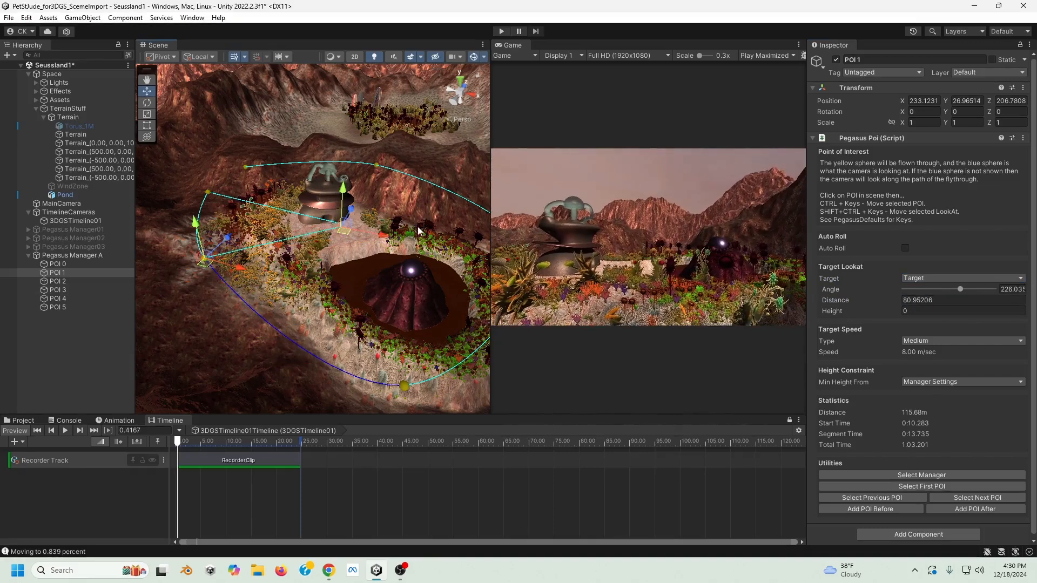
Switch POI 2's look-at to Target and move the target point in front of the tower, at distance about 111.2 and angle about 151.3.
{"action": "middle_click_drag", "start_coordinate": [424, 237], "coordinate": [370, 213]}
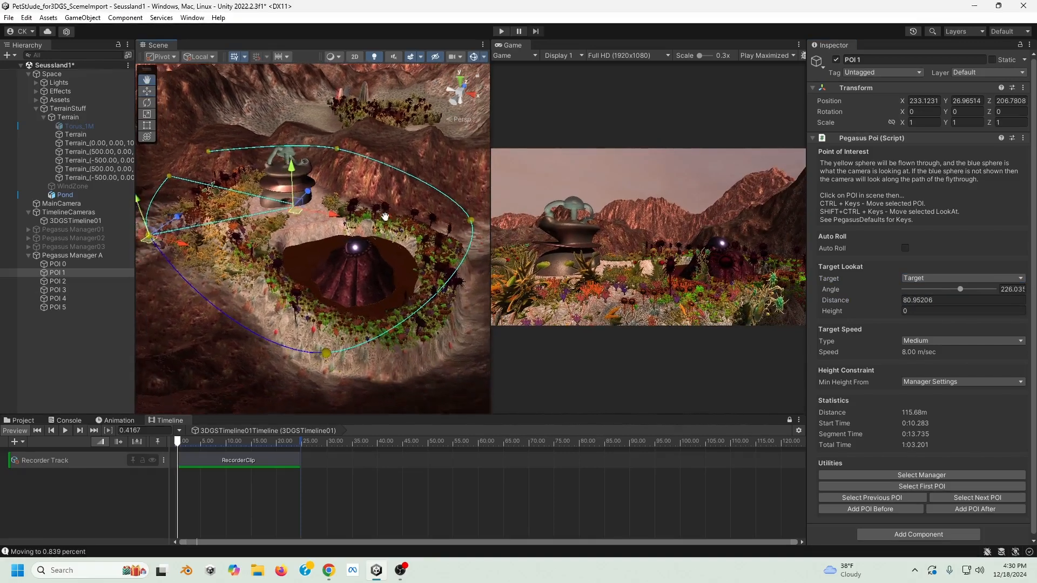
{"action": "left_click", "coordinate": [329, 355]}
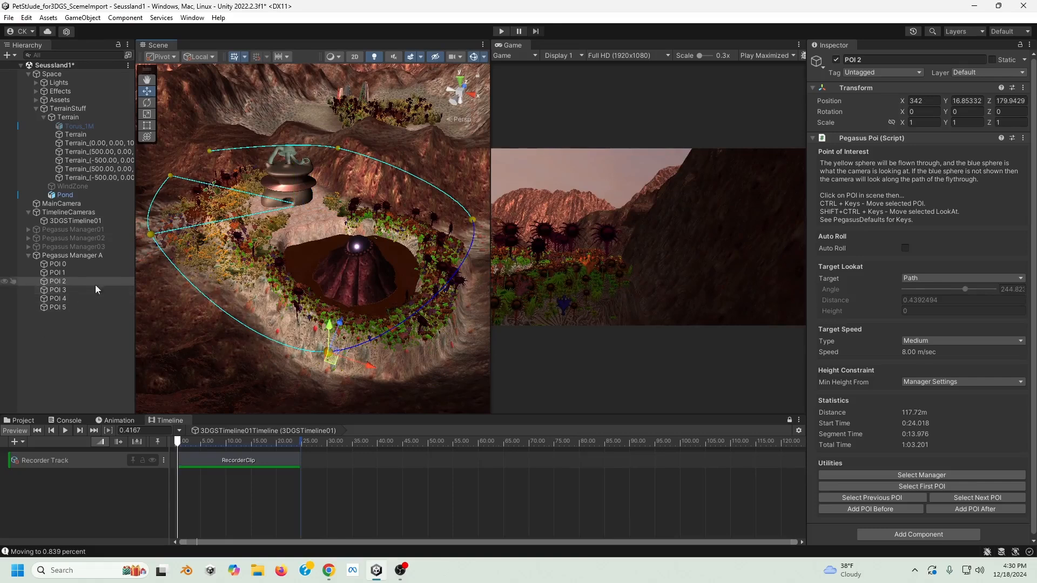
{"action": "left_click", "coordinate": [911, 280]}
{"action": "left_click", "coordinate": [921, 302]}
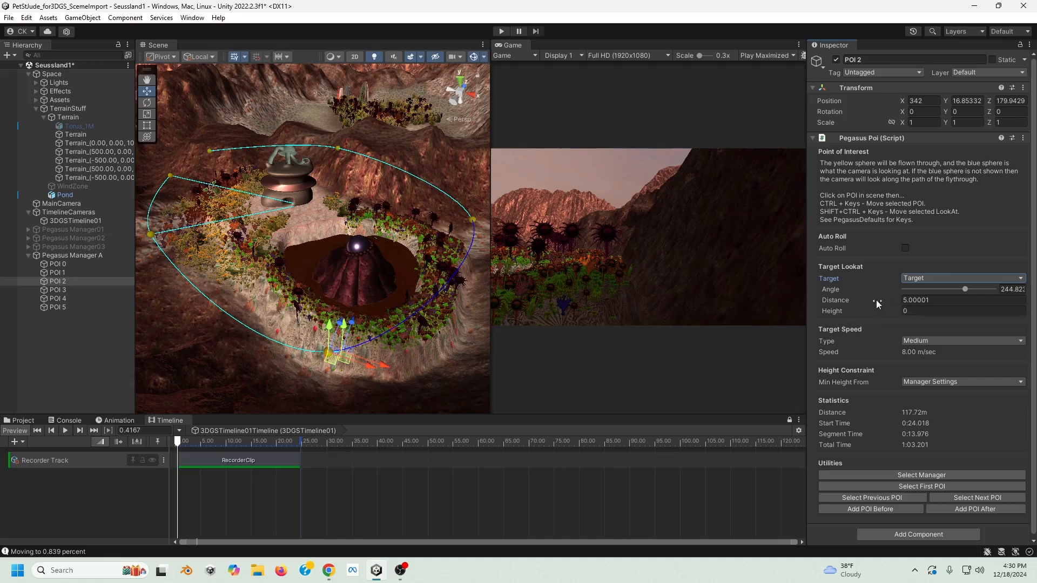
{"action": "left_click_drag", "start_coordinate": [876, 300], "coordinate": [415, 255]}
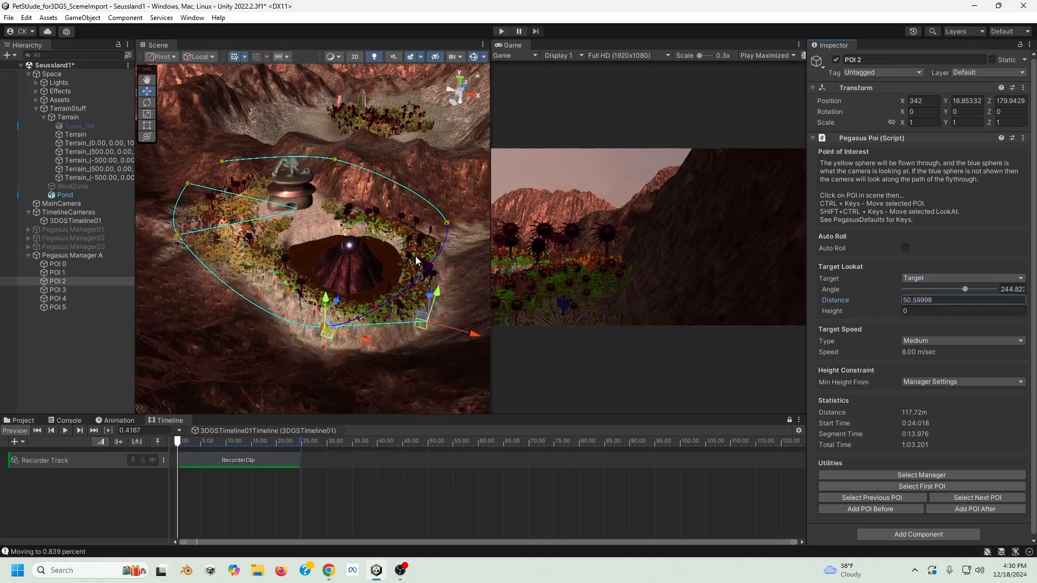
{"action": "left_click_drag", "start_coordinate": [472, 338], "coordinate": [315, 204]}
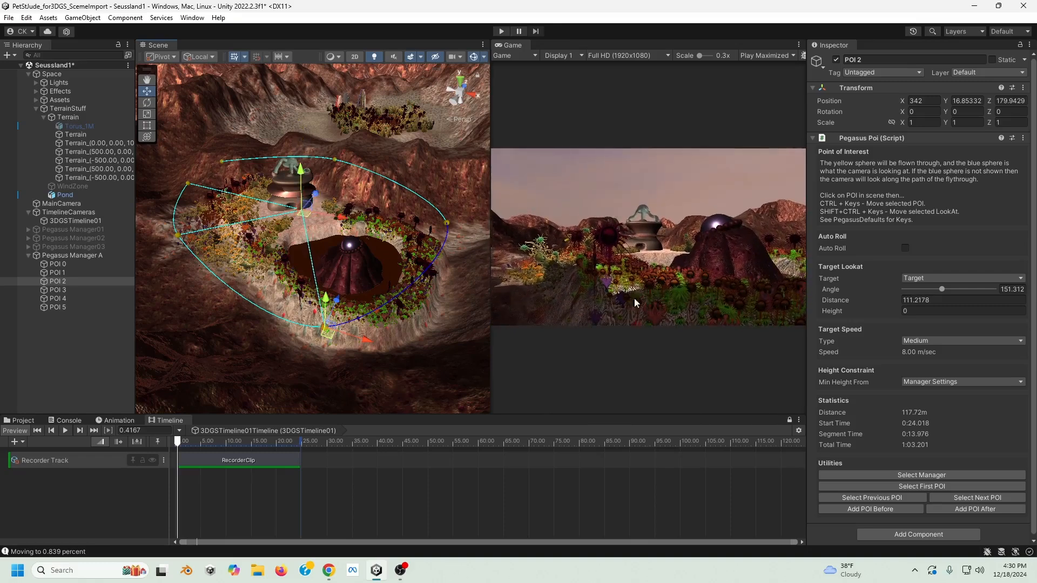
Set POI 3's look-at to Target and position the target point in front of the tower, at distance about 99.7 and angle about 81.7.
{"action": "left_click", "coordinate": [446, 222]}
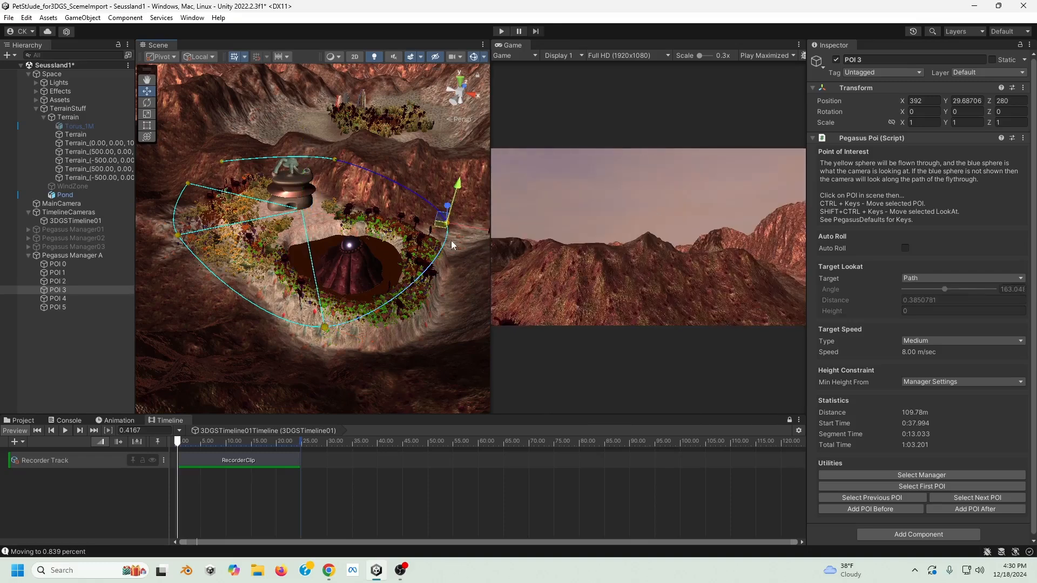
{"action": "left_click", "coordinate": [943, 276]}
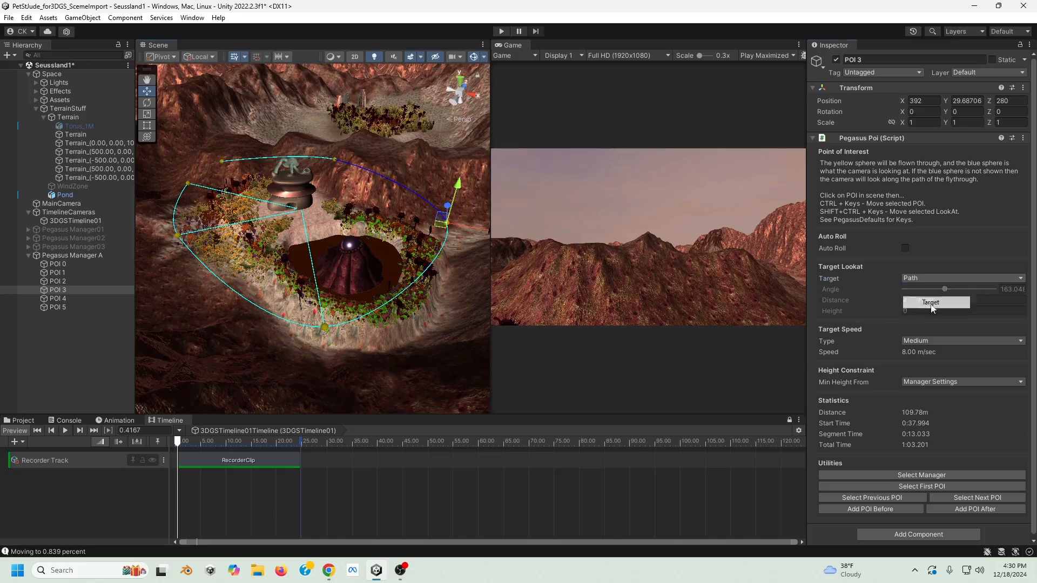
{"action": "left_click", "coordinate": [932, 299]}
{"action": "left_click_drag", "start_coordinate": [873, 300], "coordinate": [309, 145]}
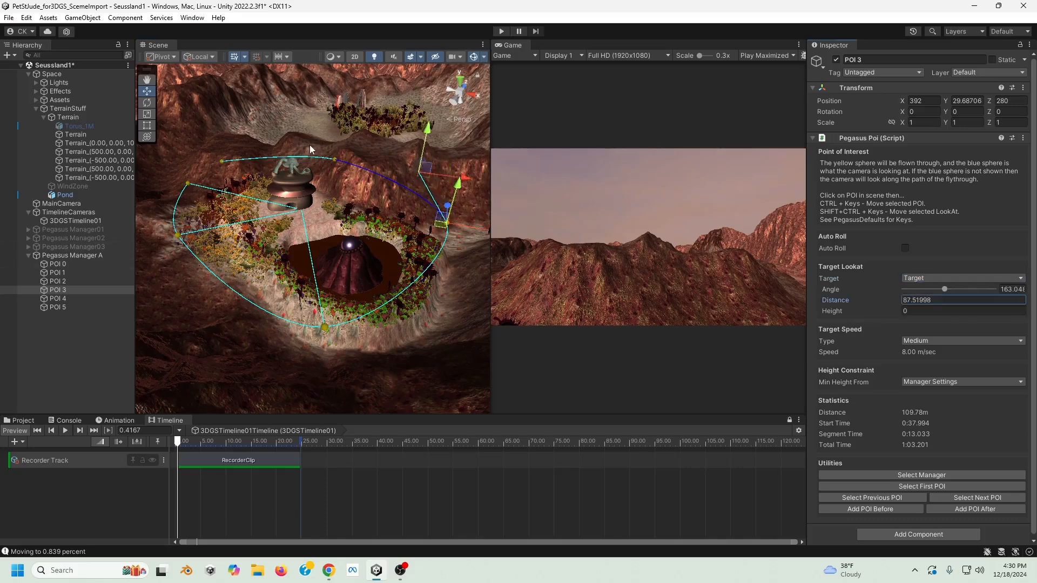
{"action": "left_click_drag", "start_coordinate": [447, 170], "coordinate": [332, 202]}
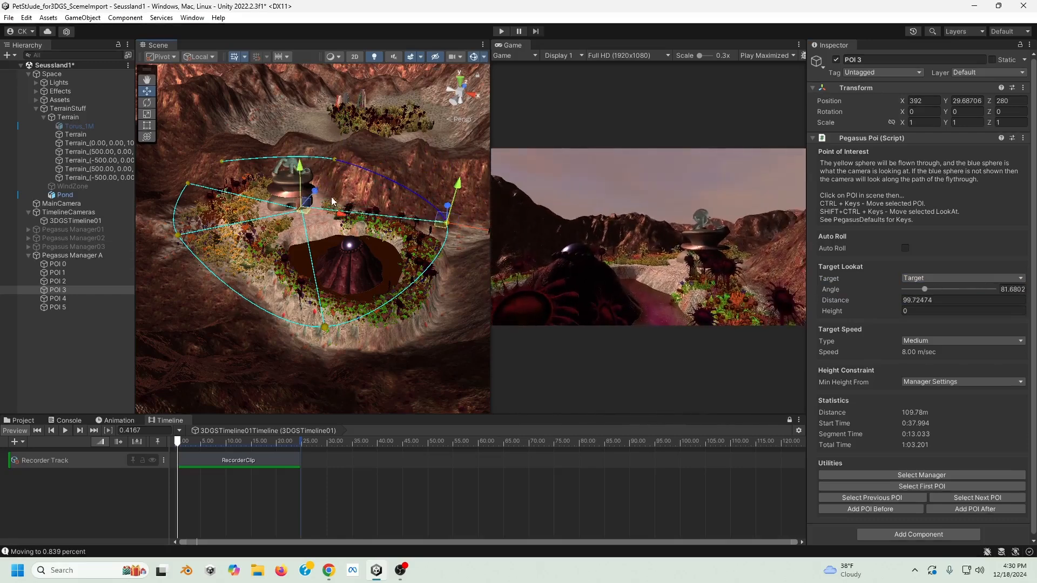
Give POI 4 a Target look-at and move its point in front of the tower, at distance about 81.9 and angle about 357.6.
{"action": "left_click", "coordinate": [335, 160]}
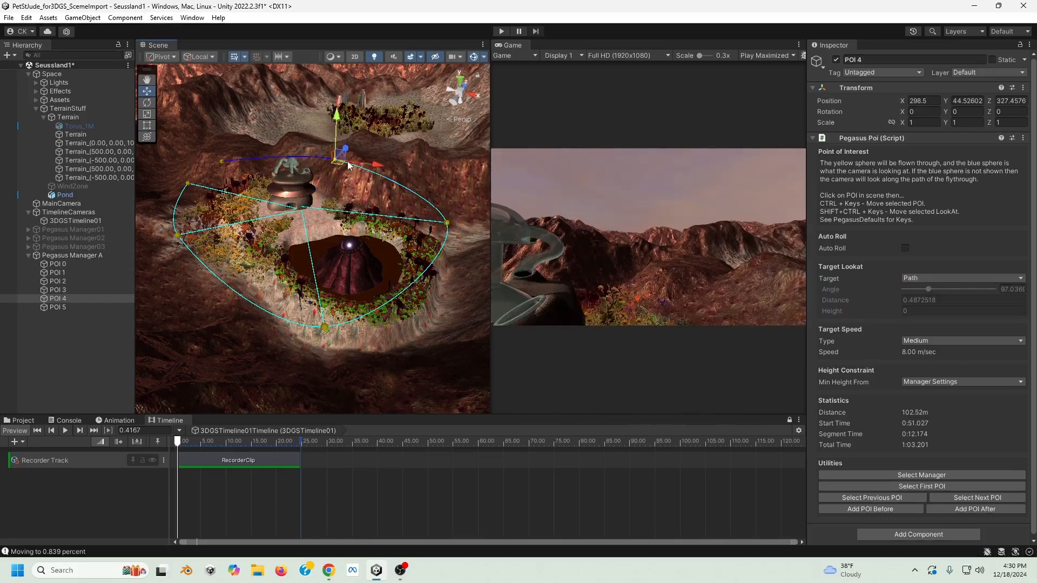
{"action": "left_click", "coordinate": [910, 281]}
{"action": "left_click", "coordinate": [945, 301]}
{"action": "left_click", "coordinate": [910, 301]}
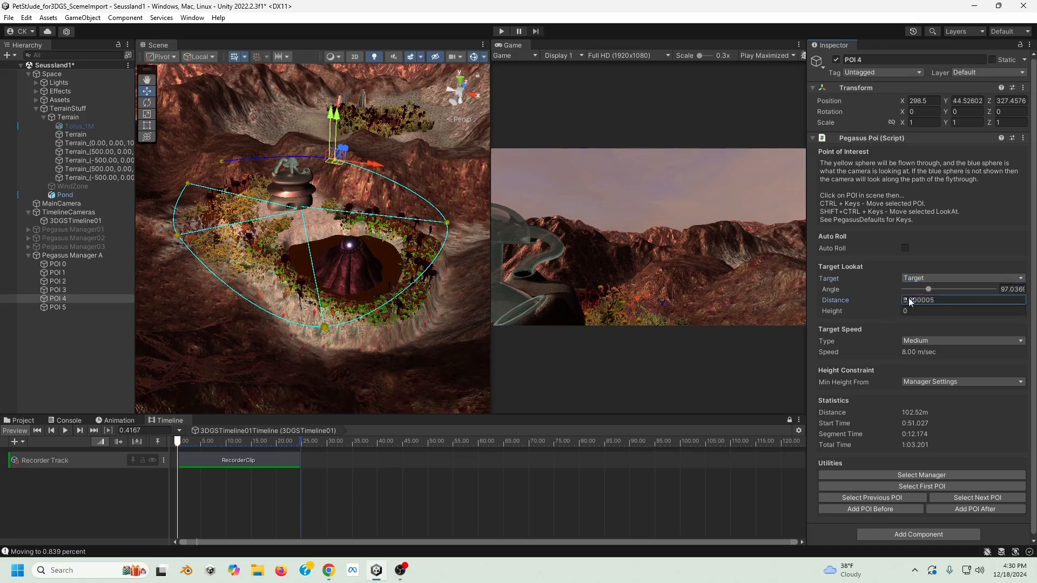
{"action": "type", "text": "58.88"}
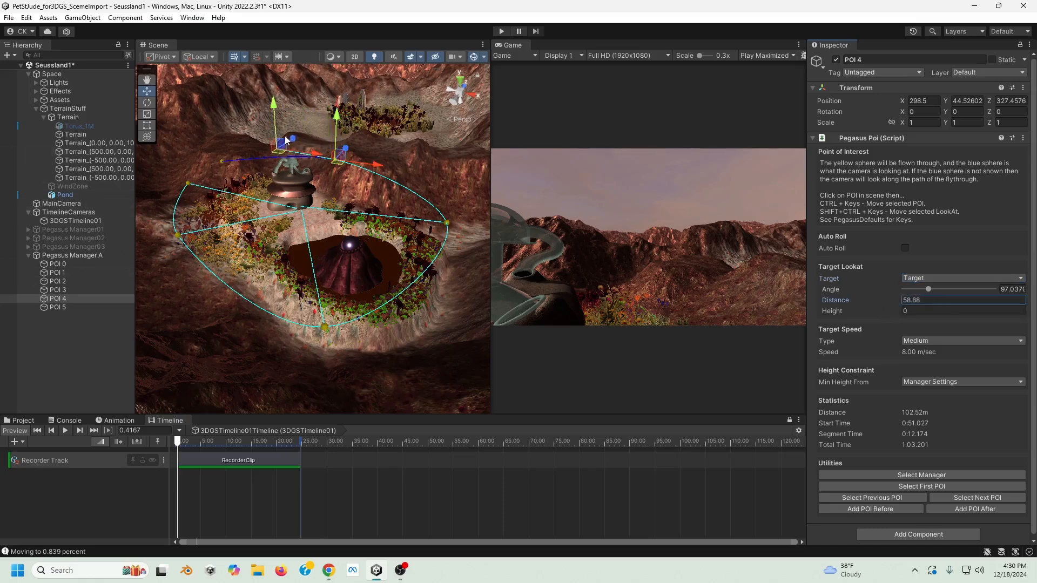
{"action": "left_click_drag", "start_coordinate": [286, 140], "coordinate": [293, 209]}
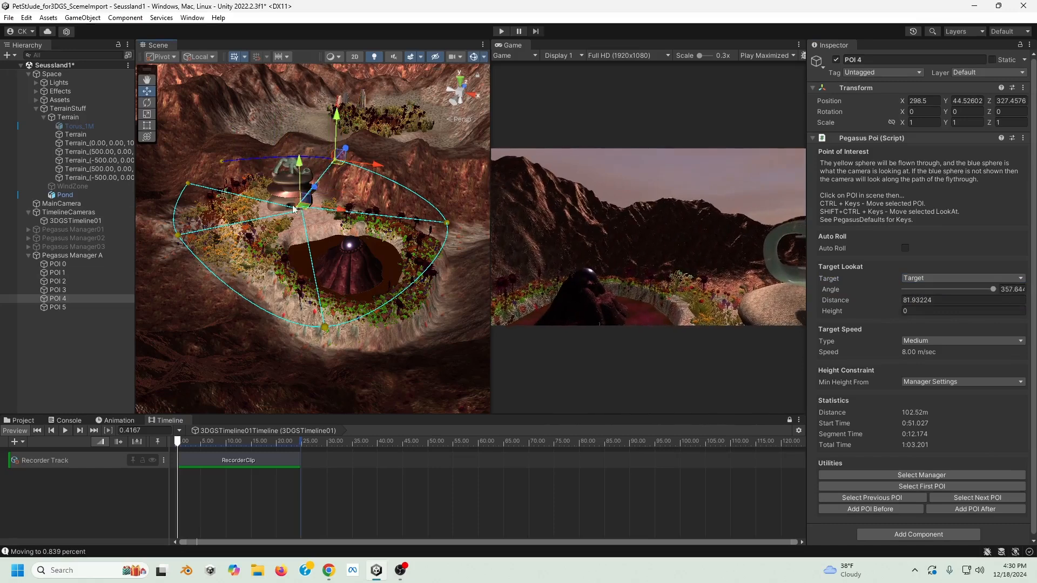
Change POI 5's look-at to Target and place its point beside the pond, at distance about 105.8 and angle about 296.8.
{"action": "left_click", "coordinate": [221, 162]}
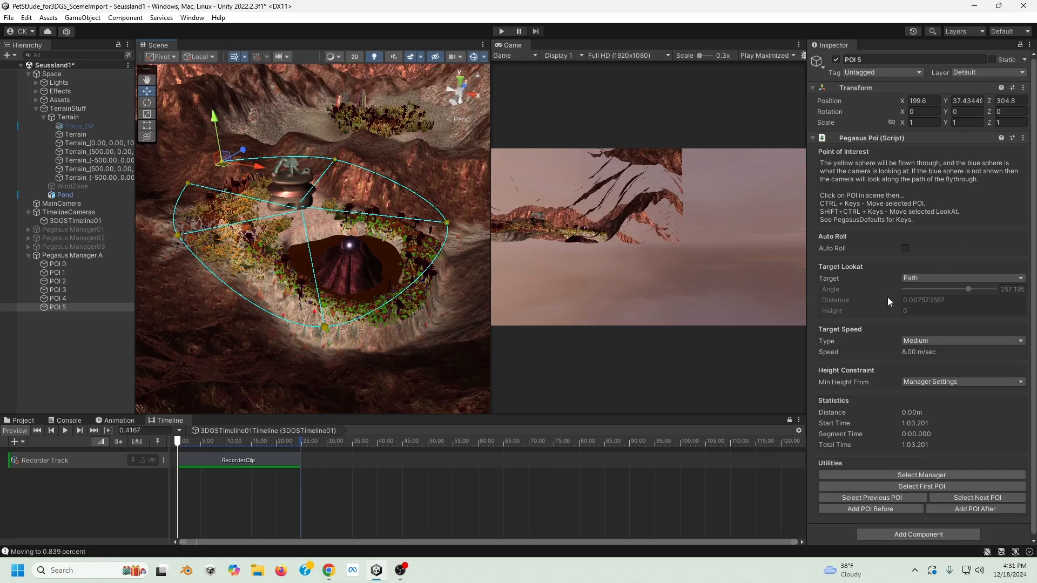
{"action": "left_click", "coordinate": [911, 278]}
{"action": "left_click", "coordinate": [926, 301]}
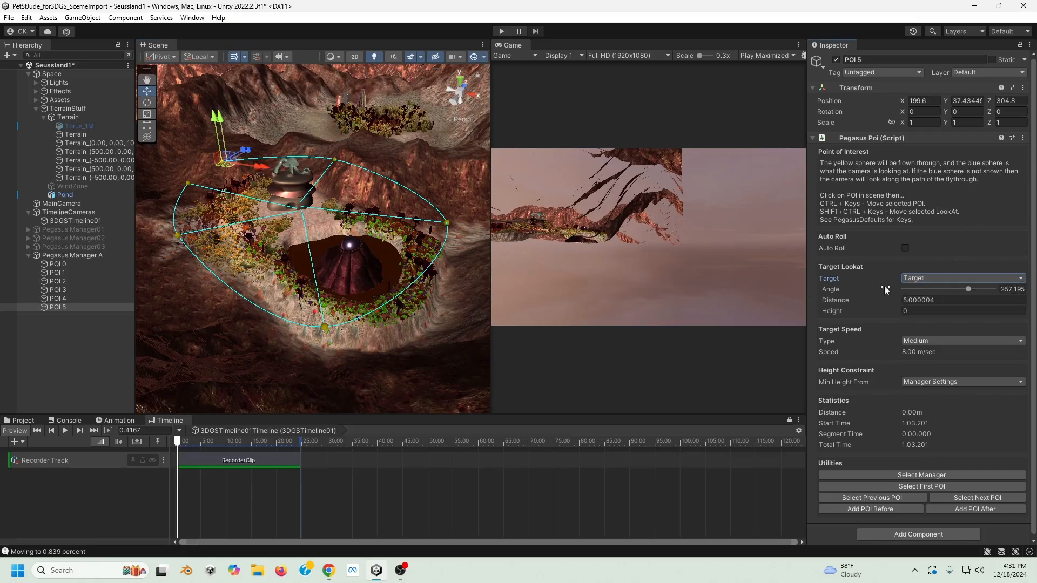
{"action": "left_click_drag", "start_coordinate": [876, 300], "coordinate": [313, 281]}
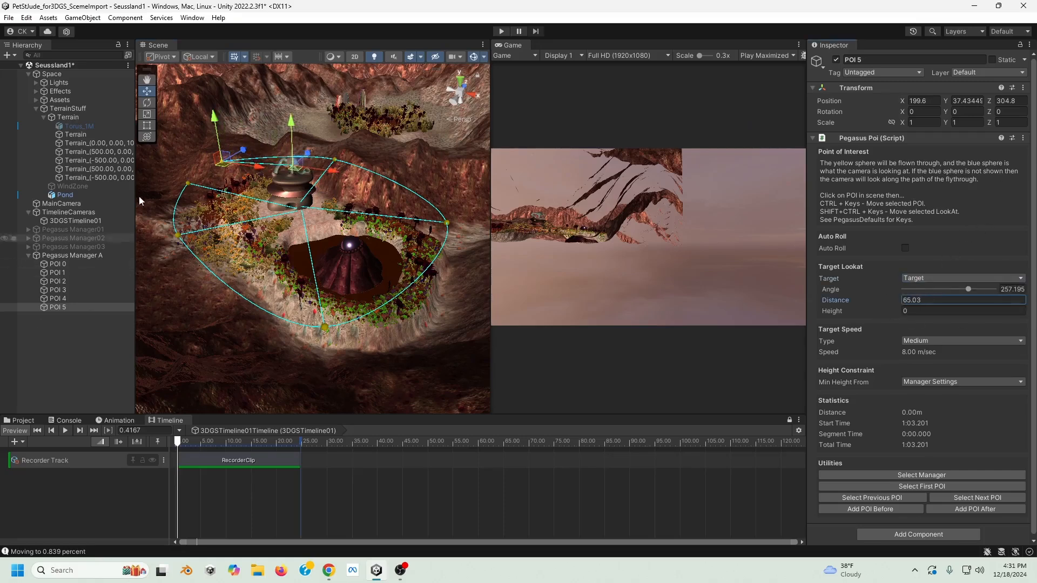
{"action": "left_click_drag", "start_coordinate": [305, 154], "coordinate": [313, 123]}
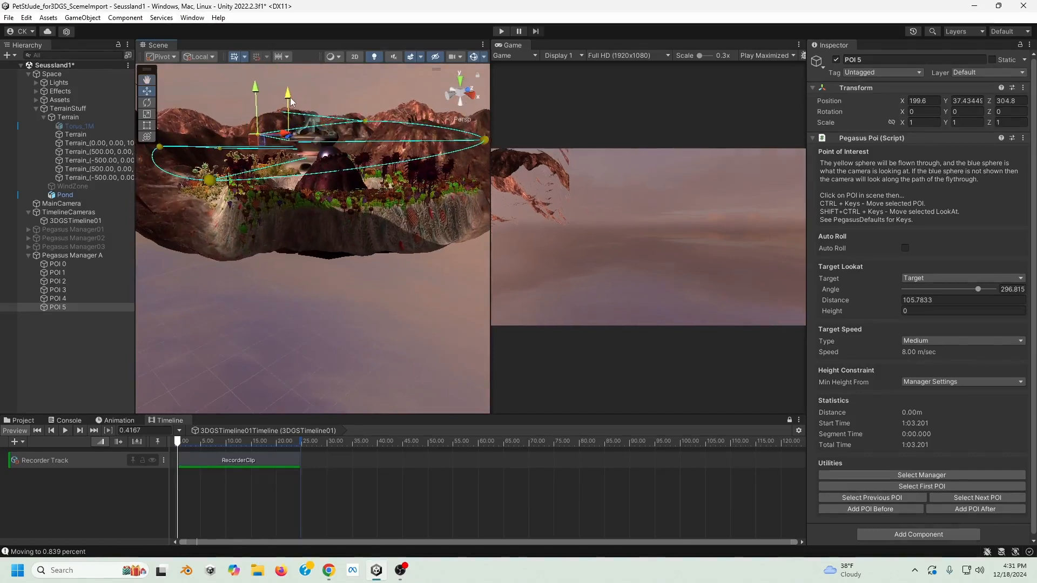
Select POI 4 and check how the look-at targets line up around the tower and pond in Top view.
{"action": "left_click", "coordinate": [363, 121]}
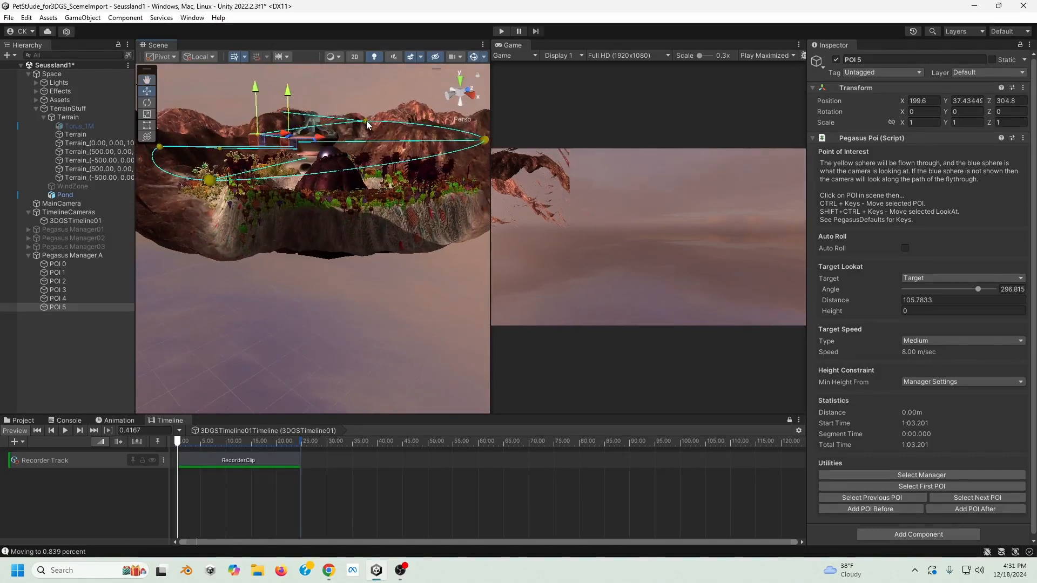
{"action": "left_click_drag", "start_coordinate": [283, 67], "coordinate": [271, 87]}
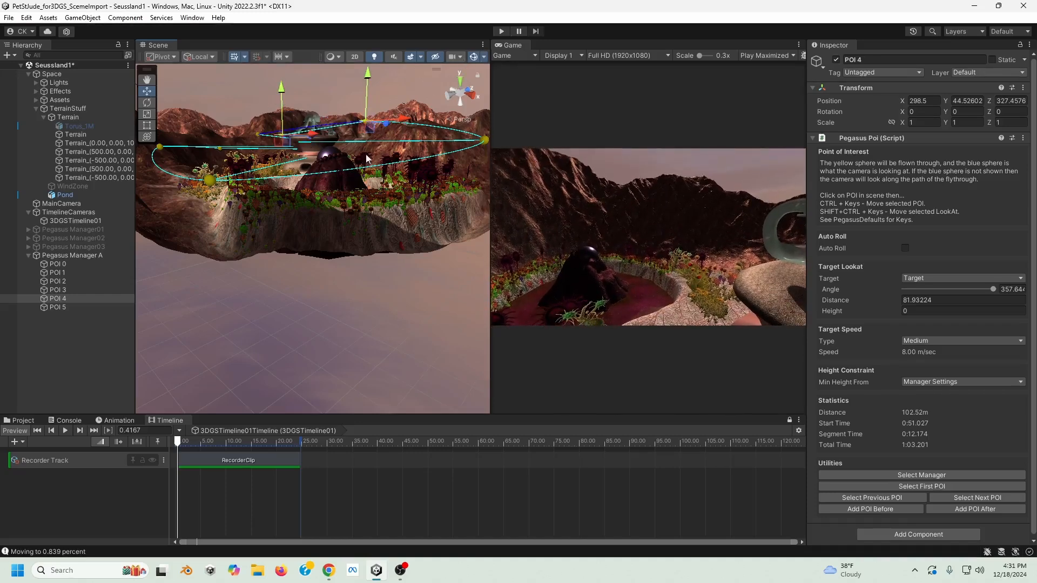
{"action": "middle_click_drag", "start_coordinate": [365, 157], "coordinate": [414, 99]}
{"action": "left_click", "coordinate": [468, 82]}
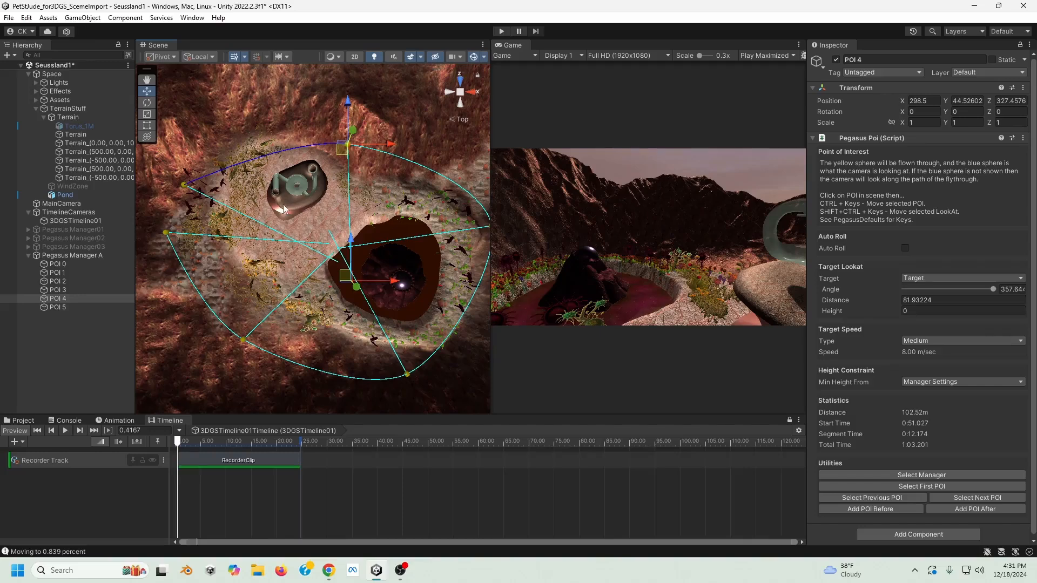
Show the visualisation controls of Pegasus Manager A and scrub the flythrough preview to about 0.721.
{"action": "left_click", "coordinate": [79, 256]}
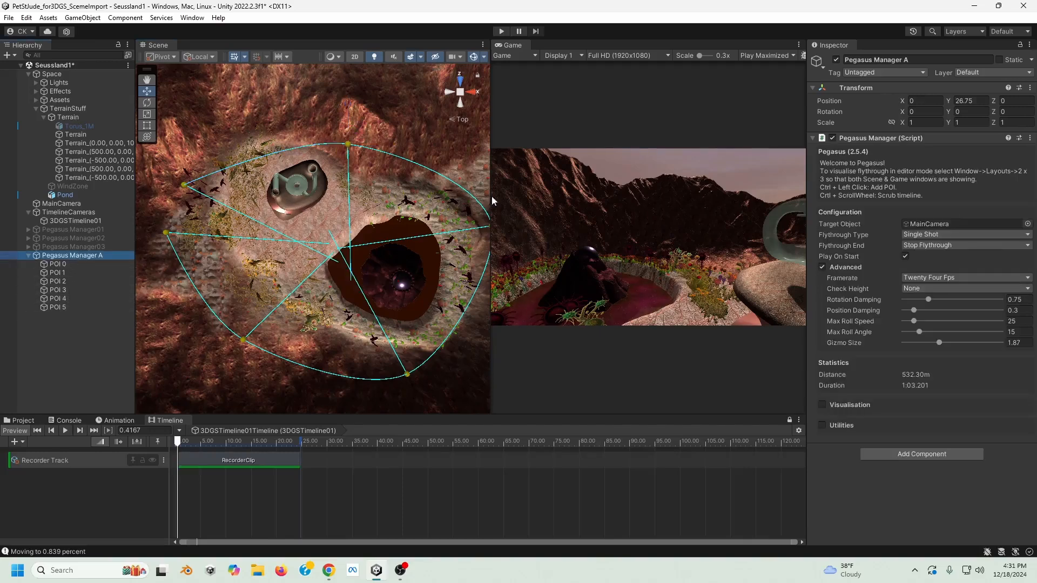
{"action": "left_click", "coordinate": [824, 404]}
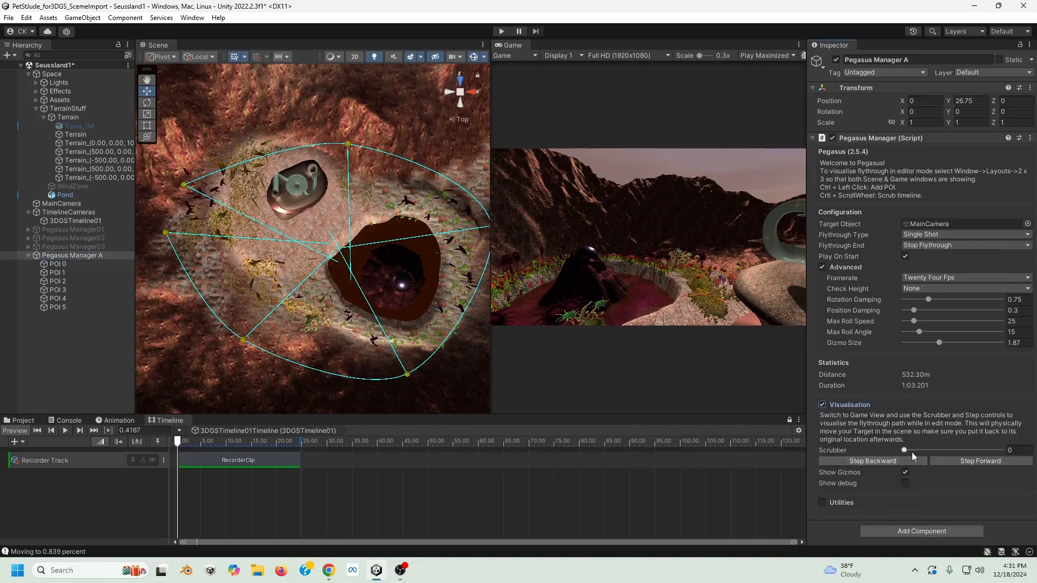
{"action": "left_click_drag", "start_coordinate": [906, 450], "coordinate": [975, 470]}
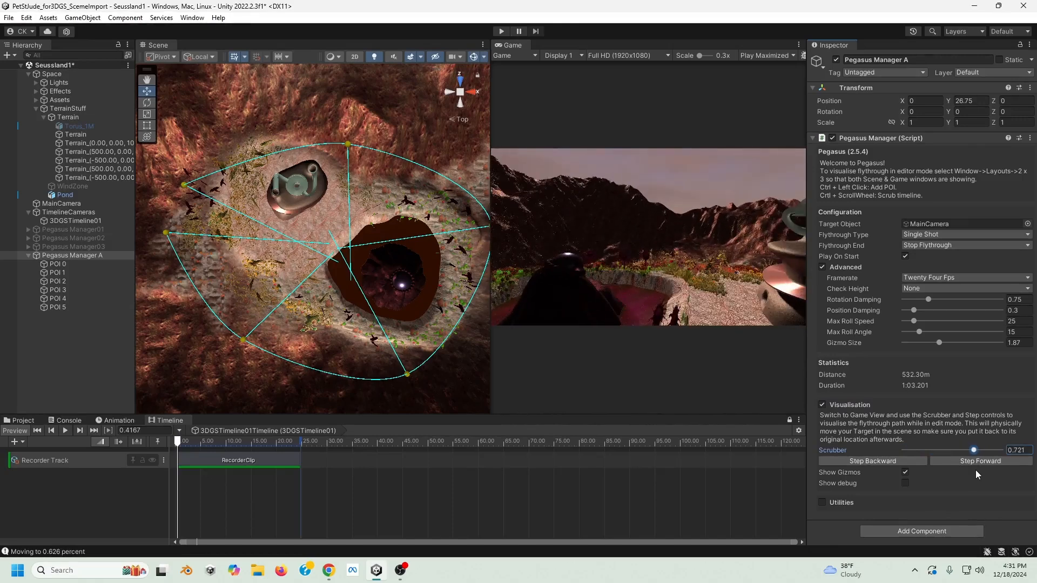
Scrub the flythrough preview to about 0.671 and move POI 4's point outward past the tower, to about X 297.2, Z 341.1.
{"action": "mouse_move", "coordinate": [975, 470]}
{"action": "left_mouse_down"}
{"action": "mouse_move", "coordinate": [986, 456]}
{"action": "mouse_move", "coordinate": [970, 457]}
{"action": "left_mouse_up"}
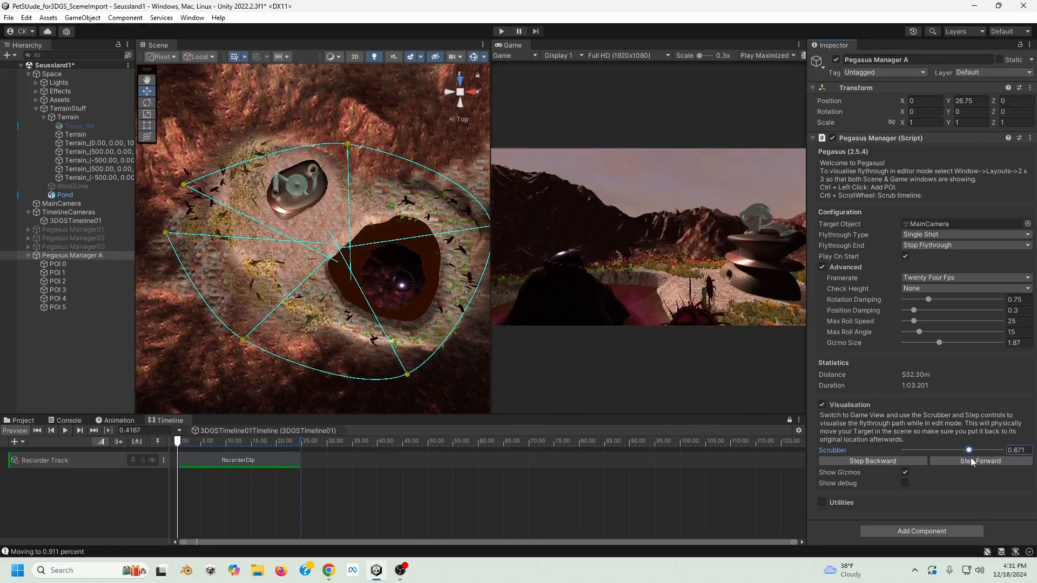
{"action": "left_click", "coordinate": [63, 306]}
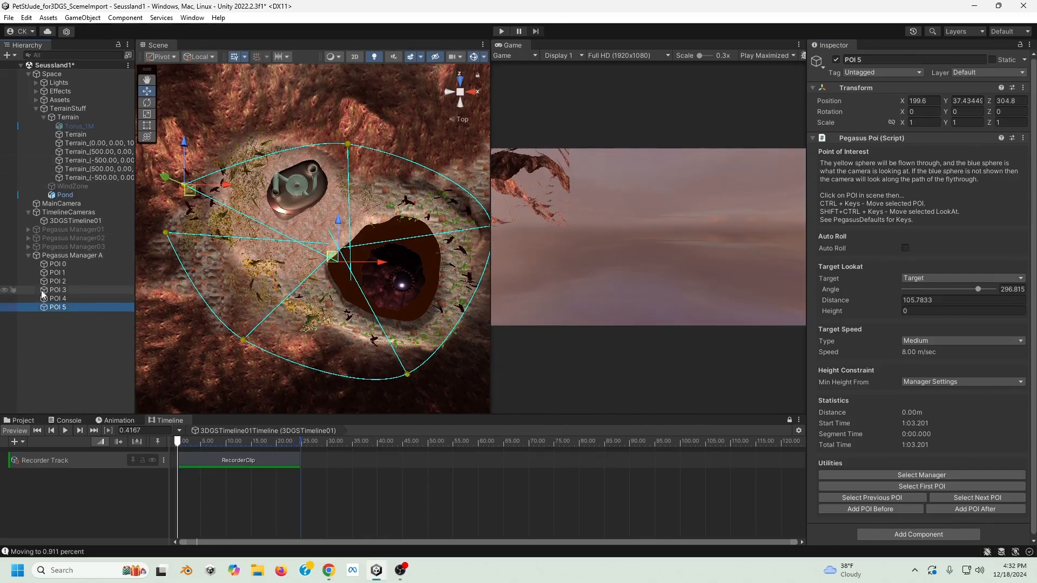
{"action": "left_click", "coordinate": [57, 299]}
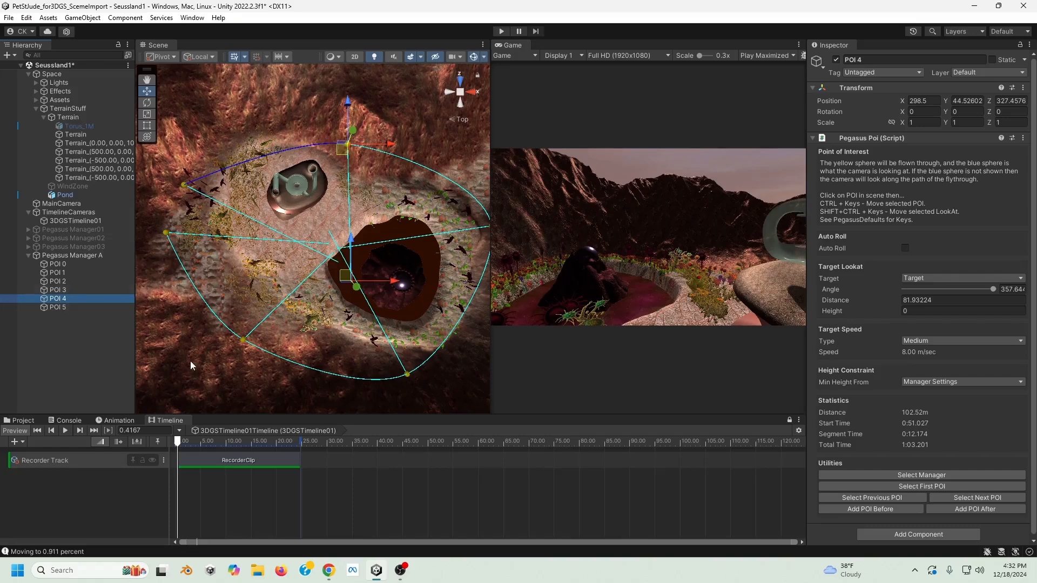
{"action": "middle_click_drag", "start_coordinate": [420, 140], "coordinate": [356, 216]}
{"action": "left_click_drag", "start_coordinate": [323, 221], "coordinate": [322, 200]}
{"action": "left_click_drag", "start_coordinate": [303, 156], "coordinate": [316, 122]}
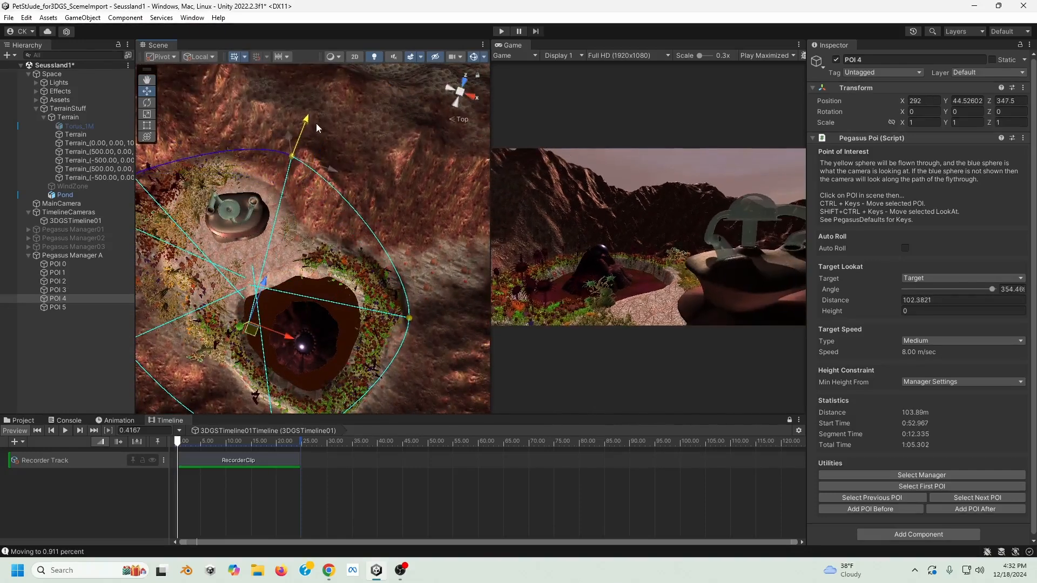
{"action": "left_click_drag", "start_coordinate": [322, 180], "coordinate": [331, 183]}
Raise POI 2's flythrough point above the plants at the pond's edge, to a Y position of about 26.6.
{"action": "mouse_move", "coordinate": [353, 251]}
{"action": "left_mouse_down", "text": "alt"}
{"action": "mouse_move", "coordinate": [227, 64]}
{"action": "mouse_move", "coordinate": [358, 221]}
{"action": "mouse_move", "coordinate": [367, 359]}
{"action": "mouse_move", "coordinate": [339, 265]}
{"action": "mouse_move", "coordinate": [387, 219]}
{"action": "mouse_move", "coordinate": [357, 268]}
{"action": "left_mouse_up", "text": "alt"}
{"action": "left_click", "coordinate": [364, 235]}
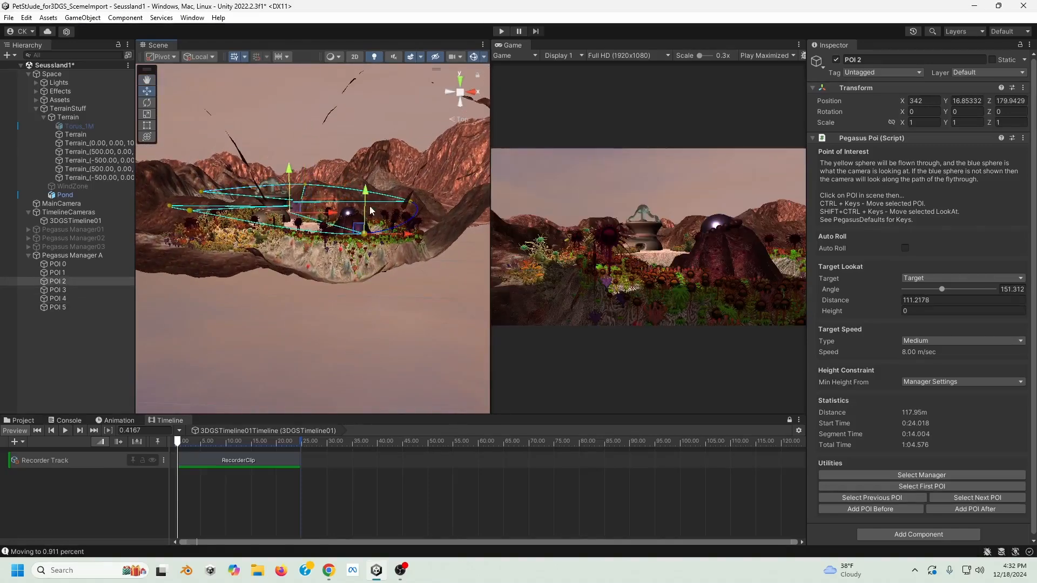
{"action": "left_click_drag", "start_coordinate": [375, 175], "coordinate": [374, 171]}
{"action": "mouse_move", "coordinate": [327, 254]}
{"action": "left_mouse_down", "text": "alt"}
{"action": "mouse_move", "coordinate": [299, 294]}
{"action": "mouse_move", "coordinate": [315, 262]}
{"action": "left_mouse_up", "text": "alt"}
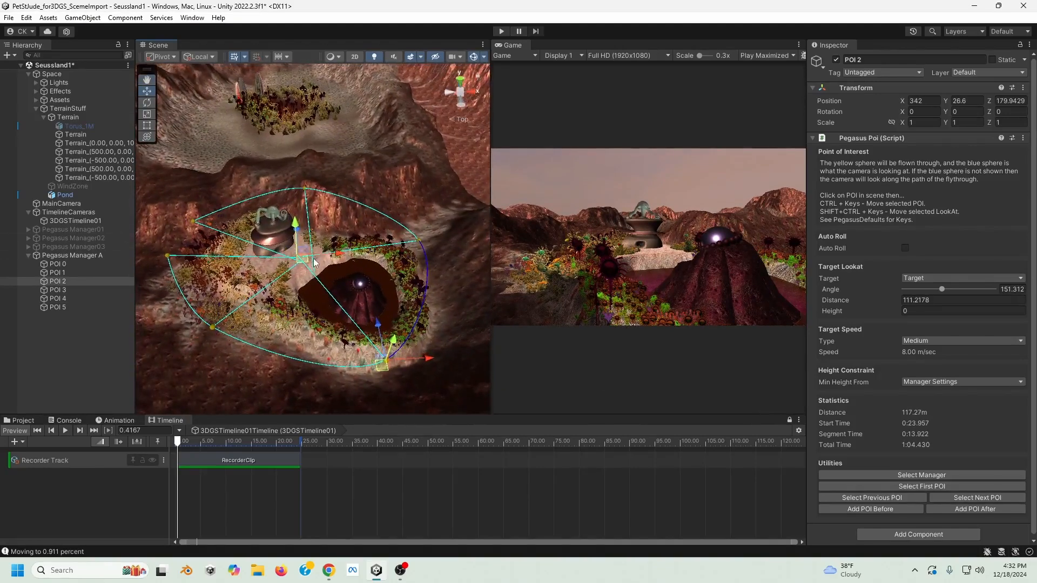
Review Pegasus Manager A's flythrough duration and set POI 0's target speed type to Really Fast.
{"action": "left_click", "coordinate": [28, 256]}
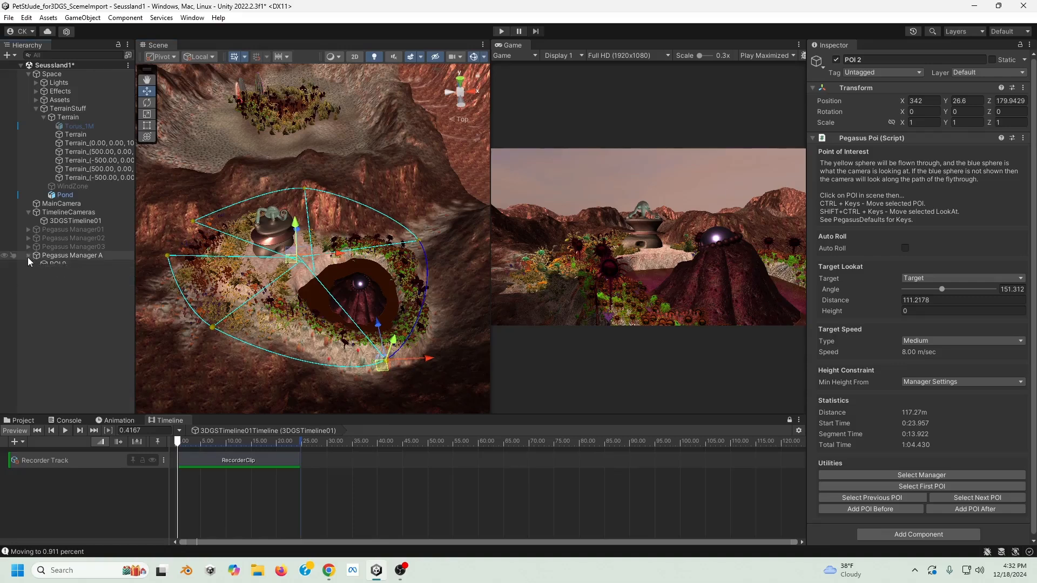
{"action": "left_click", "coordinate": [86, 256]}
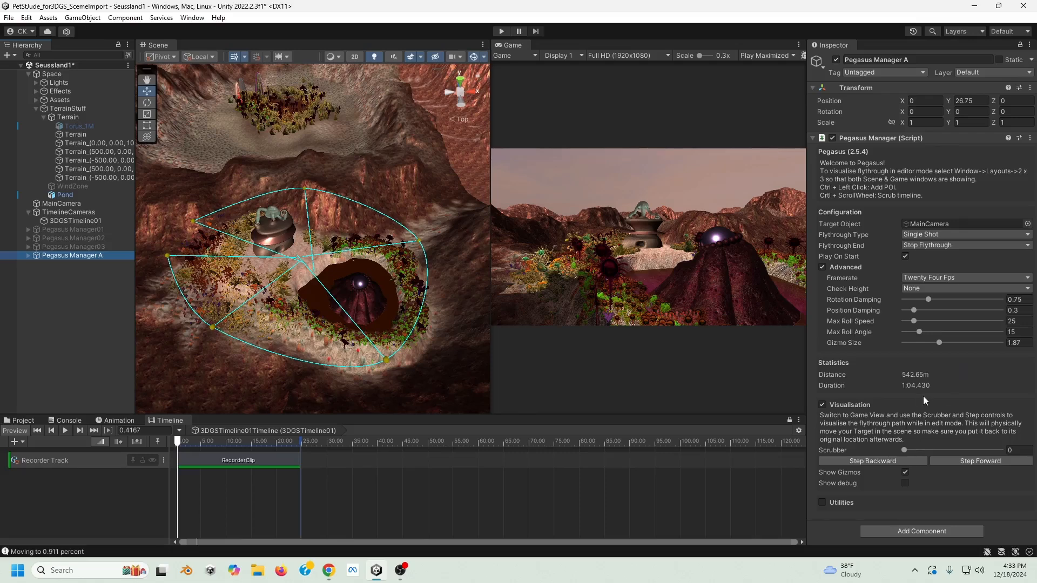
{"action": "left_click", "coordinate": [27, 255]}
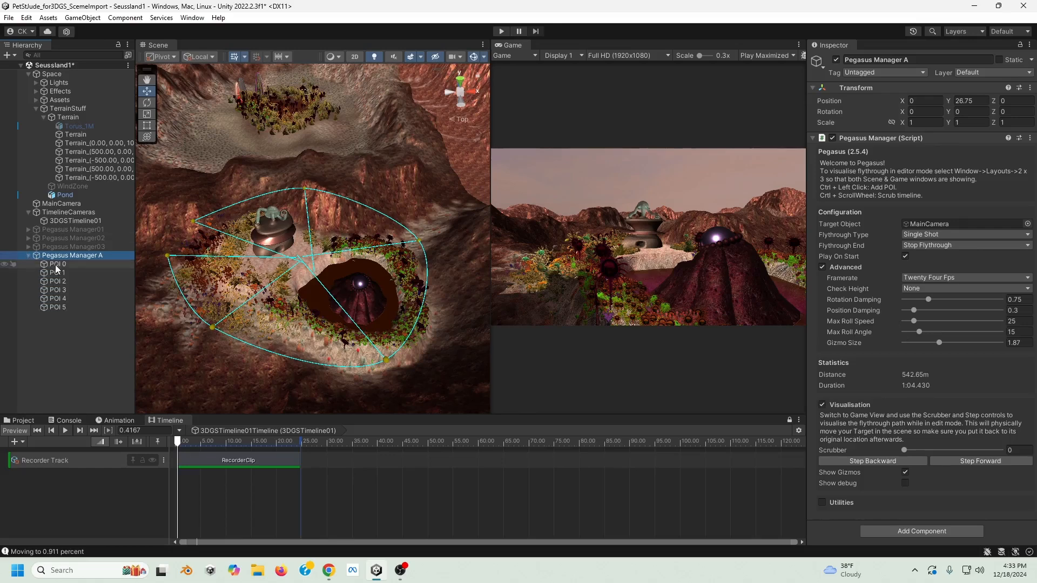
{"action": "left_click", "coordinate": [55, 264]}
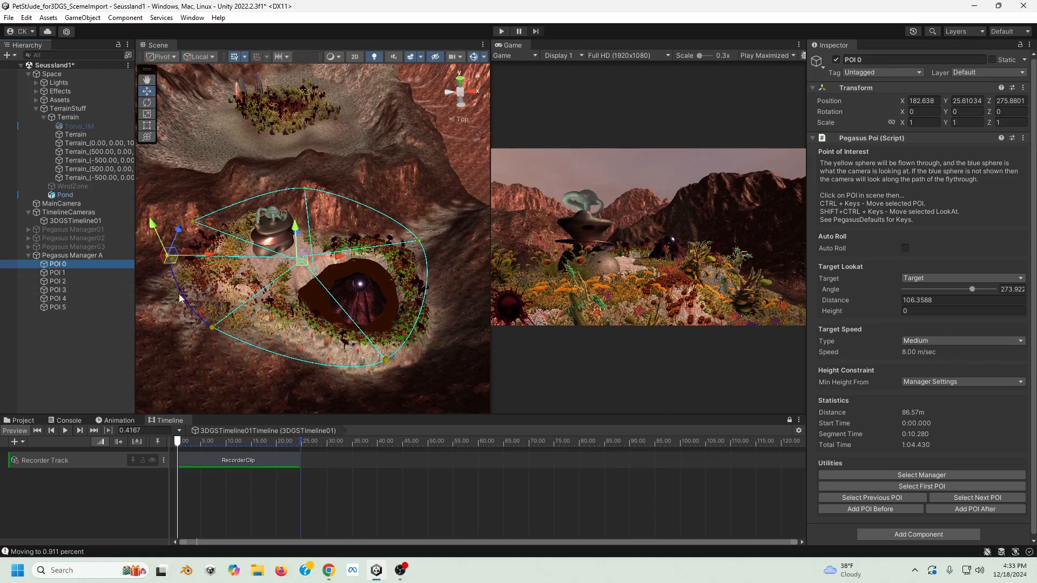
{"action": "left_click", "coordinate": [954, 341]}
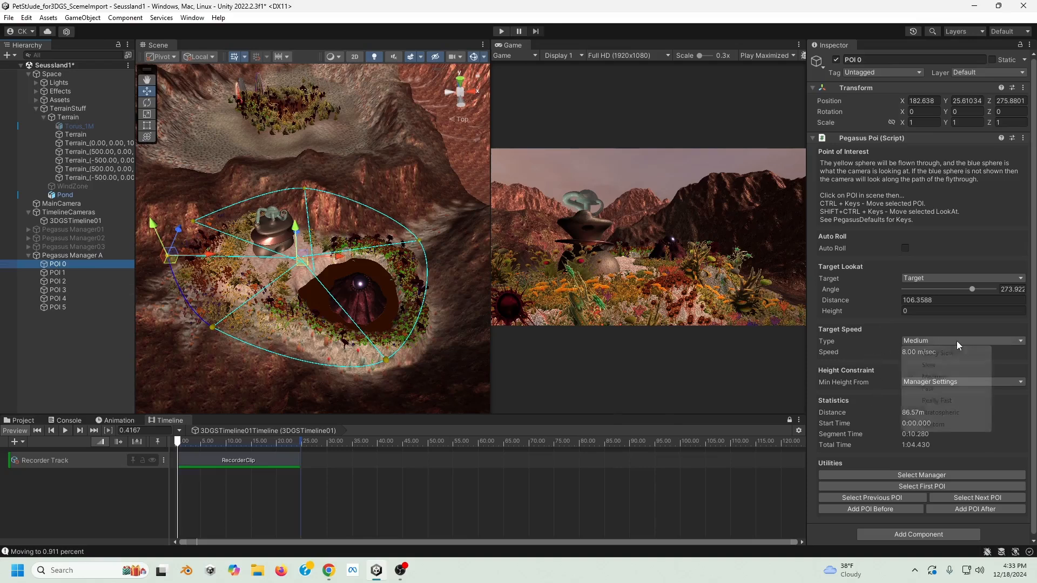
{"action": "left_click", "coordinate": [943, 404]}
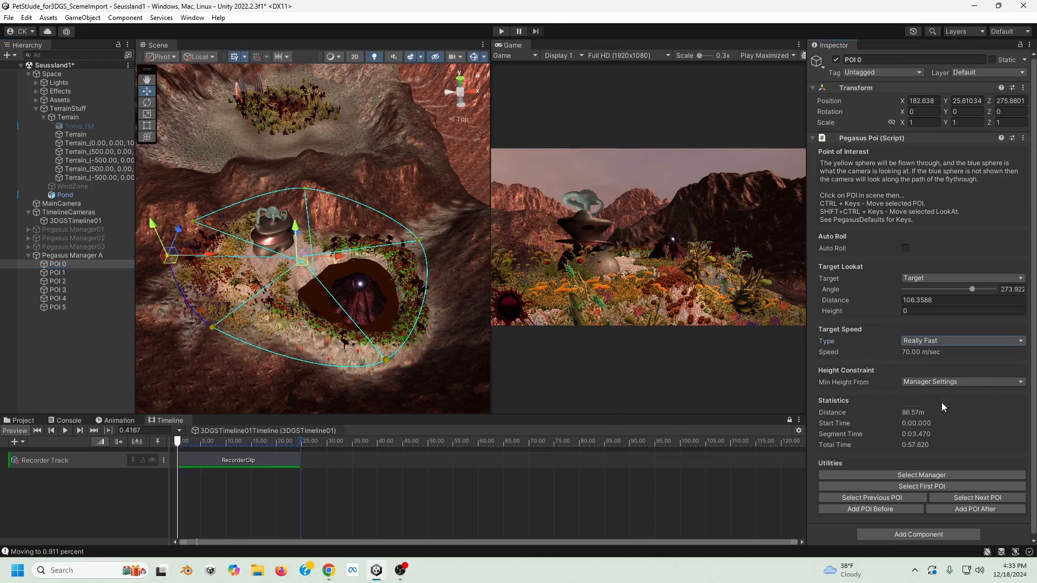
Set the target speed type of POI 1 and POI 2 to Really Fast.
{"action": "left_click", "coordinate": [213, 330]}
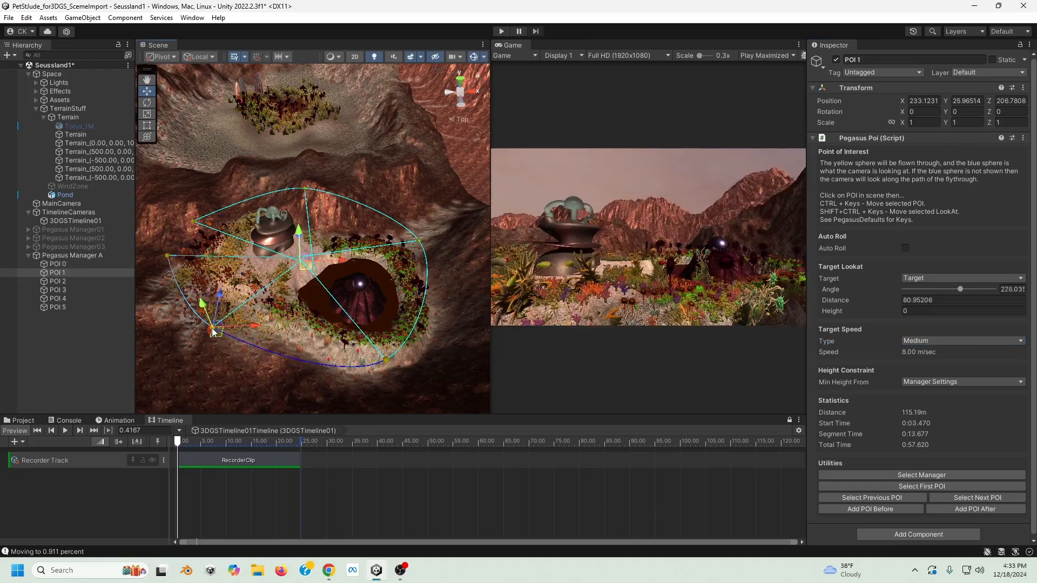
{"action": "left_click", "coordinate": [944, 340]}
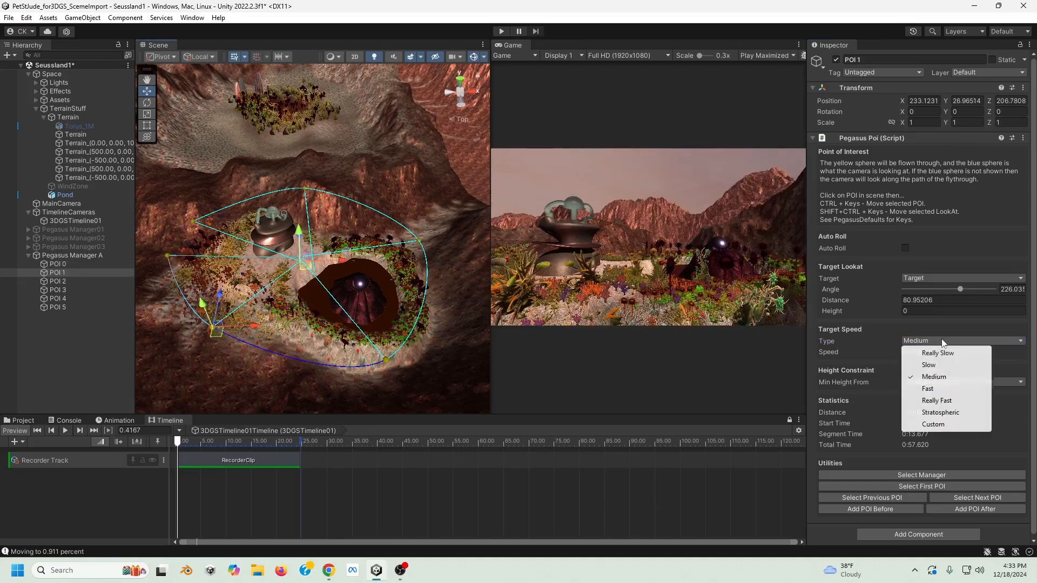
{"action": "left_click", "coordinate": [937, 401]}
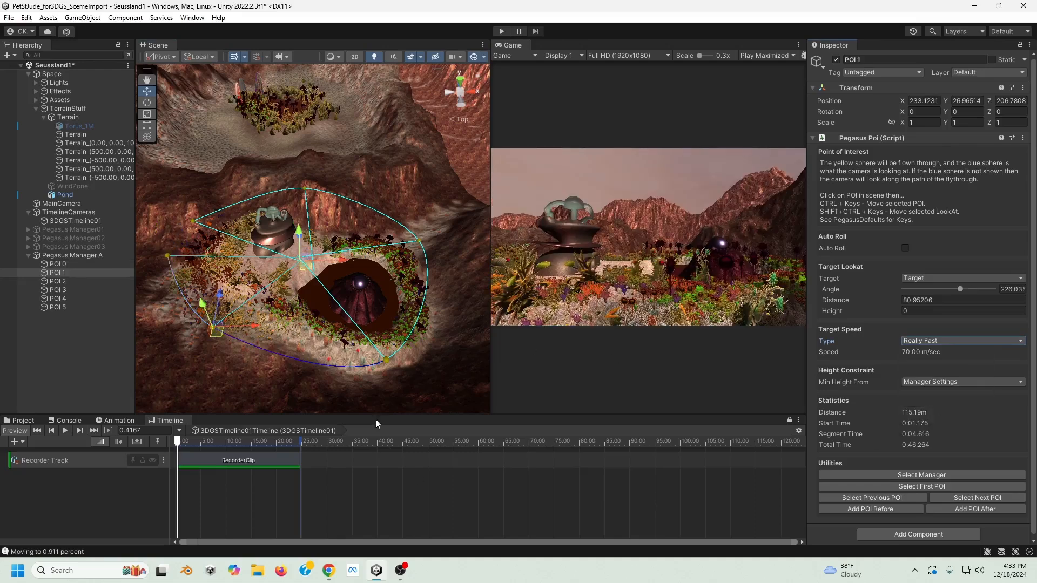
{"action": "left_click", "coordinate": [387, 361]}
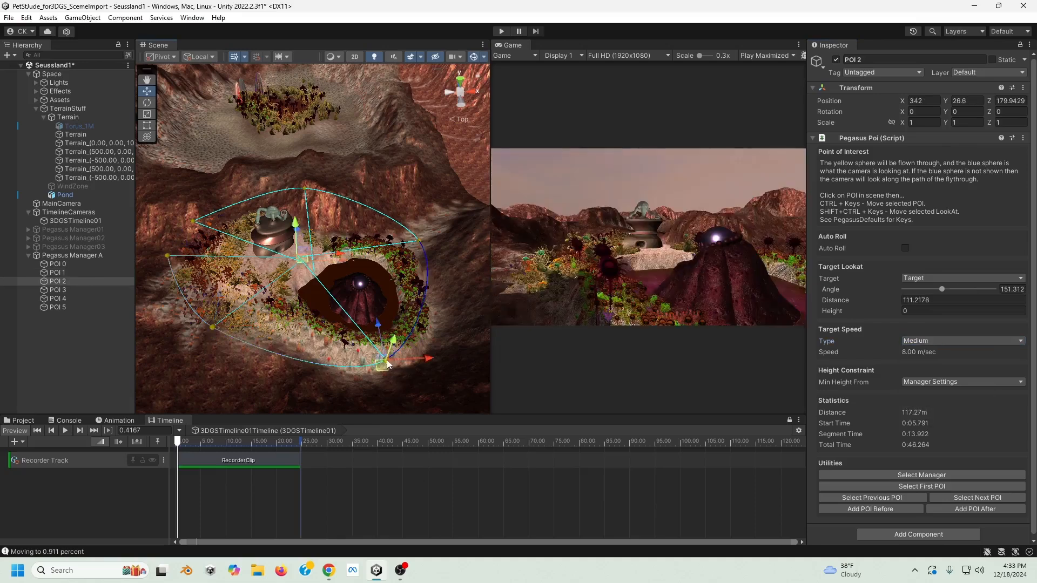
{"action": "left_click", "coordinate": [919, 339]}
{"action": "left_click", "coordinate": [927, 401]}
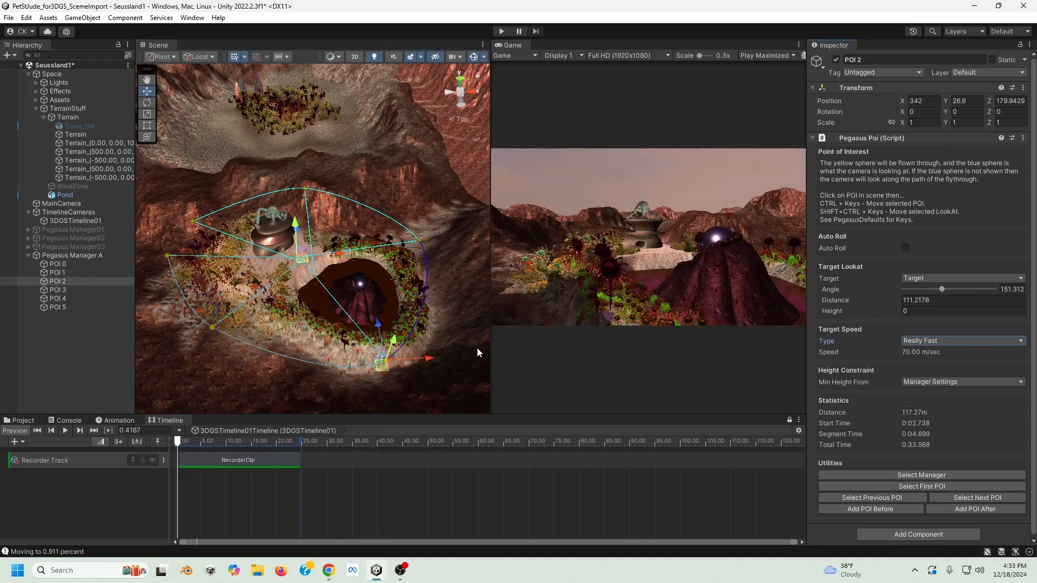
Set the target speed type of POI 3 and POI 4 to Really Fast.
{"action": "left_click", "coordinate": [419, 241]}
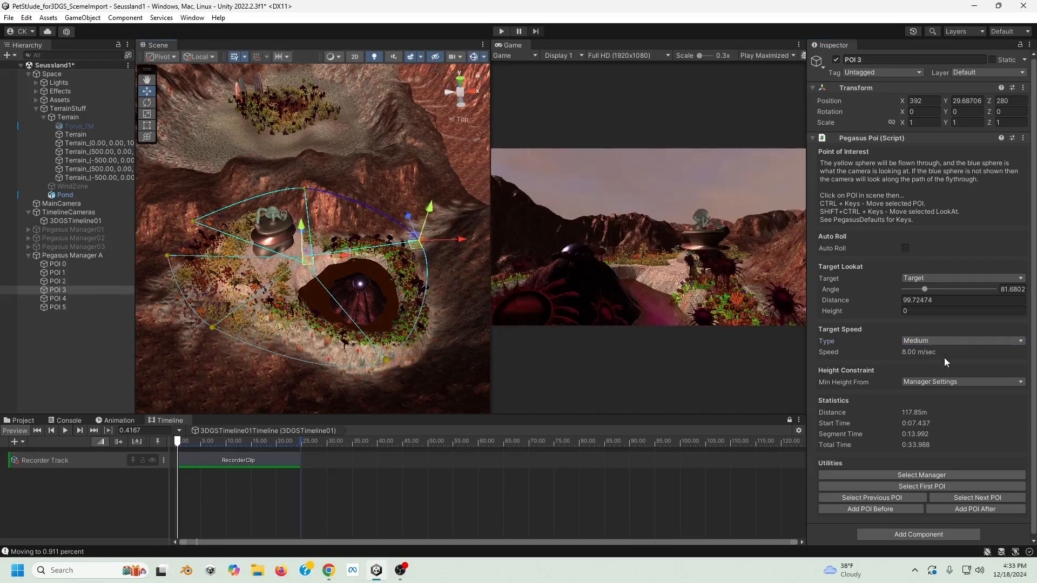
{"action": "left_click", "coordinate": [937, 340]}
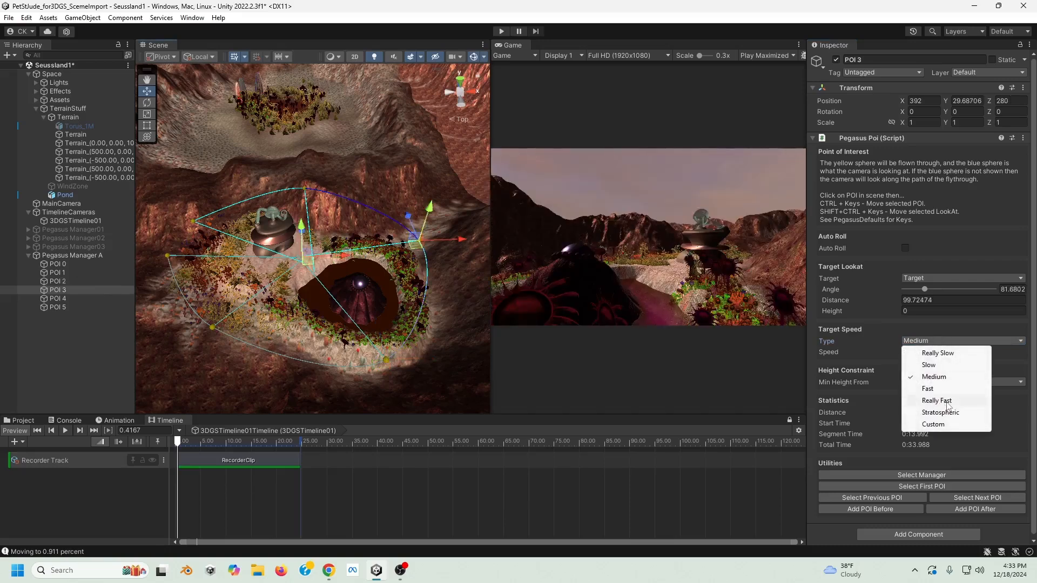
{"action": "left_click", "coordinate": [946, 401]}
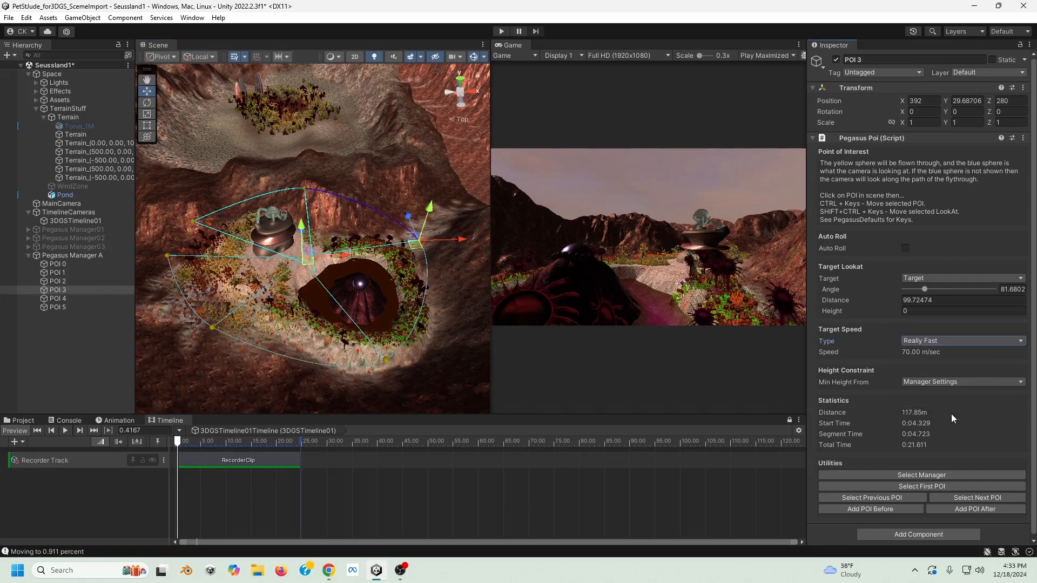
{"action": "left_click", "coordinate": [305, 190]}
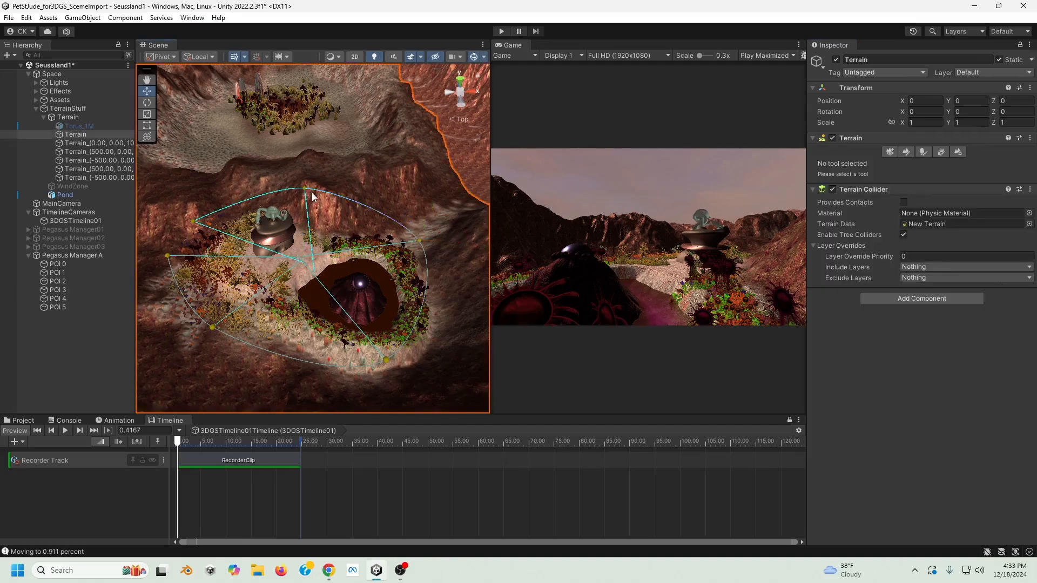
{"action": "left_click", "coordinate": [305, 193]}
{"action": "left_click", "coordinate": [926, 343]}
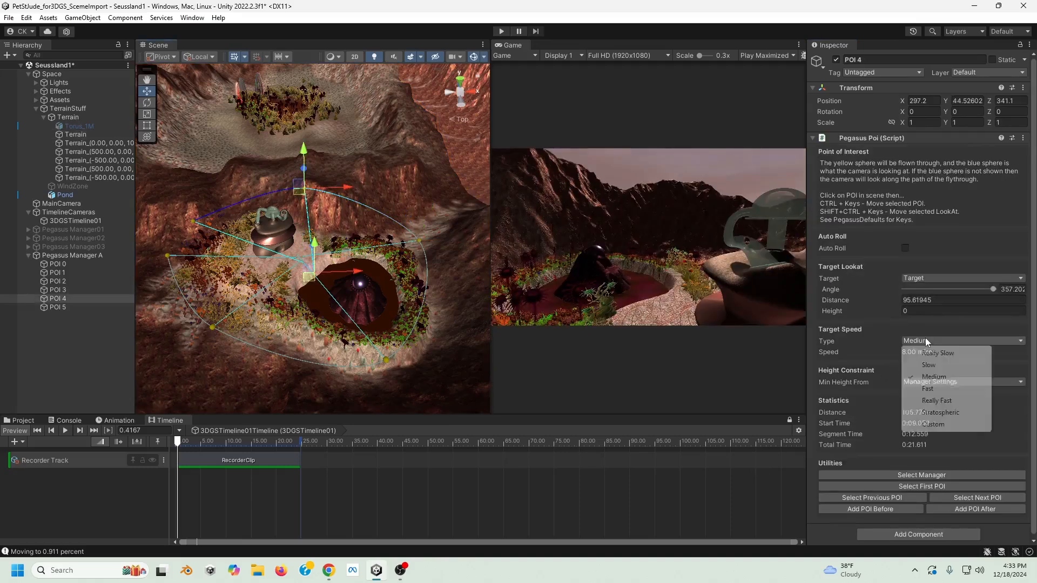
{"action": "left_click", "coordinate": [936, 400]}
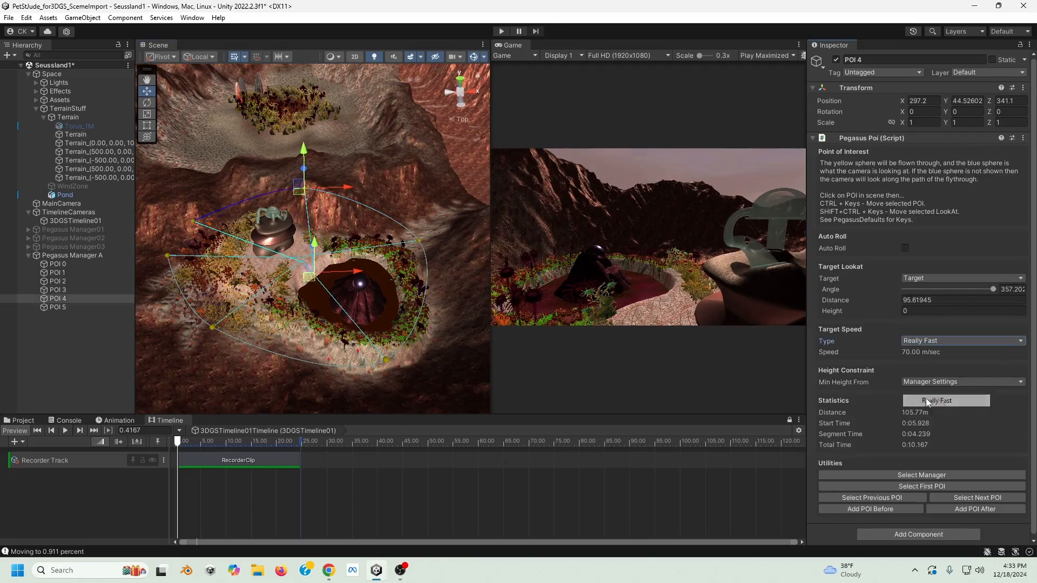
Set the target speed type of POI 5, the last point of the path, to Really Fast.
{"action": "left_click", "coordinate": [194, 223]}
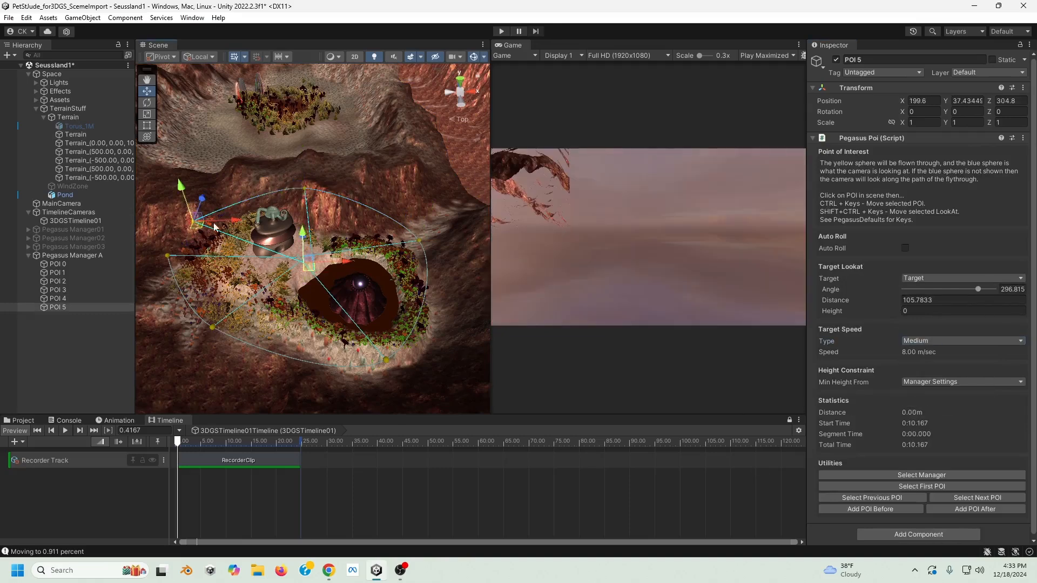
{"action": "left_click", "coordinate": [956, 336]}
{"action": "left_click", "coordinate": [937, 400]}
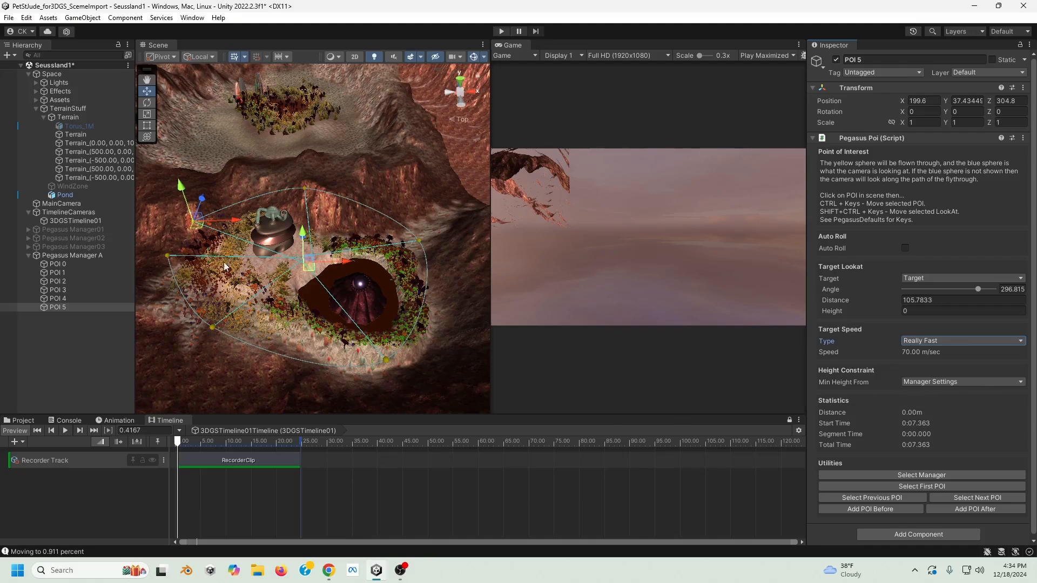
Duplicate Pegasus Manager A with its points and rename the copy Pegasus Manager B.
{"action": "left_click", "coordinate": [80, 255]}
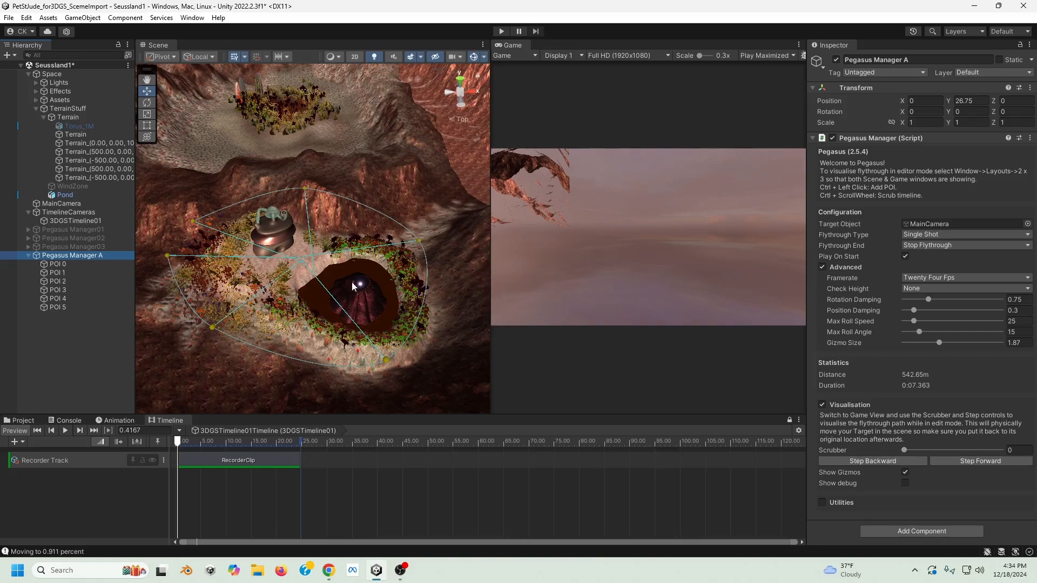
{"action": "left_click_drag", "start_coordinate": [424, 307], "coordinate": [355, 382], "text": "alt"}
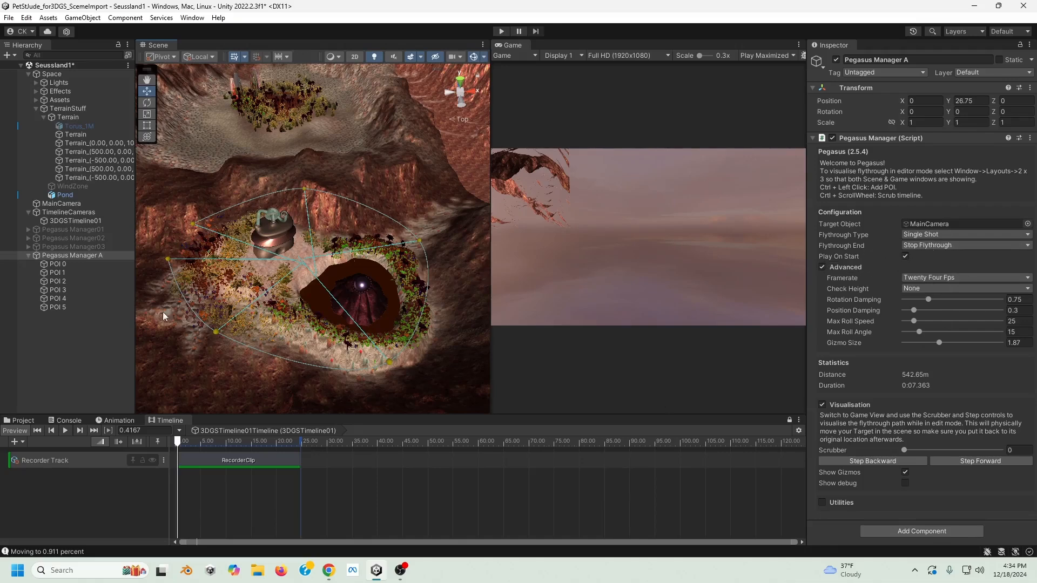
{"action": "left_click", "coordinate": [28, 255]}
{"action": "right_click", "coordinate": [59, 257]}
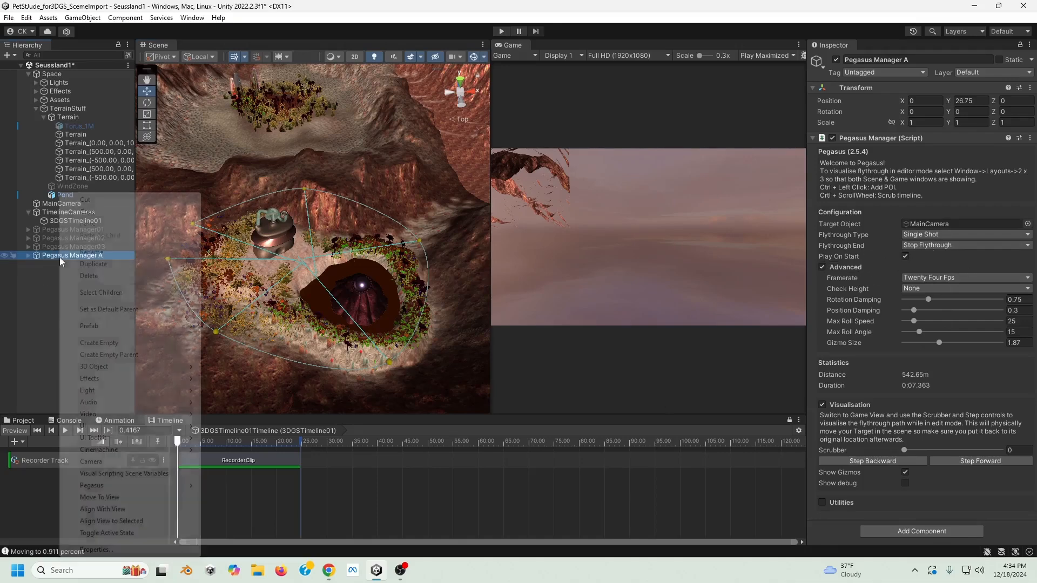
{"action": "left_click", "coordinate": [115, 265]}
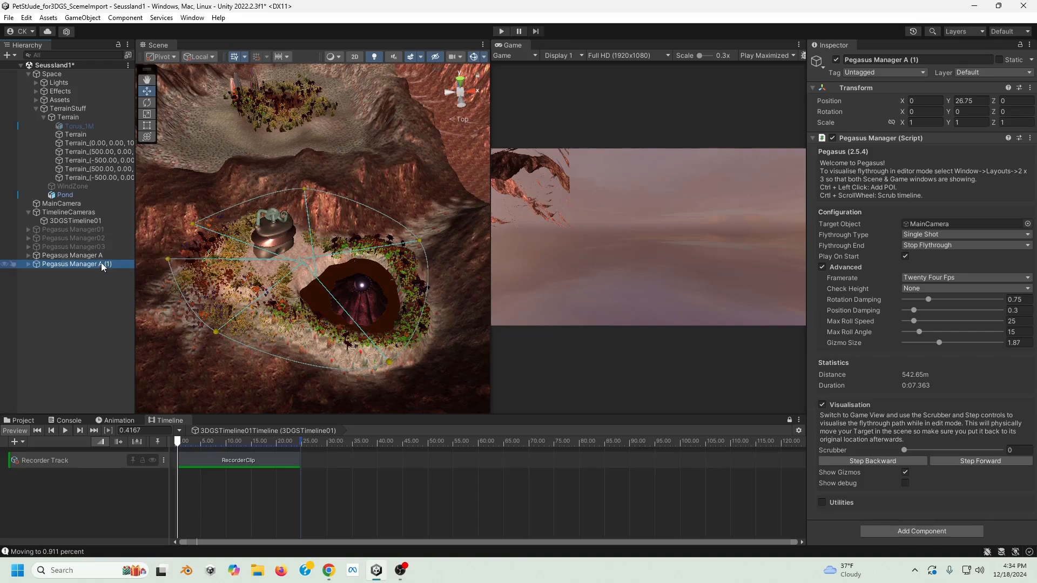
{"action": "left_click", "coordinate": [103, 263]}
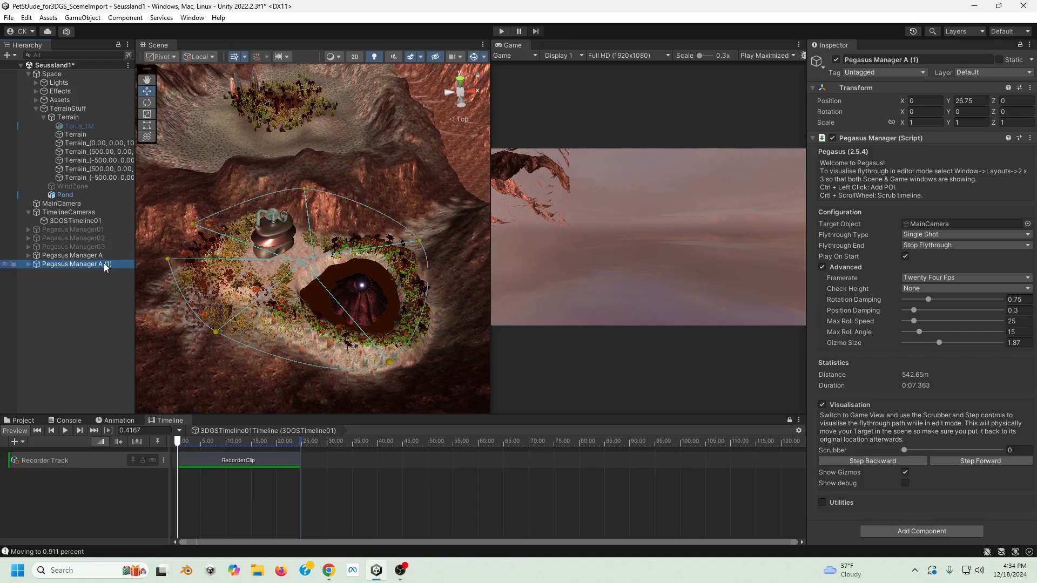
{"action": "left_click", "coordinate": [905, 59]}
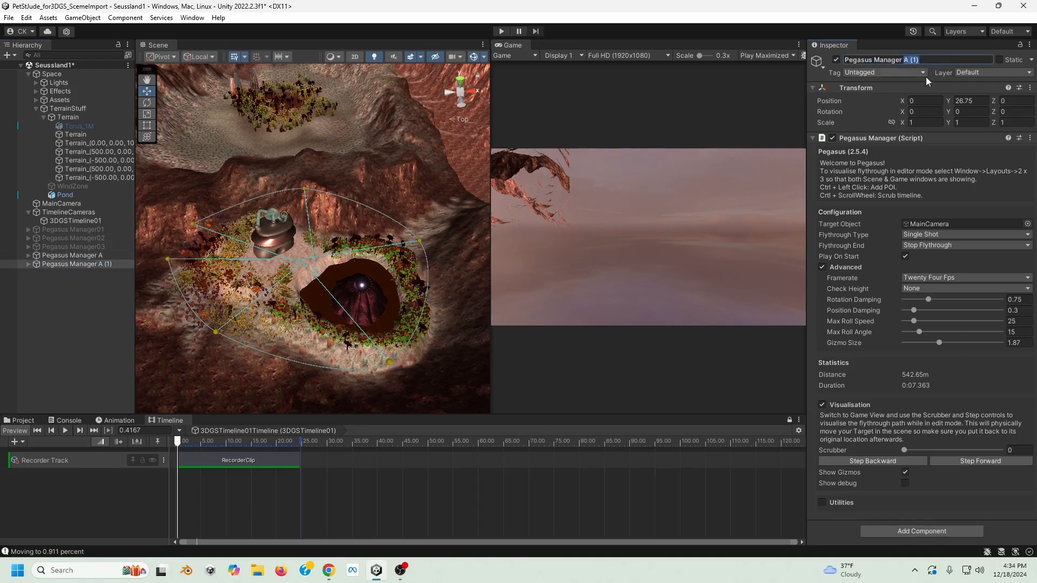
{"action": "type", "text": "B"}
Duplicate Pegasus Manager B and rename the copy Pegasus Manager C.
{"action": "right_click", "coordinate": [97, 264]}
{"action": "left_click", "coordinate": [131, 264]}
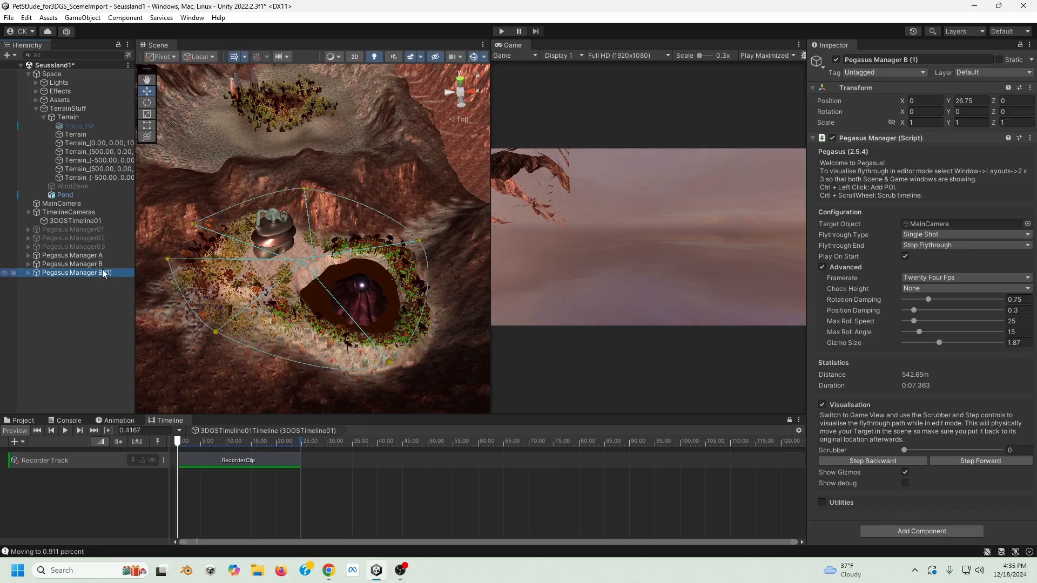
{"action": "left_click", "coordinate": [905, 60]}
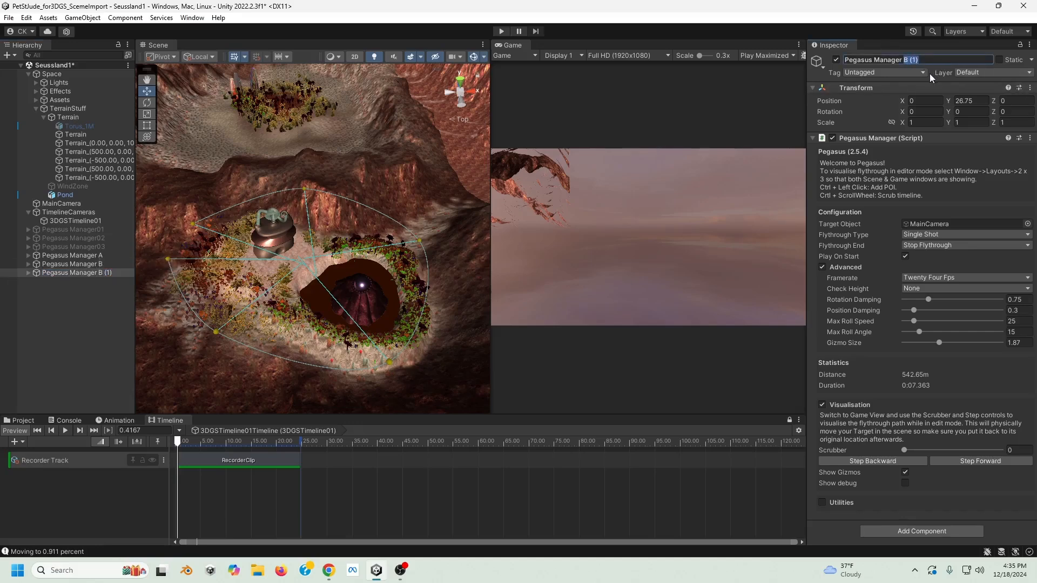
{"action": "left_click", "coordinate": [102, 273]}
Raise Pegasus Manager B's whole flythrough path above the original by setting its Y position to about 91.46.
{"action": "left_click", "coordinate": [101, 264]}
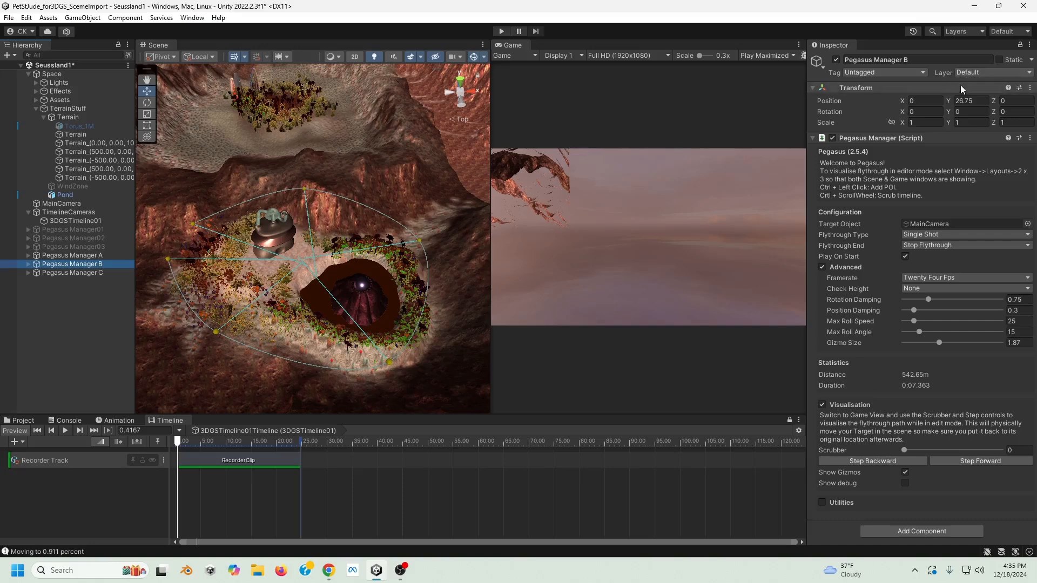
{"action": "left_click_drag", "start_coordinate": [950, 102], "coordinate": [399, 238]}
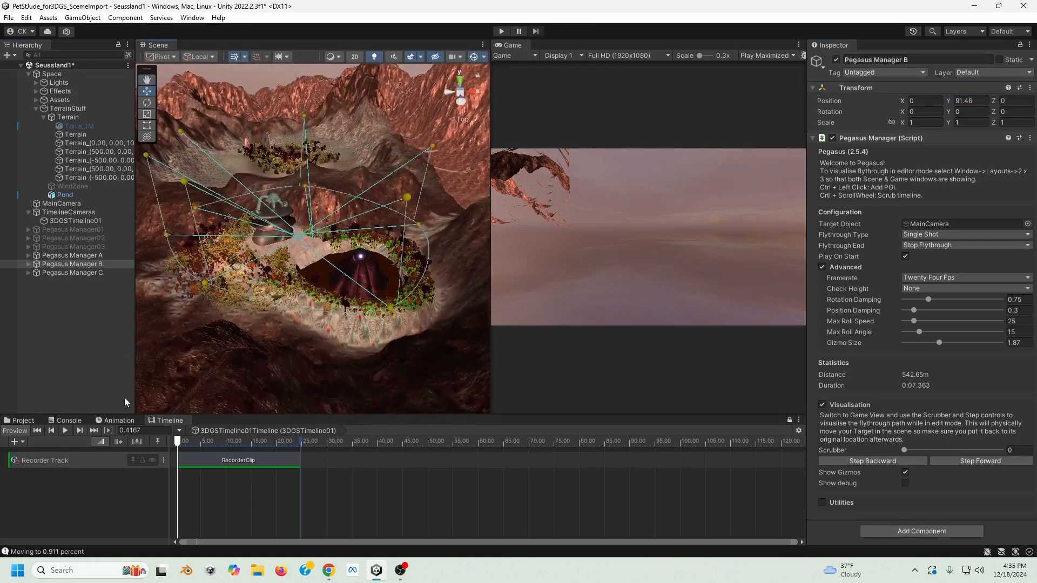
Deactivate Pegasus Manager A and preview Pegasus Manager B's flythrough by scrubbing along its path.
{"action": "left_click", "coordinate": [79, 256]}
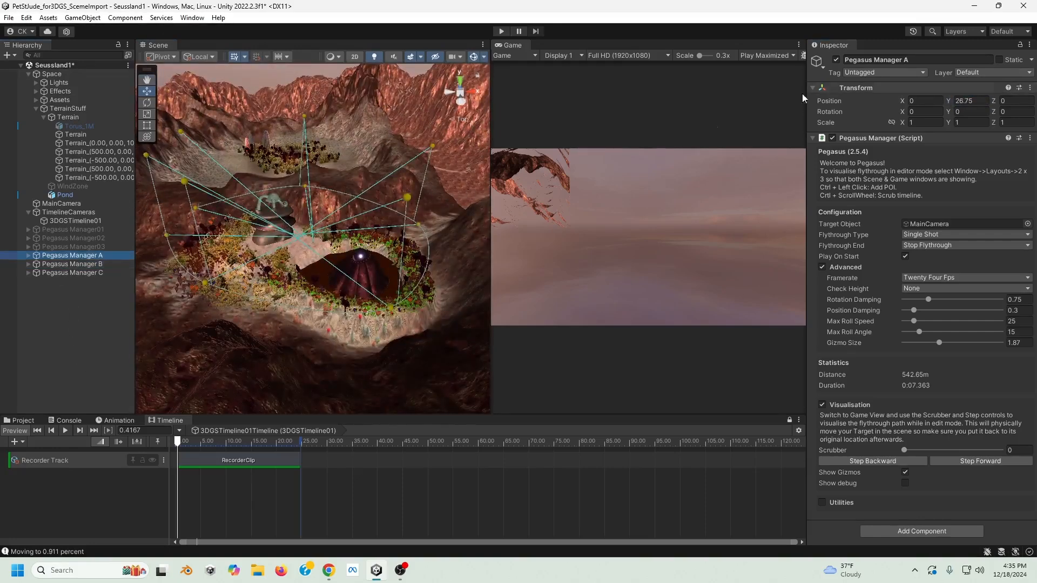
{"action": "left_click", "coordinate": [836, 60]}
{"action": "left_click", "coordinate": [88, 264]}
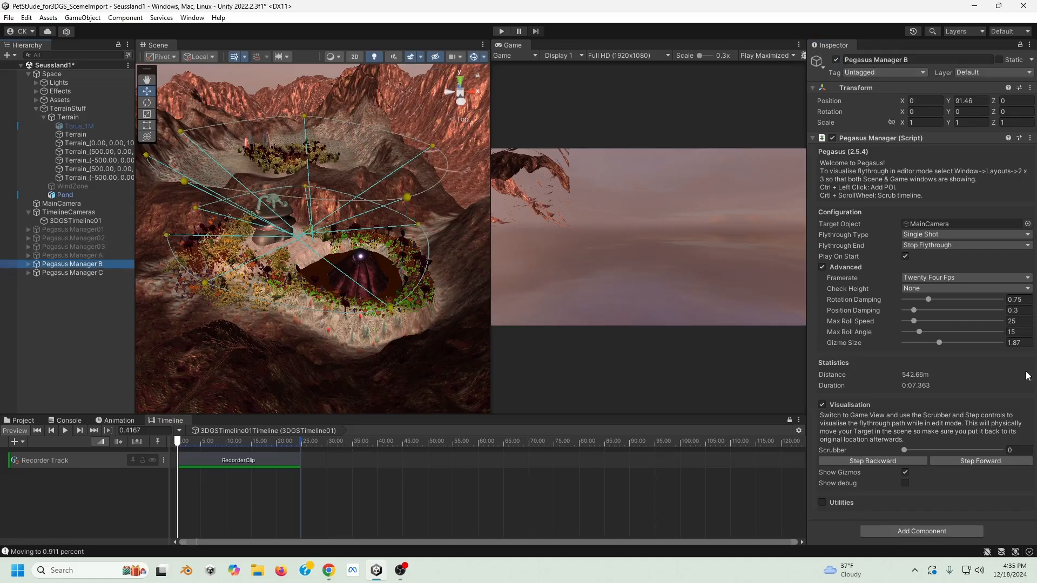
{"action": "left_click_drag", "start_coordinate": [903, 451], "coordinate": [614, 465]}
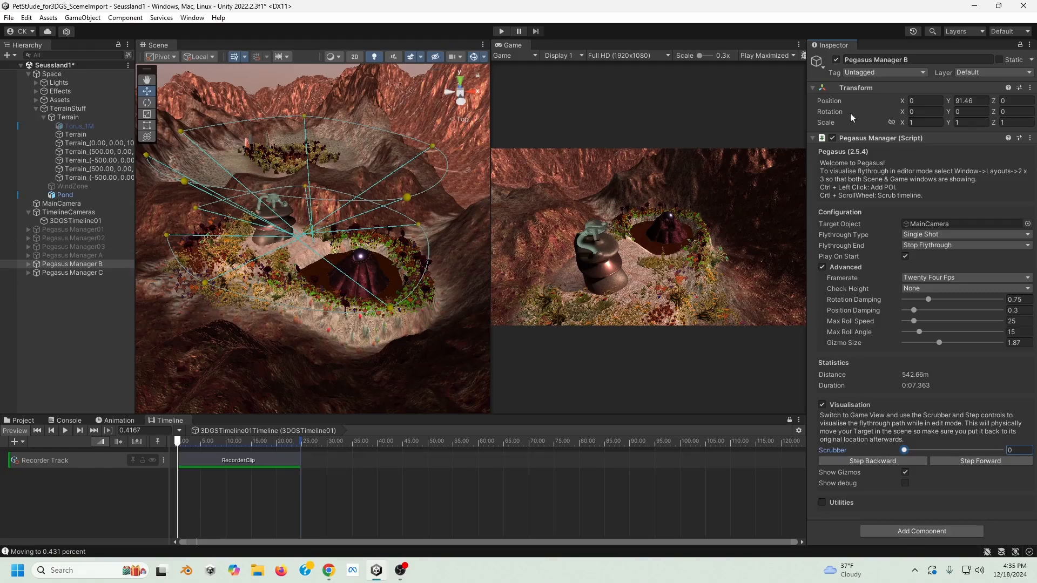
Deactivate Pegasus Manager B and lower Pegasus Manager C's whole flythrough path by setting its Y position to 17.3.
{"action": "left_click", "coordinate": [836, 60]}
{"action": "left_click", "coordinate": [78, 273]}
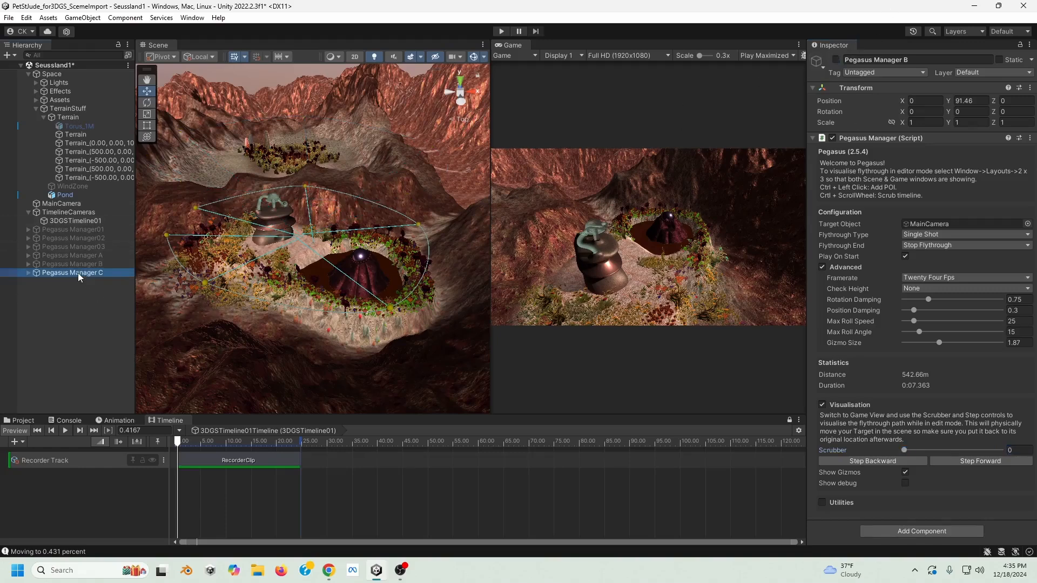
{"action": "left_click", "coordinate": [968, 100]}
{"action": "type", "text": "24"}
{"action": "left_click_drag", "start_coordinate": [938, 106], "coordinate": [906, 105]}
{"action": "left_click_drag", "start_coordinate": [372, 294], "coordinate": [336, 274], "text": "alt"}
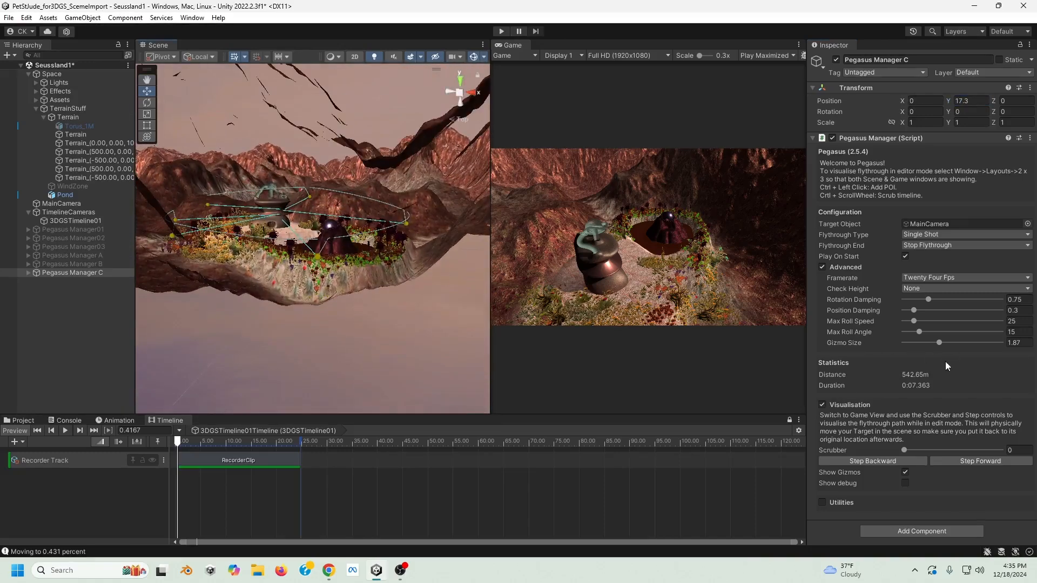
Preview Pegasus Manager C's low flythrough by scrubbing along its path and back to the start.
{"action": "left_click", "coordinate": [27, 347]}
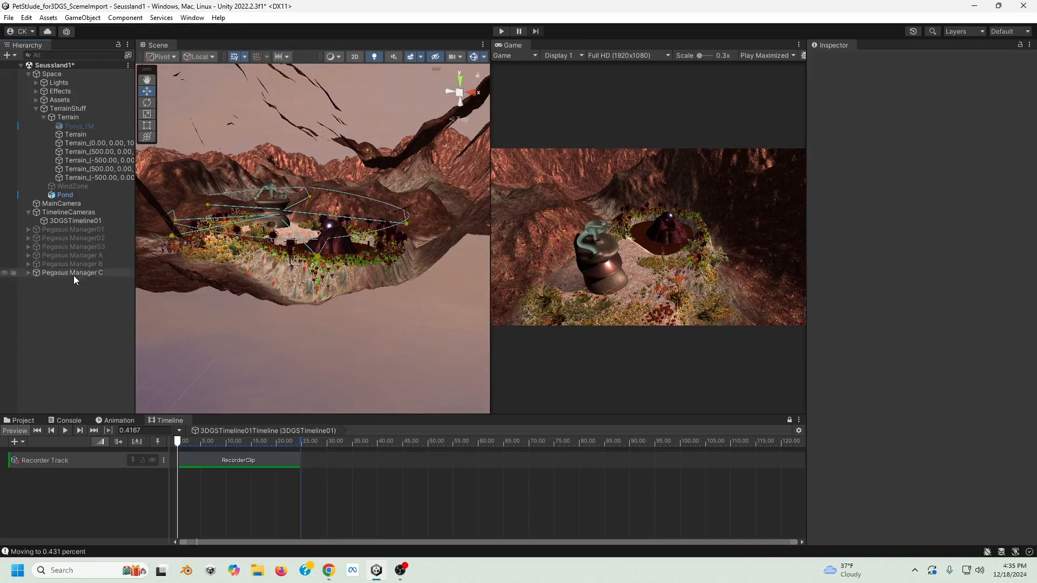
{"action": "left_click", "coordinate": [76, 273]}
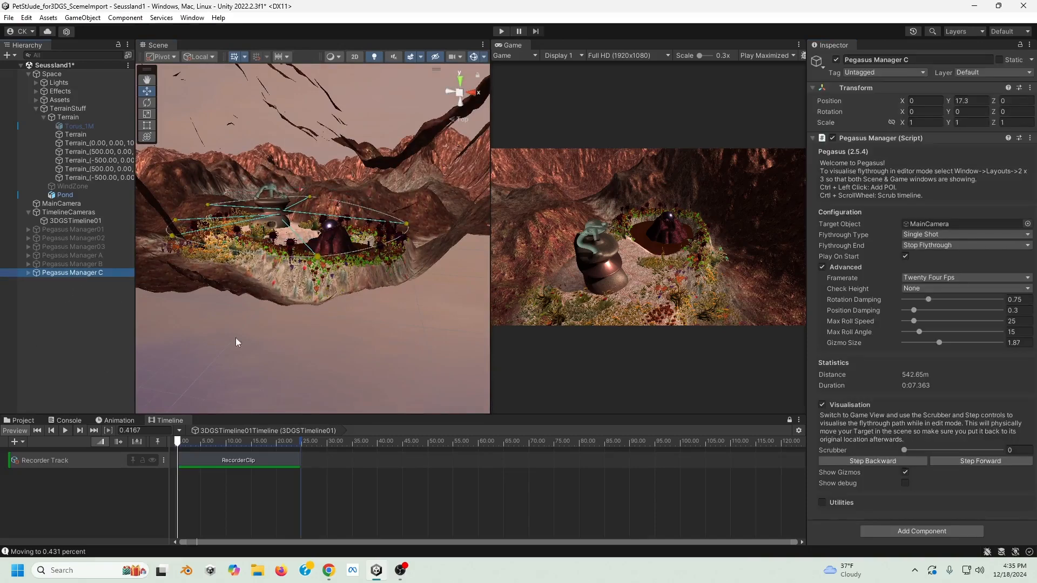
{"action": "left_click", "coordinate": [905, 450]}
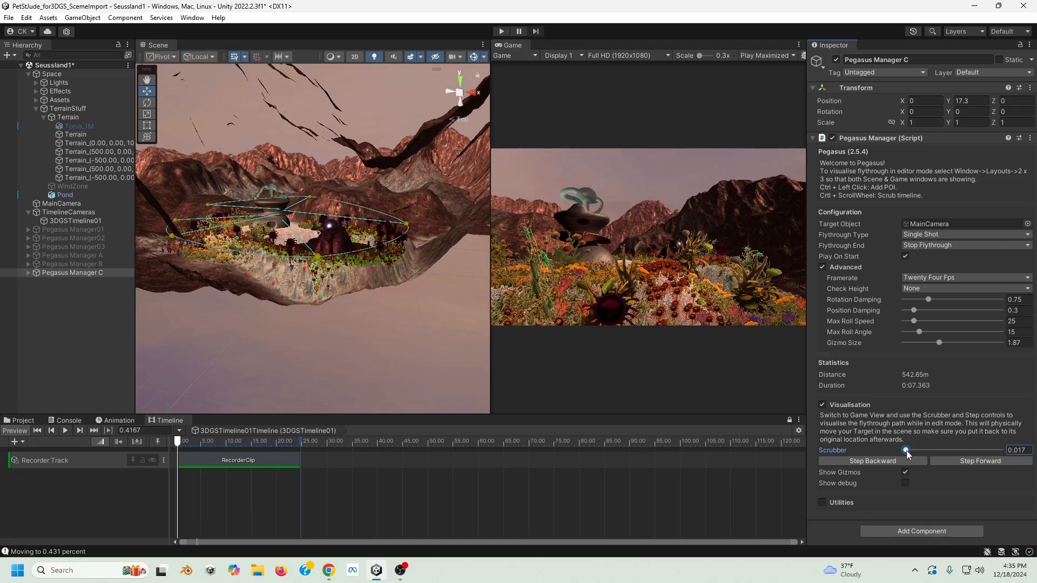
{"action": "left_click_drag", "start_coordinate": [907, 455], "coordinate": [866, 487]}
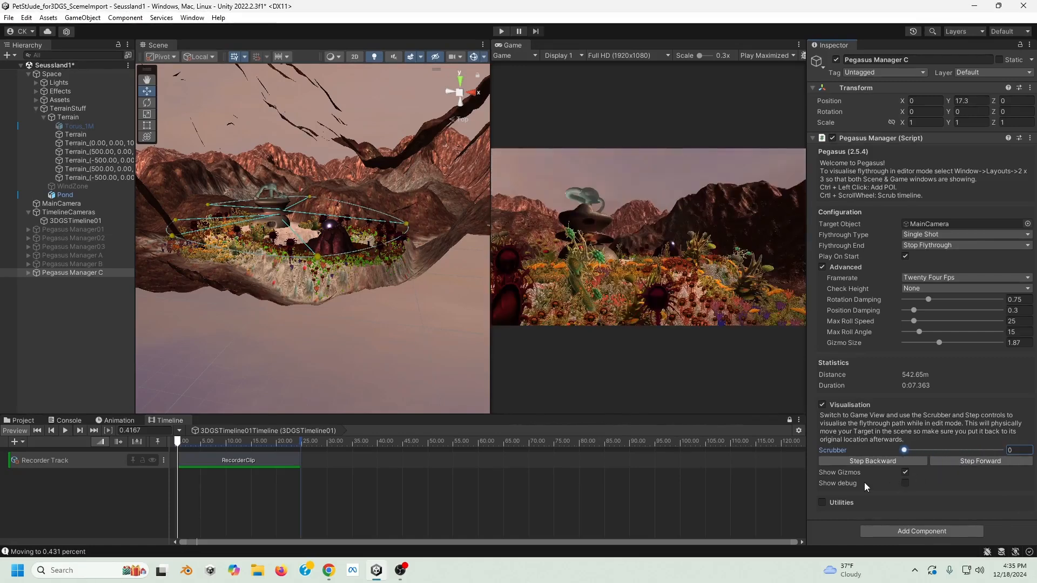
Raise the look-at targets of POI 0 through POI 5 in Pegasus Manager C toward the upper part of the tower.
{"action": "left_click", "coordinate": [28, 273]}
{"action": "left_click", "coordinate": [63, 281]}
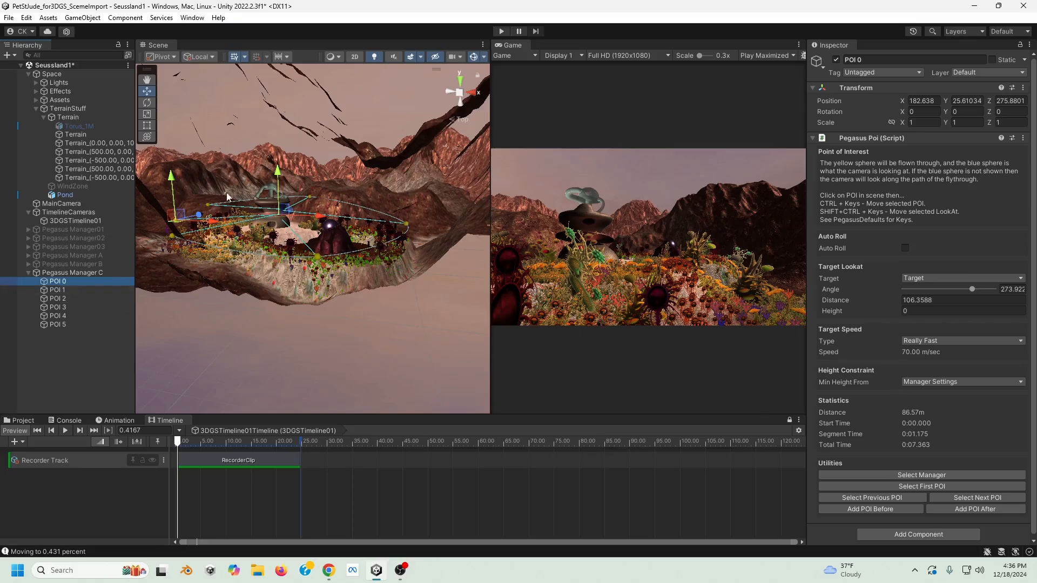
{"action": "left_click_drag", "start_coordinate": [278, 176], "coordinate": [285, 155]}
{"action": "left_click", "coordinate": [59, 290]}
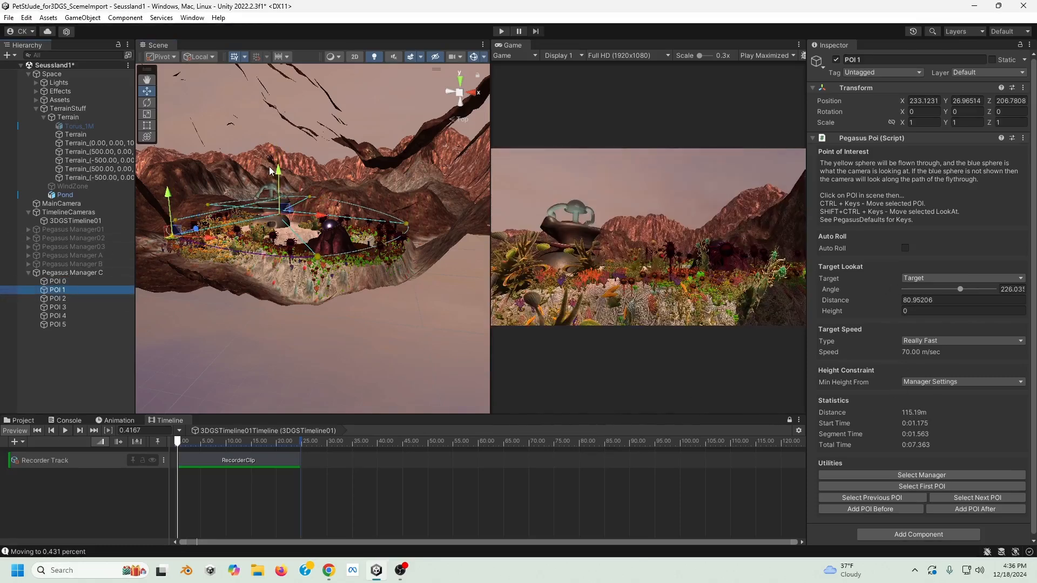
{"action": "left_click", "coordinate": [75, 300]}
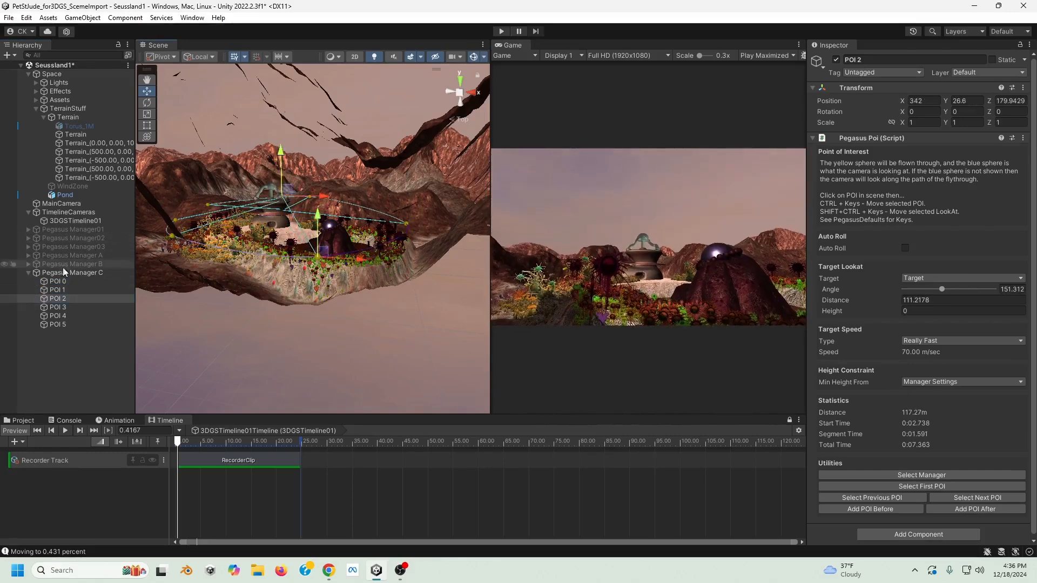
{"action": "left_click", "coordinate": [58, 307]}
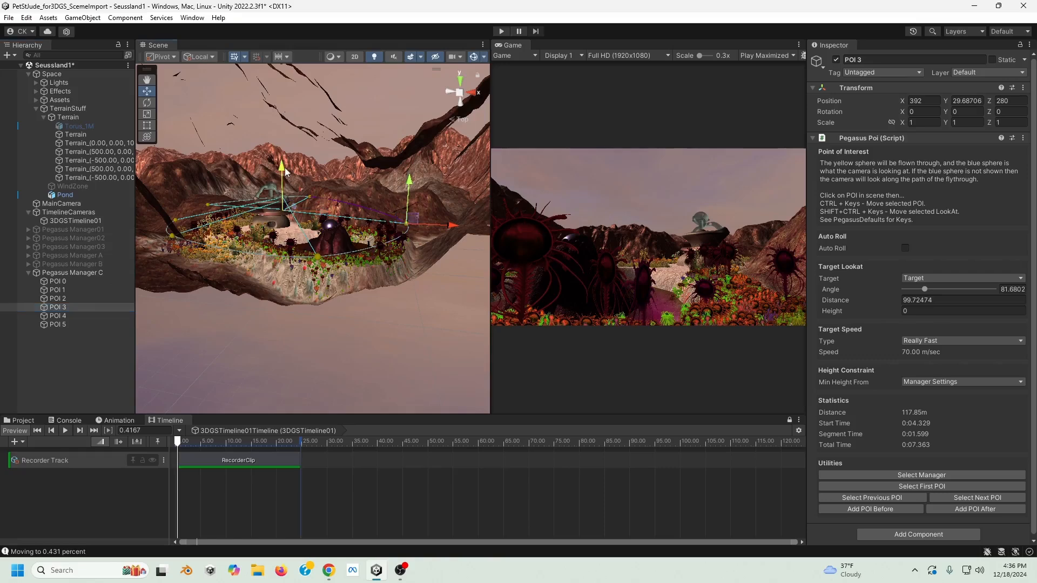
{"action": "left_click", "coordinate": [59, 315]}
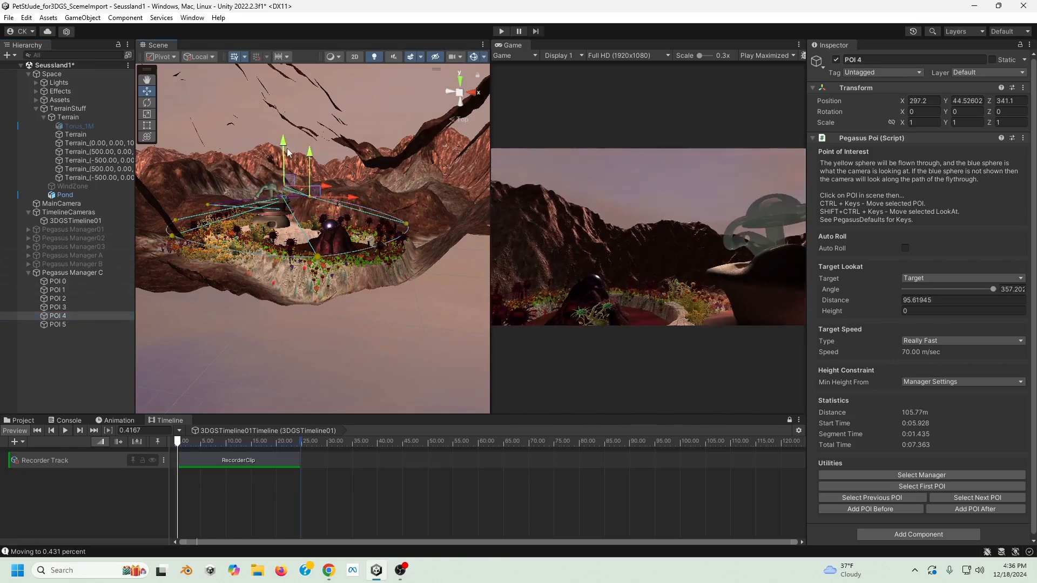
{"action": "left_click", "coordinate": [87, 323]}
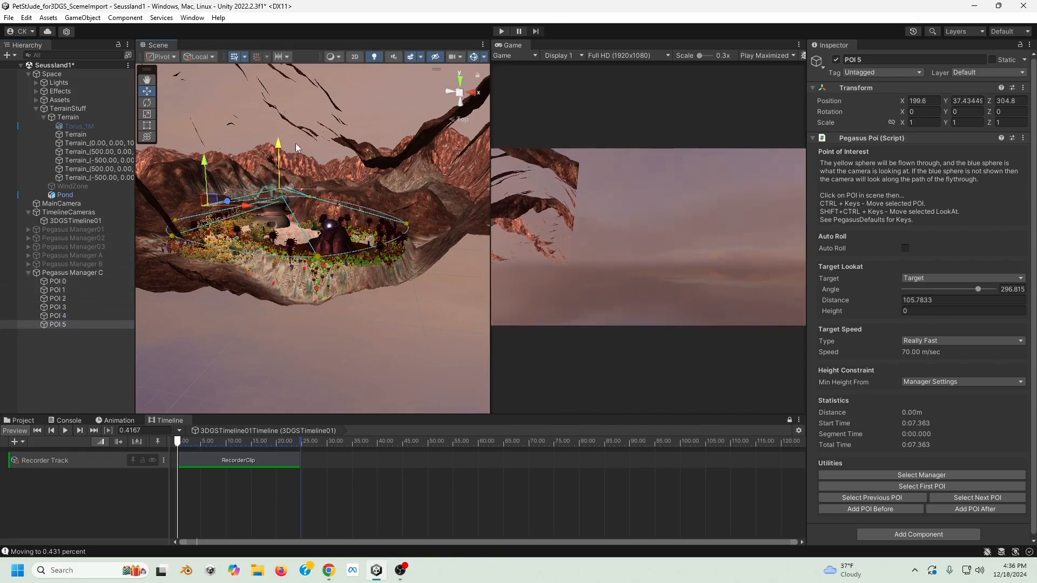
{"action": "left_click", "coordinate": [29, 273]}
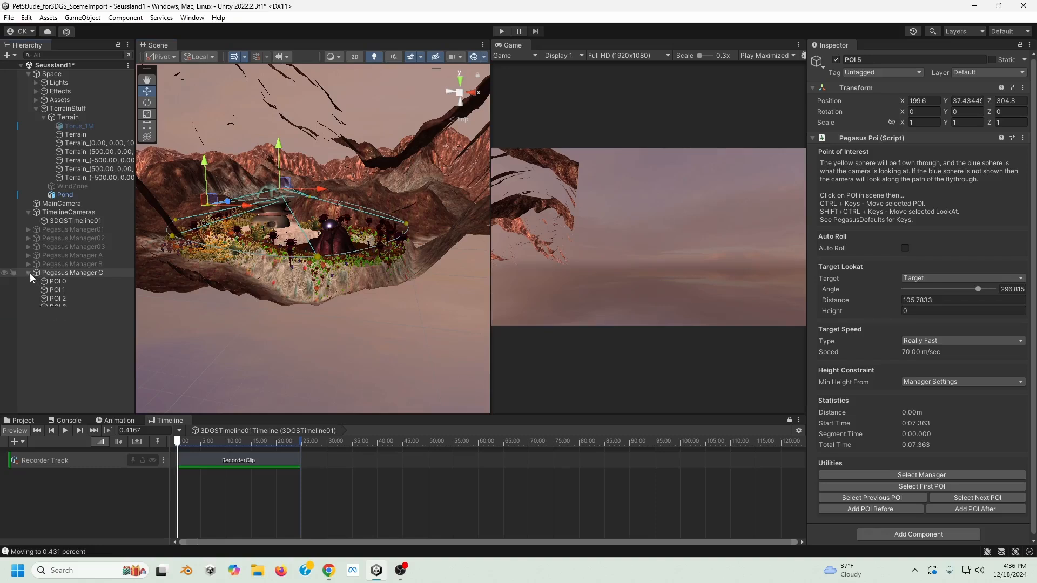
Reactivate Pegasus Manager A and Pegasus Manager B together.
{"action": "left_click", "coordinate": [63, 254]}
{"action": "left_click", "coordinate": [66, 264], "text": "shift"}
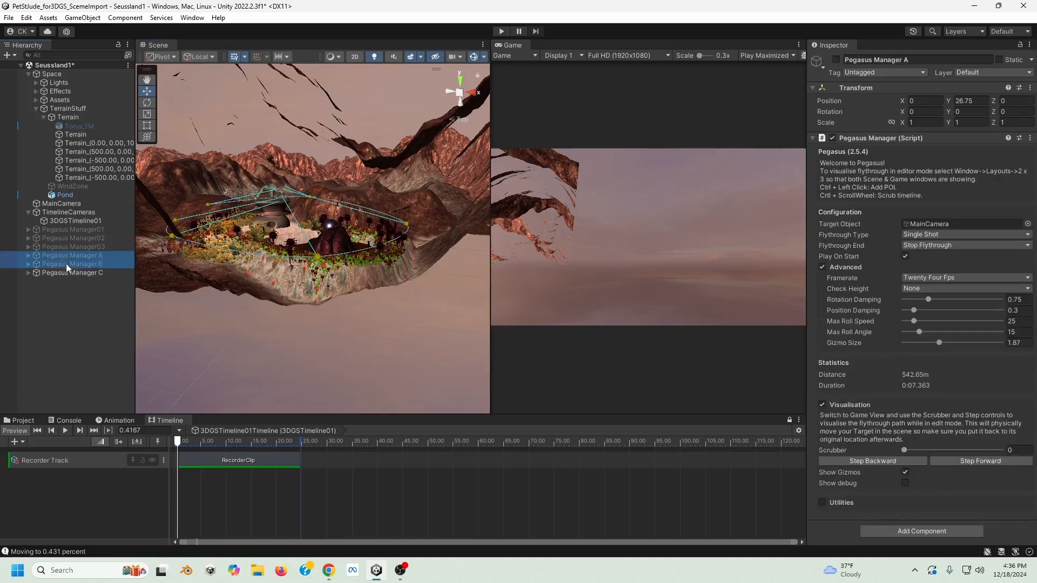
{"action": "left_click", "coordinate": [836, 60]}
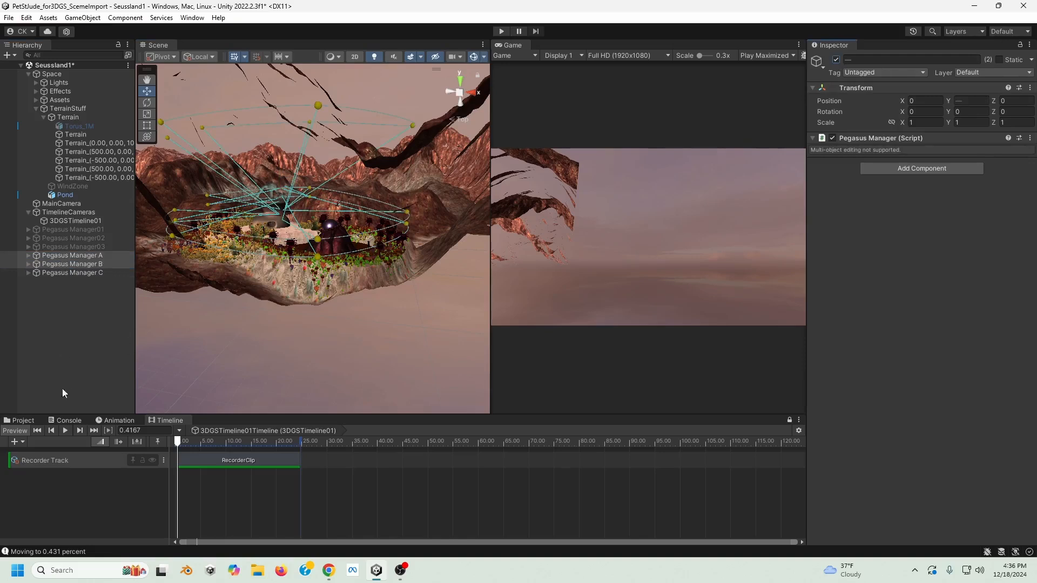
{"action": "left_click", "coordinate": [96, 296]}
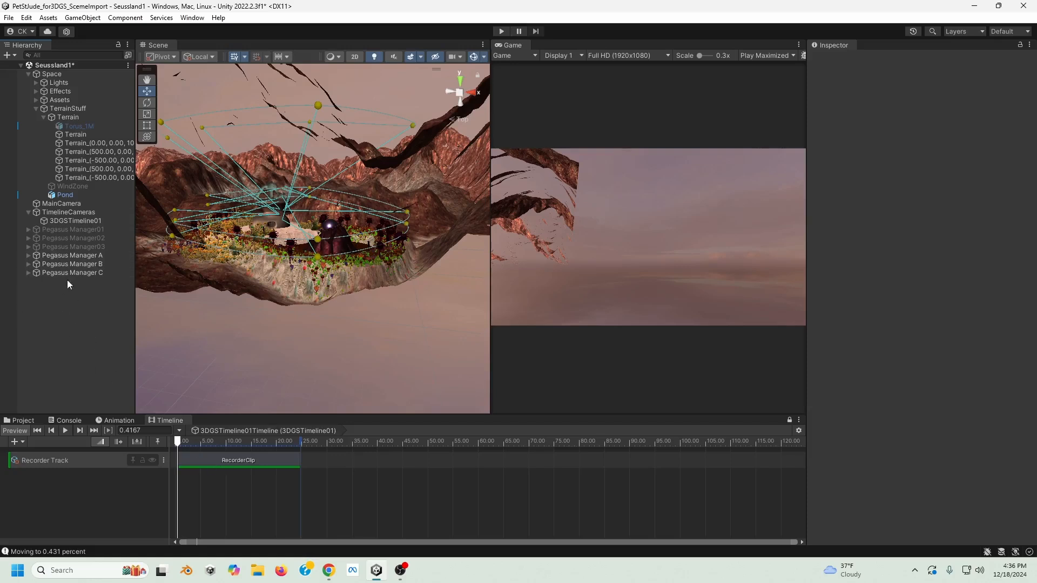
Try the Looped flythrough type on Pegasus Manager A and switch it back to Single Shot.
{"action": "left_click", "coordinate": [73, 255]}
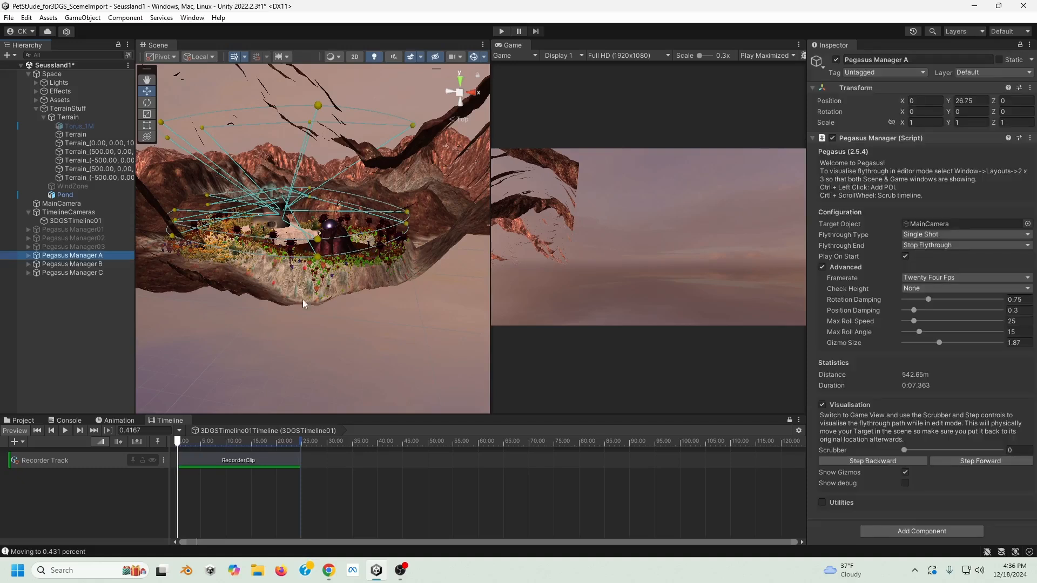
{"action": "left_click", "coordinate": [921, 240]}
{"action": "left_click", "coordinate": [926, 252]}
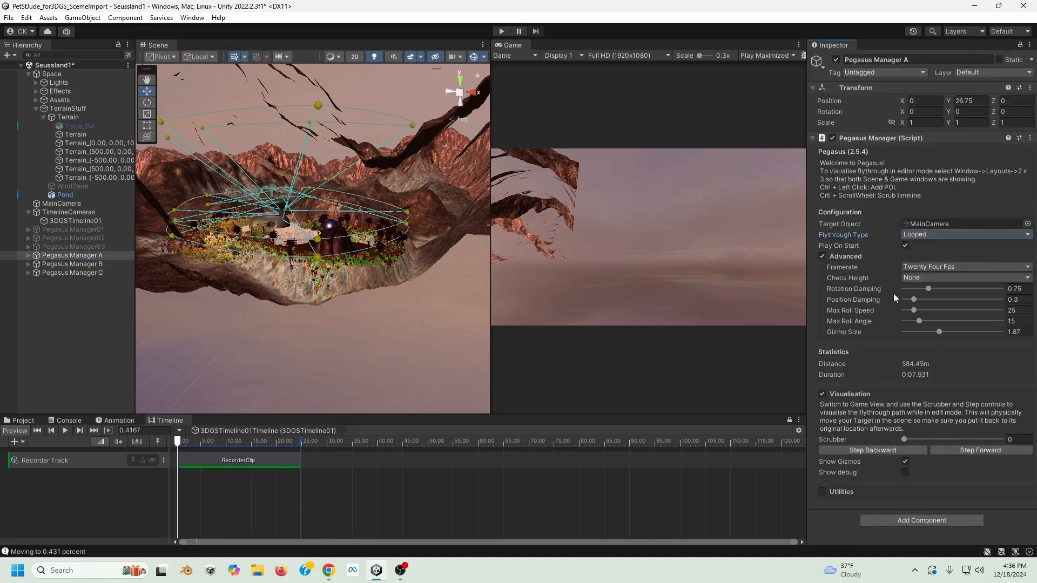
{"action": "left_click", "coordinate": [937, 236]}
{"action": "left_click", "coordinate": [933, 247]}
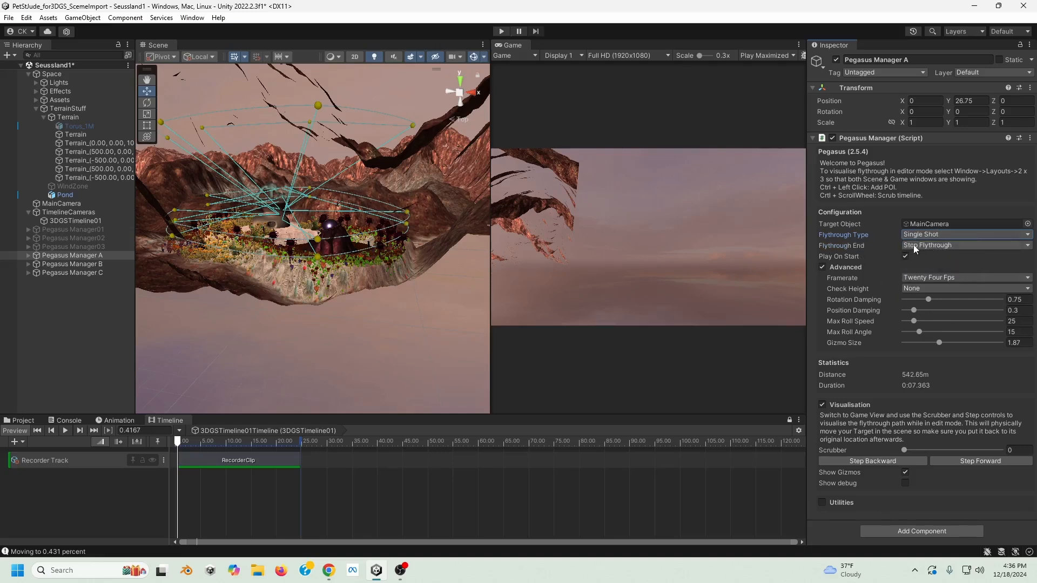
Set Pegasus Manager A's Flythrough End to Play Next Pegasus and assign Pegasus Manager B as its Next Pegasus.
{"action": "left_click_drag", "start_coordinate": [85, 264], "coordinate": [924, 247]}
{"action": "left_click", "coordinate": [928, 248]}
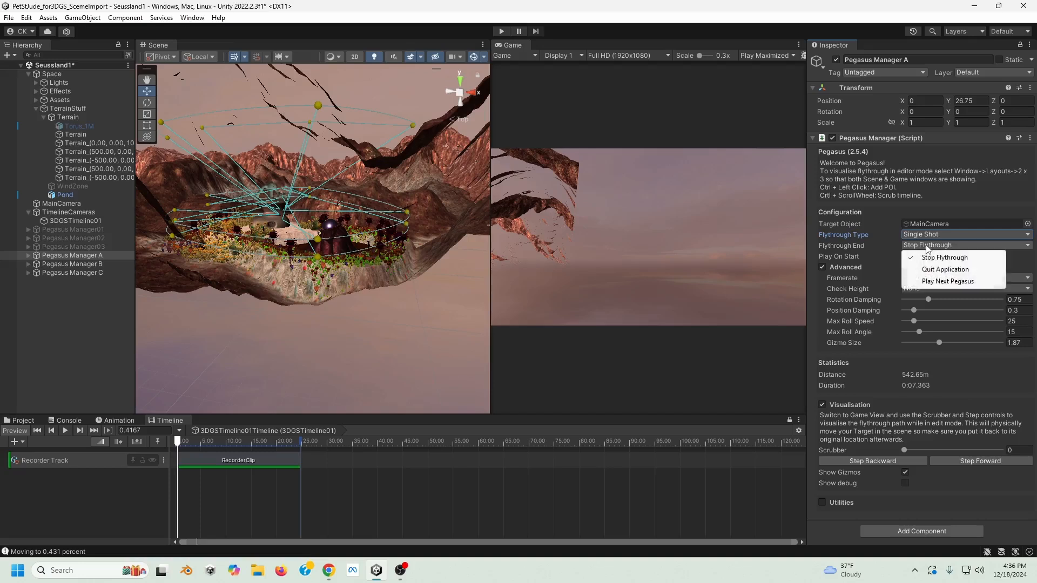
{"action": "left_click", "coordinate": [939, 283]}
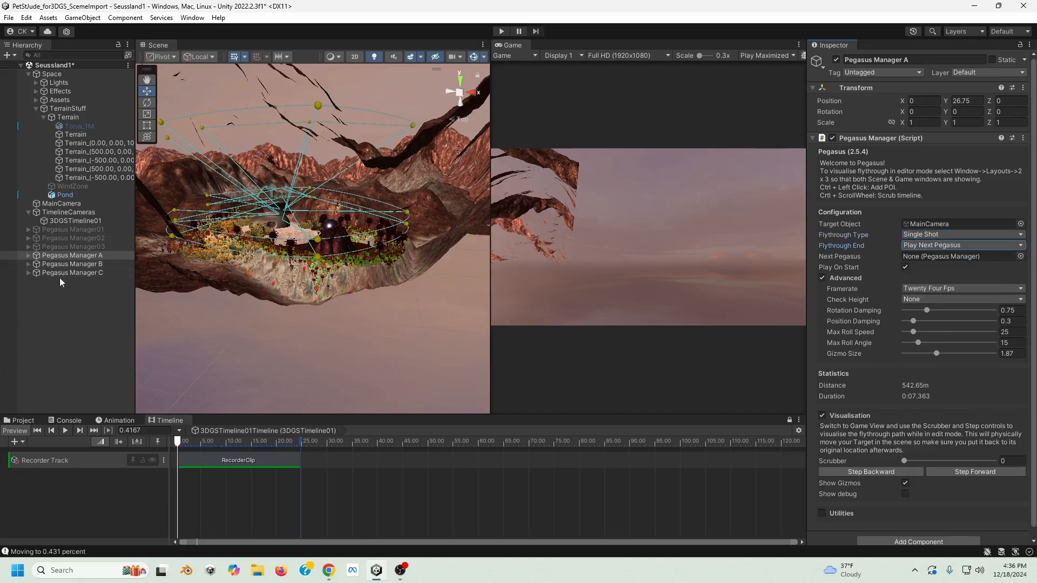
{"action": "left_click_drag", "start_coordinate": [81, 264], "coordinate": [962, 258]}
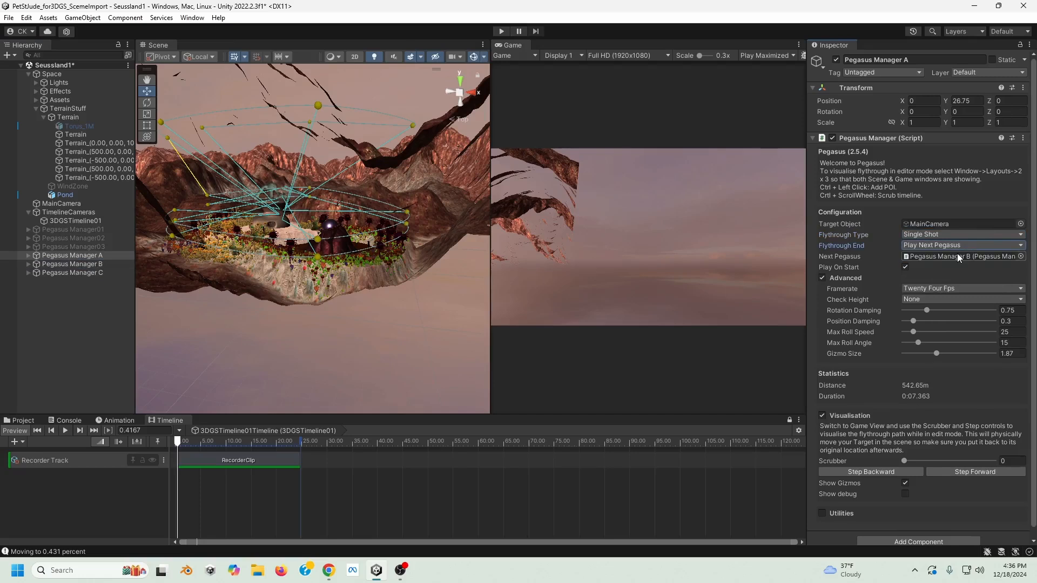
Set Pegasus Manager B to Play Next Pegasus with Pegasus Manager C as the next one, and turn off its Play On Start.
{"action": "left_click", "coordinate": [91, 264]}
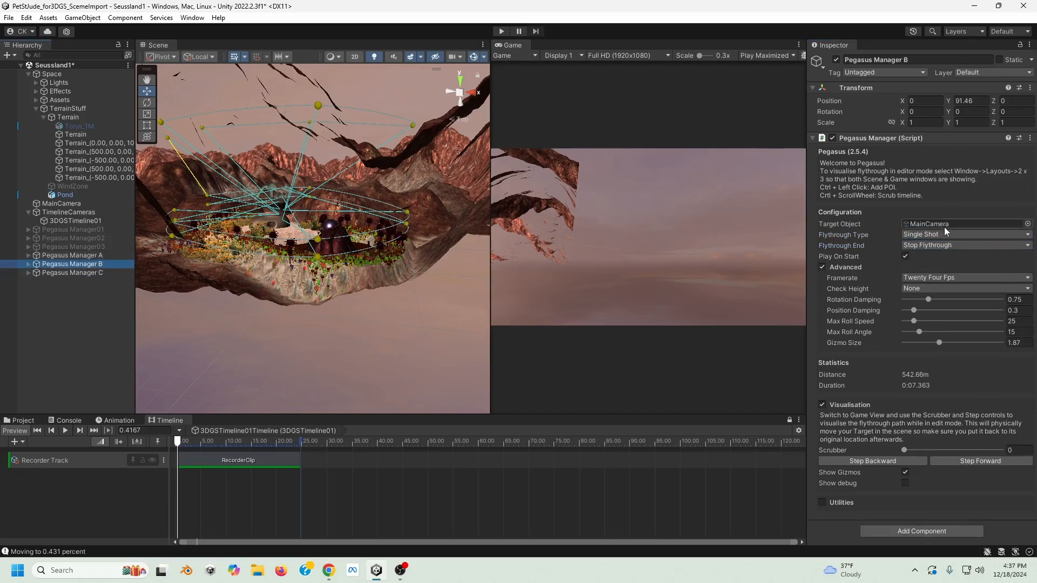
{"action": "left_click", "coordinate": [931, 246]}
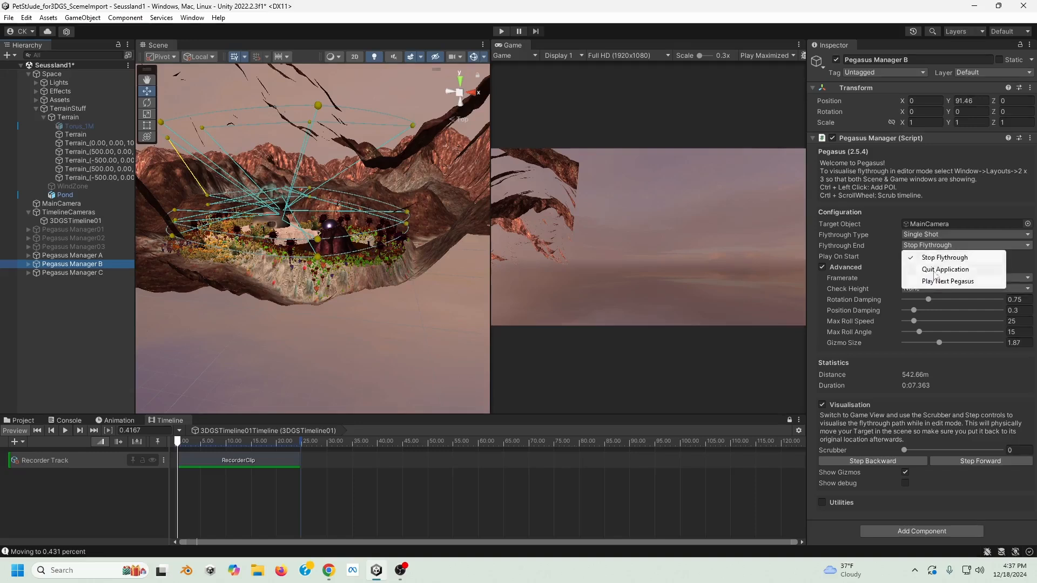
{"action": "left_click", "coordinate": [944, 281]}
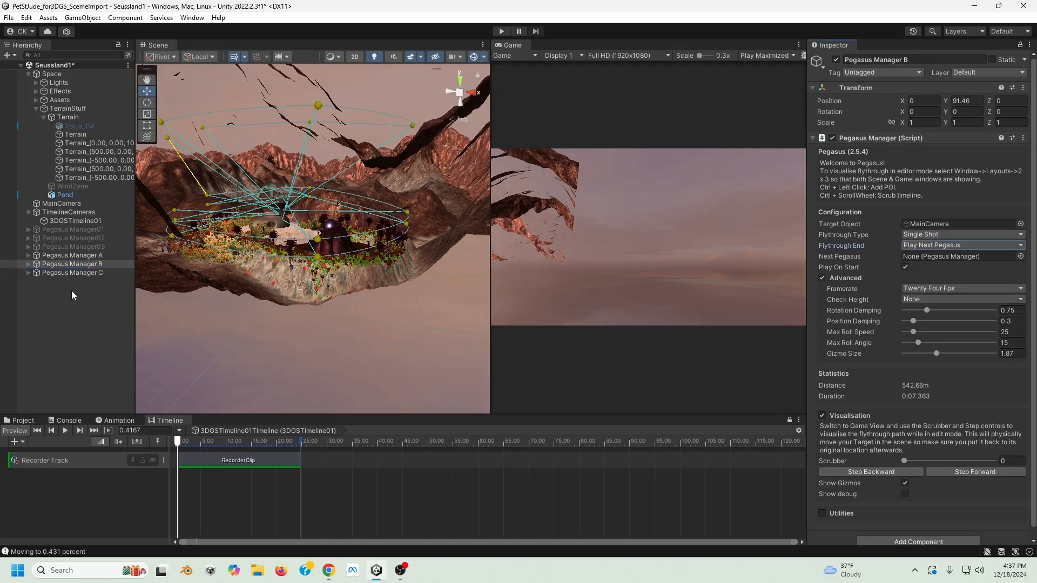
{"action": "left_click", "coordinate": [68, 274]}
{"action": "left_click_drag", "start_coordinate": [68, 277], "coordinate": [923, 259]}
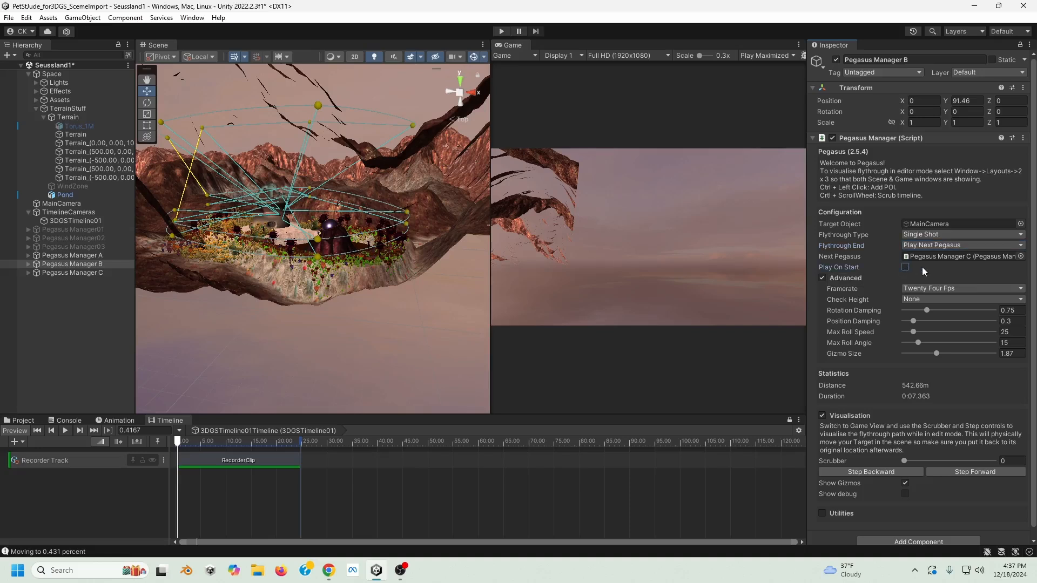
Turn off Play On Start for Pegasus Manager C and review the start settings of Pegasus Managers A and B.
{"action": "left_click", "coordinate": [80, 272]}
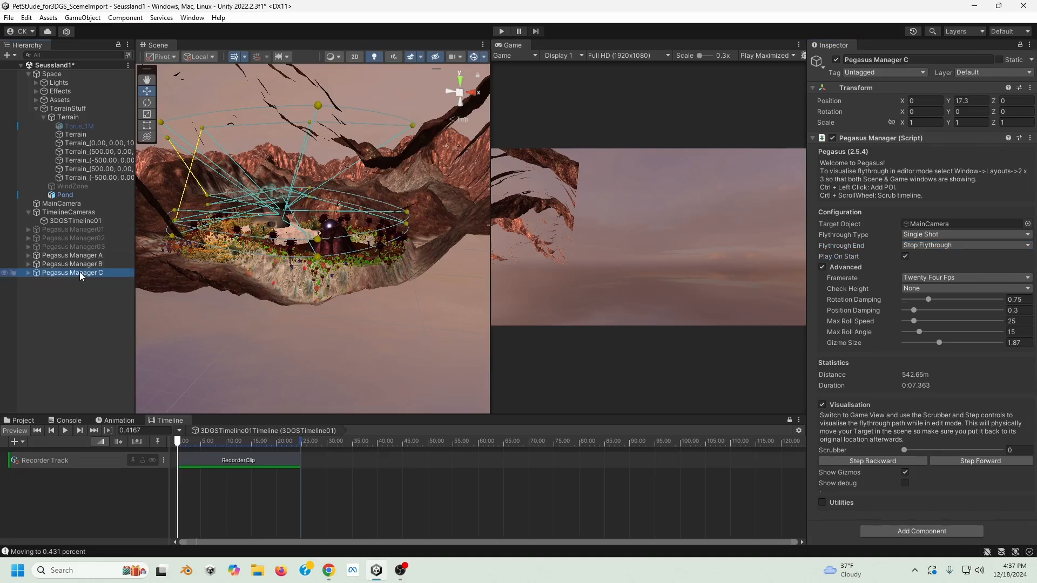
{"action": "left_click", "coordinate": [87, 262]}
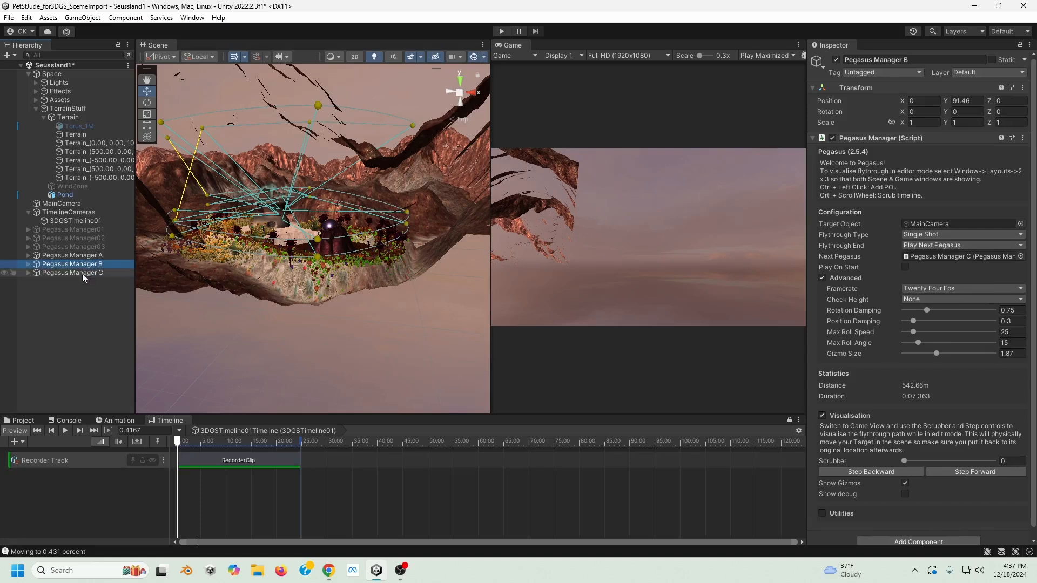
{"action": "left_click", "coordinate": [85, 272]}
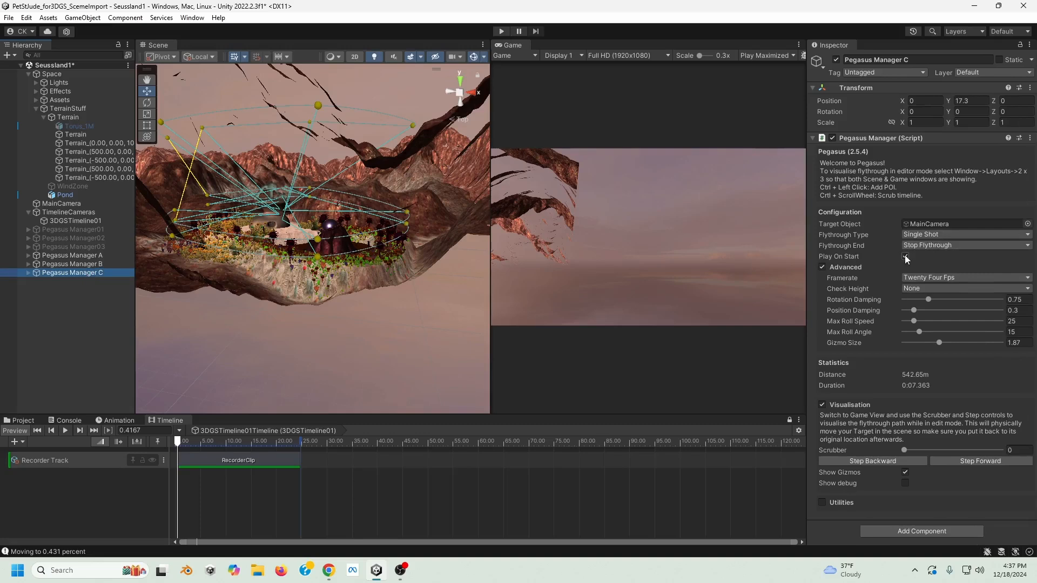
{"action": "left_click", "coordinate": [73, 256]}
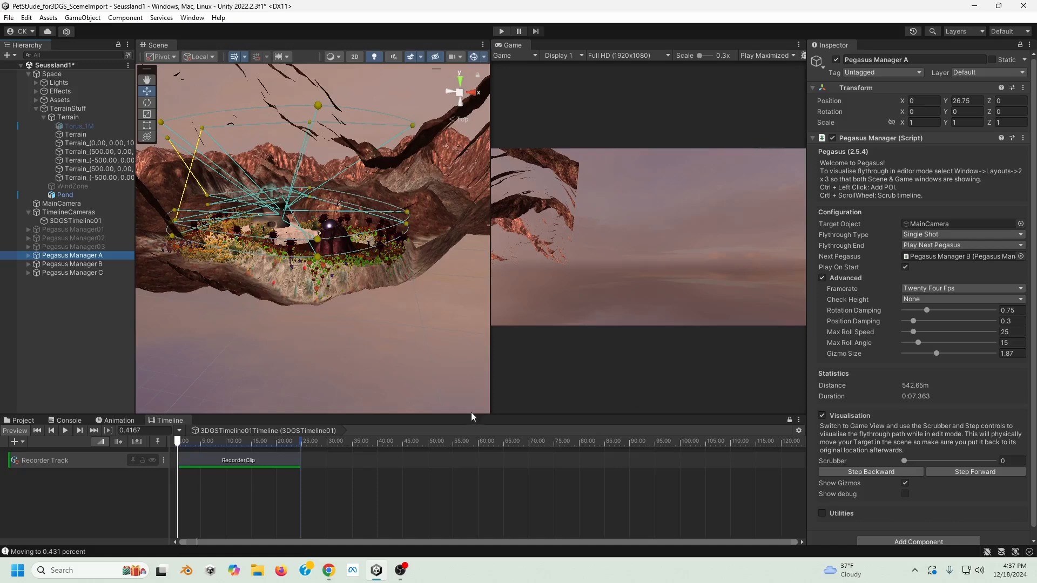
Enlarge the Timeline area and delete the existing RecorderClip and its Recorder Track from 3DGSTimeline01Timeline.
{"action": "left_click_drag", "start_coordinate": [470, 414], "coordinate": [519, 388]}
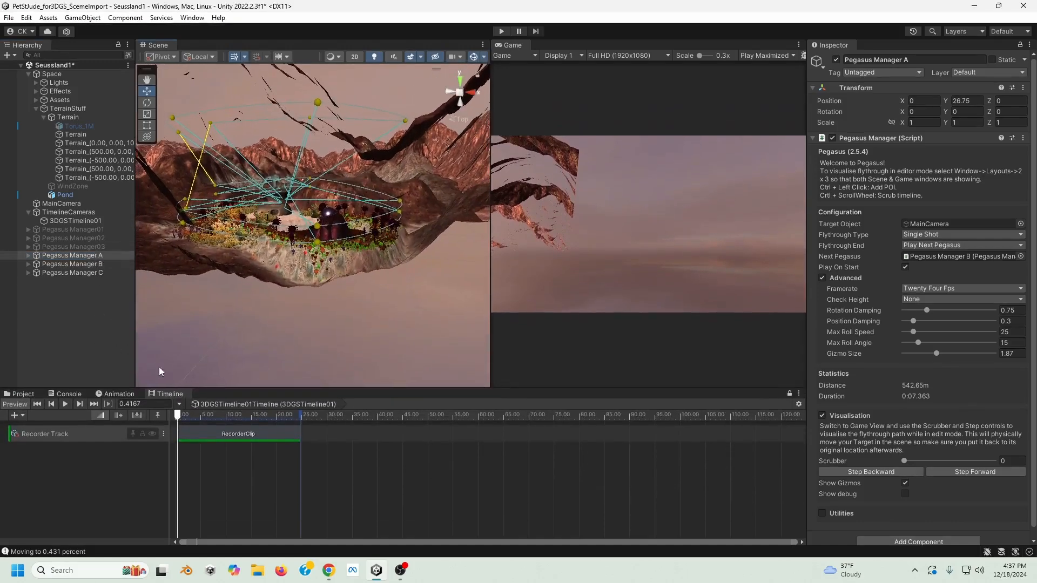
{"action": "left_click", "coordinate": [233, 433]}
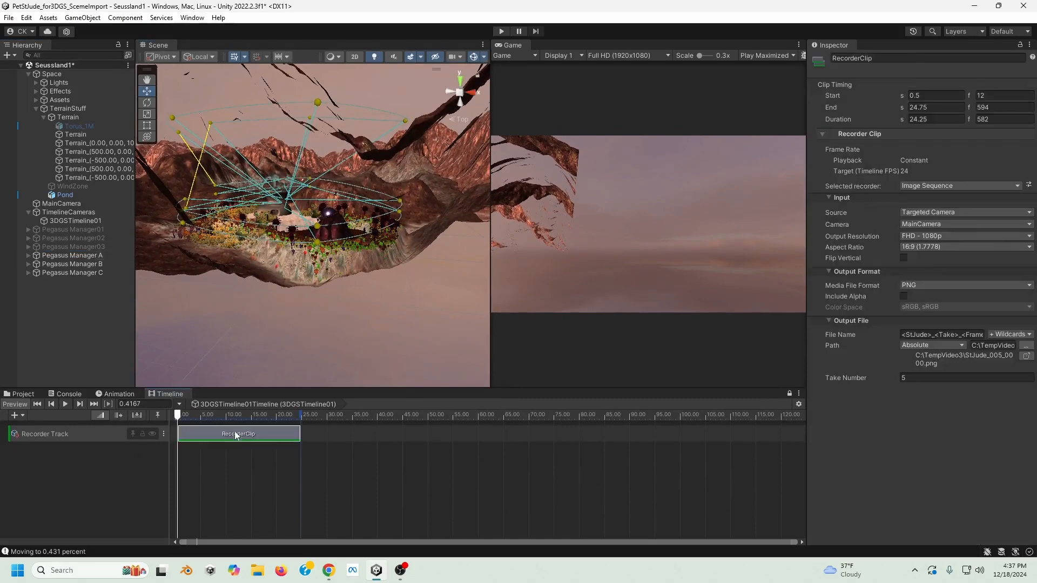
{"action": "key", "text": "Delete"}
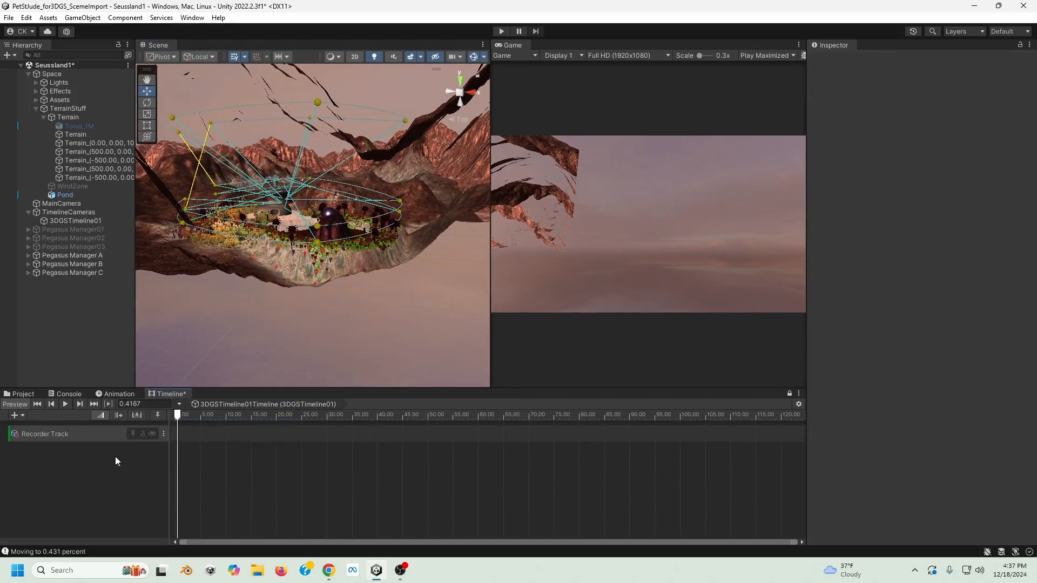
{"action": "left_click", "coordinate": [164, 433]}
{"action": "left_click", "coordinate": [204, 478]}
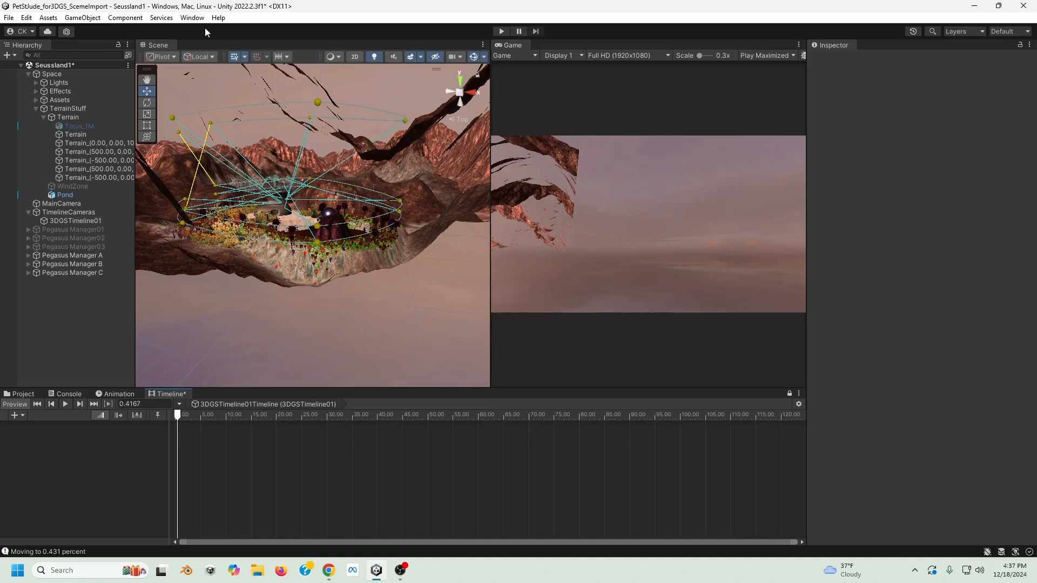
{"action": "left_click", "coordinate": [191, 18]}
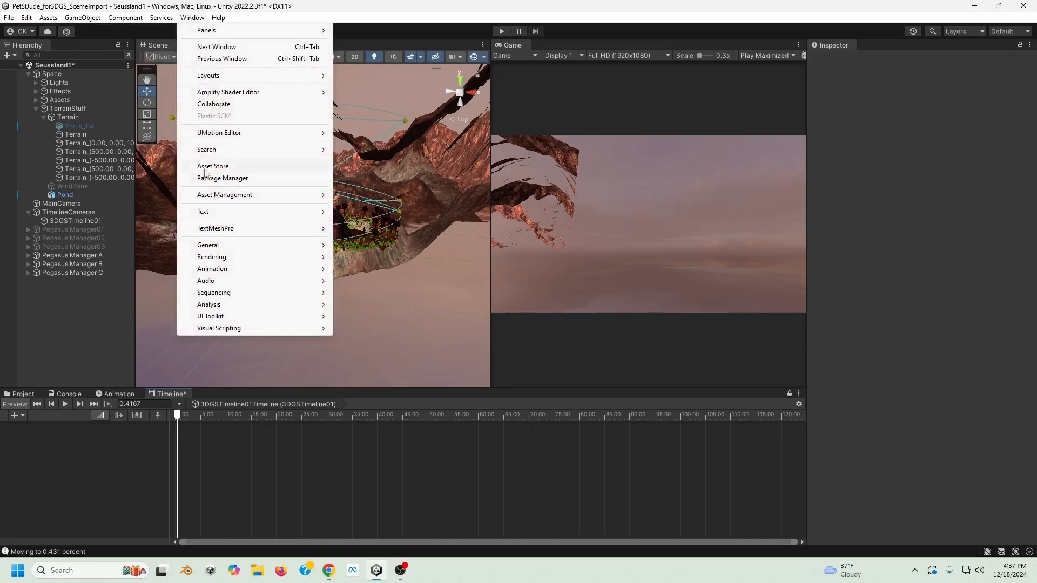
{"action": "mouse_move", "coordinate": [259, 301]}
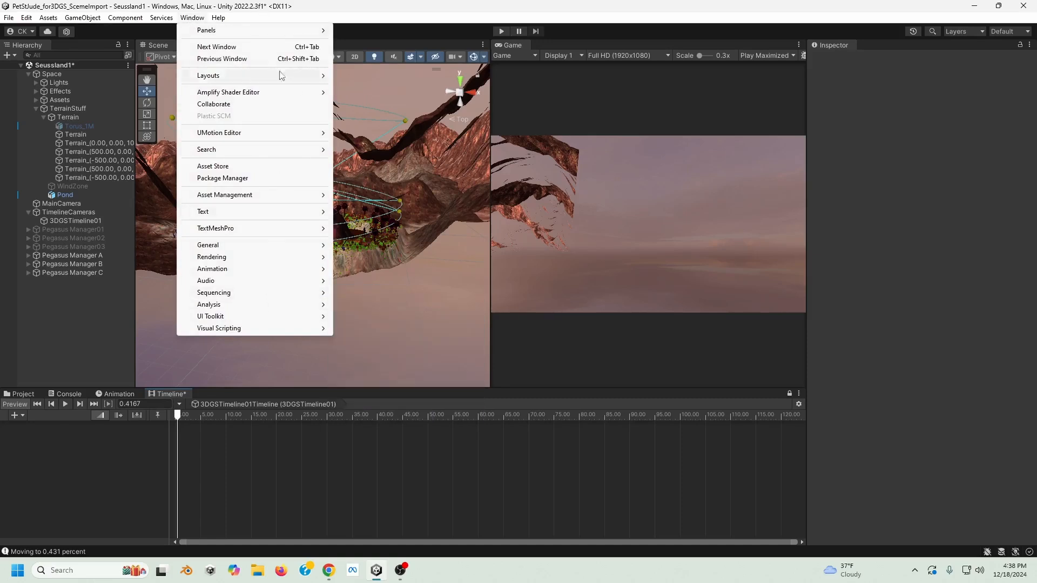
{"action": "left_click", "coordinate": [63, 479]}
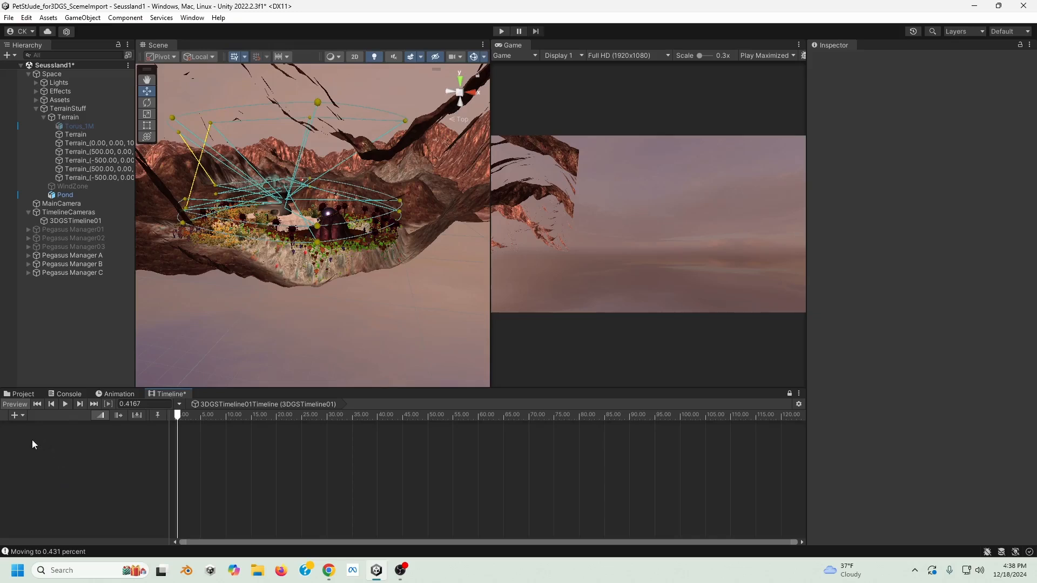
Add a new Recorder Track to 3DGSTimeline01Timeline and place a Recorder Clip on it.
{"action": "left_click", "coordinate": [21, 416]}
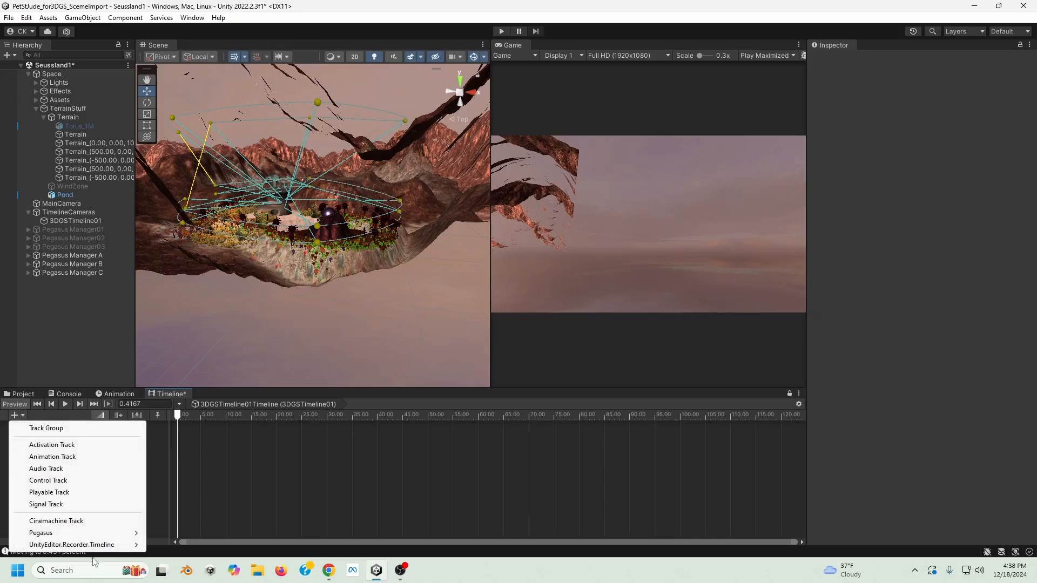
{"action": "mouse_move", "coordinate": [91, 547]}
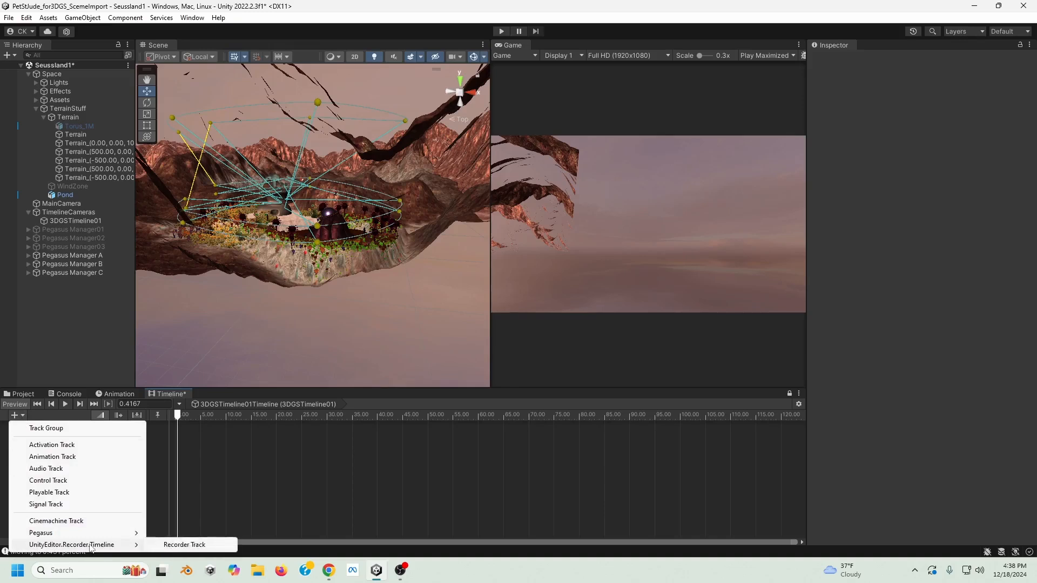
{"action": "left_click", "coordinate": [170, 545]}
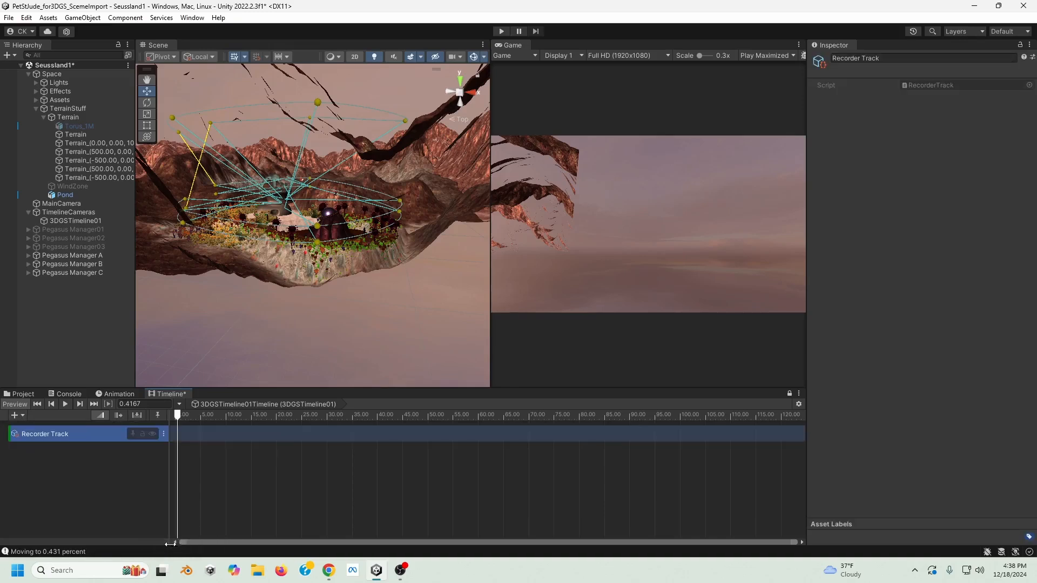
{"action": "right_click", "coordinate": [213, 435]}
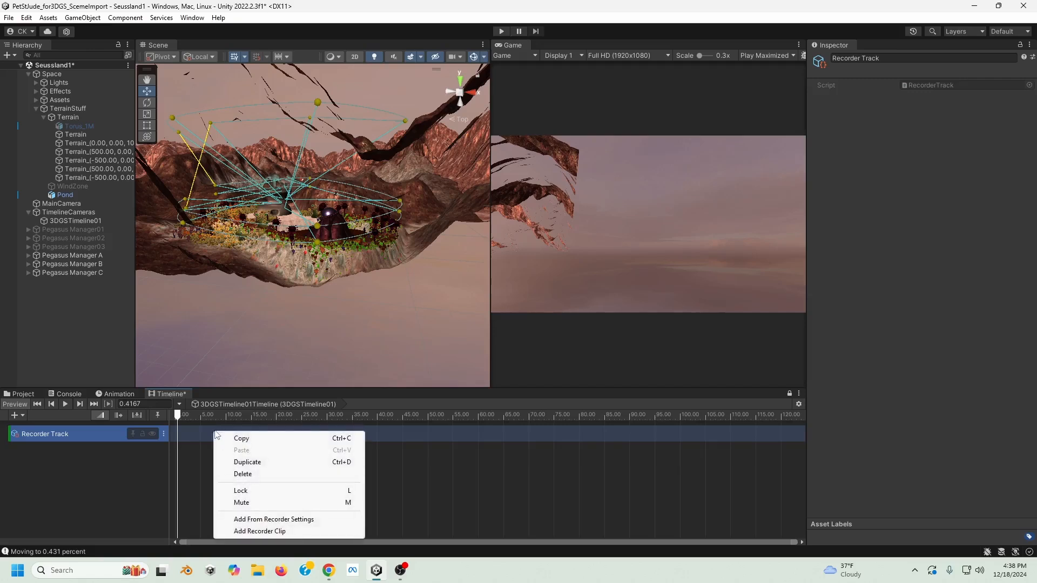
{"action": "left_click", "coordinate": [251, 532]}
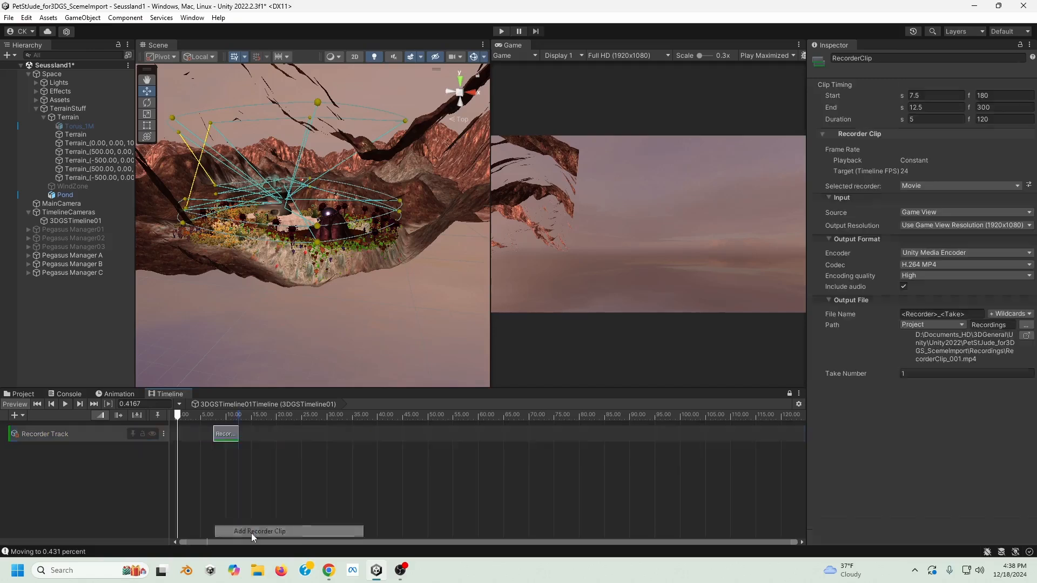
Start the Recorder Clip at about 0.42 s and extend its end to about 24.4 s, checking Pegasus Manager A's duration along the way.
{"action": "mouse_move", "coordinate": [227, 439]}
{"action": "left_mouse_down"}
{"action": "mouse_move", "coordinate": [191, 438]}
{"action": "mouse_move", "coordinate": [274, 435]}
{"action": "left_mouse_up"}
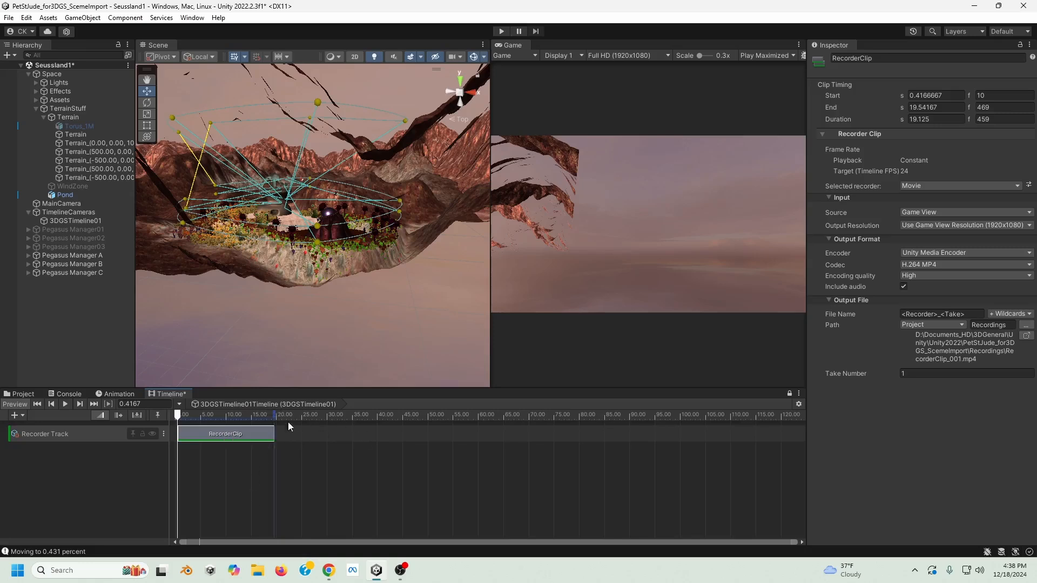
{"action": "left_click", "coordinate": [87, 255]}
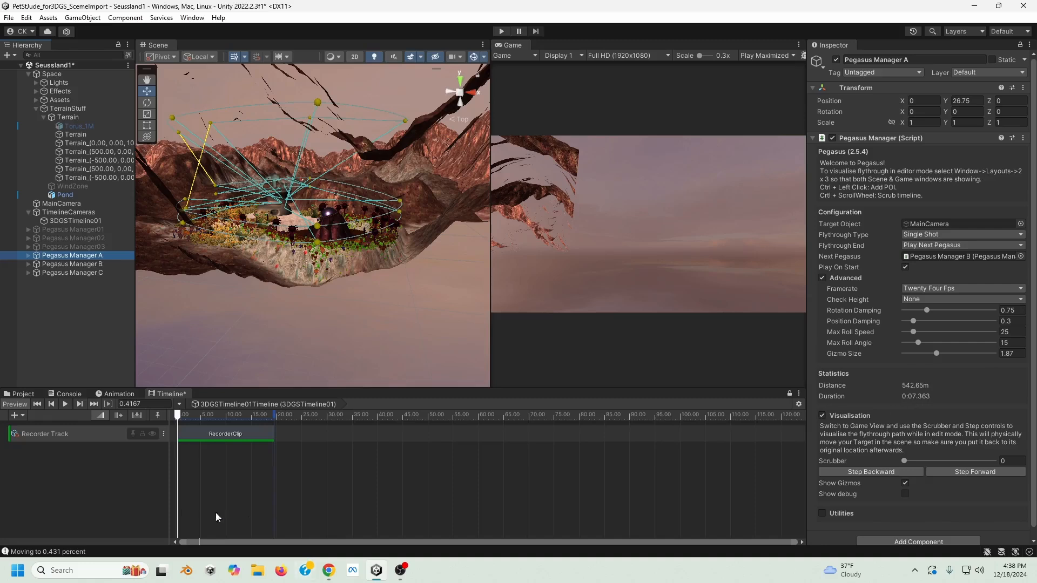
{"action": "left_click_drag", "start_coordinate": [275, 433], "coordinate": [298, 441]}
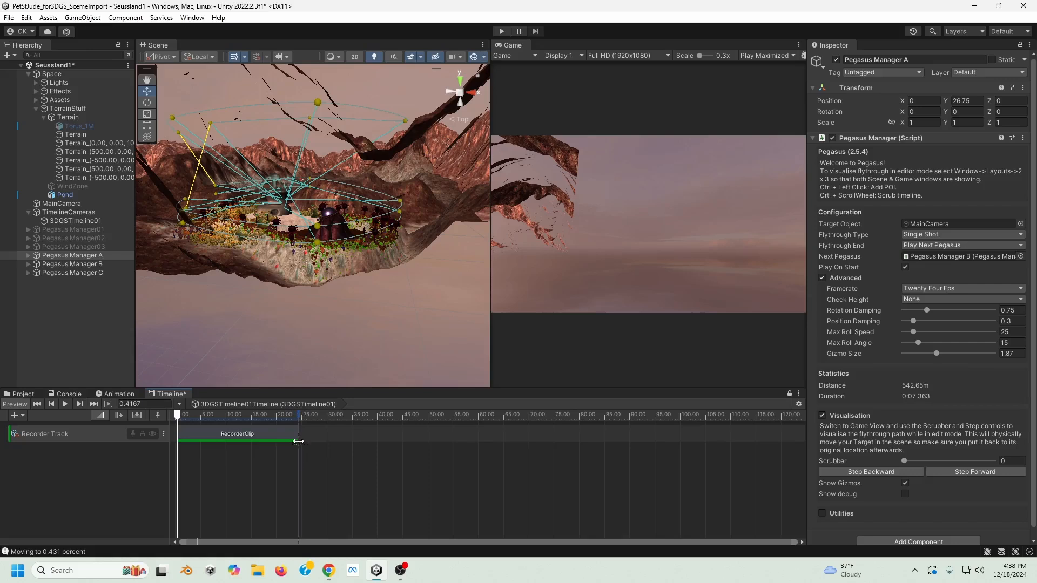
{"action": "left_click", "coordinate": [799, 404]}
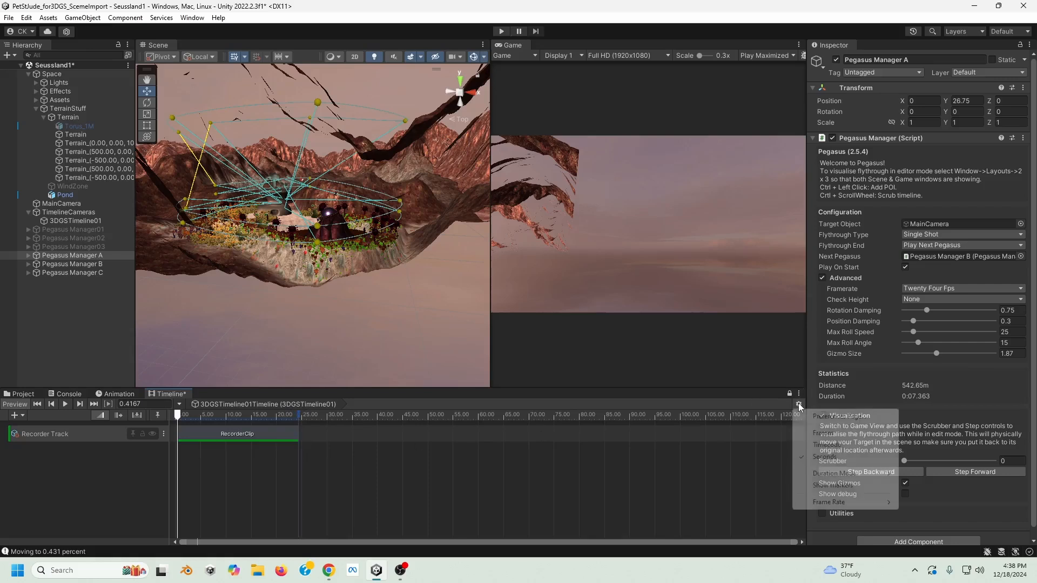
{"action": "left_click", "coordinate": [28, 517]}
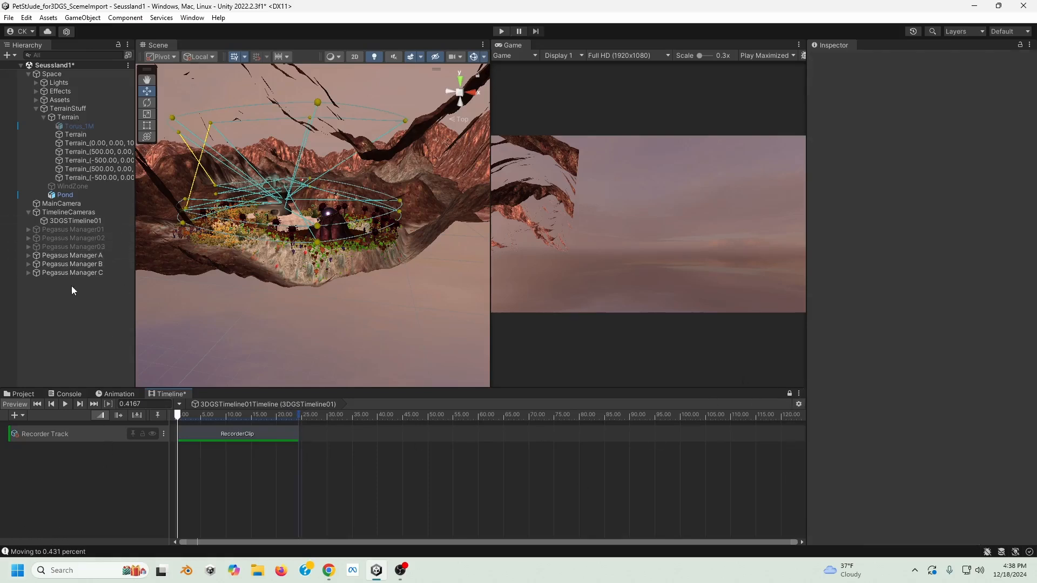
Set the Recorder Clip to the Image Sequence recorder with Targeted Camera as its source.
{"action": "left_click", "coordinate": [212, 437]}
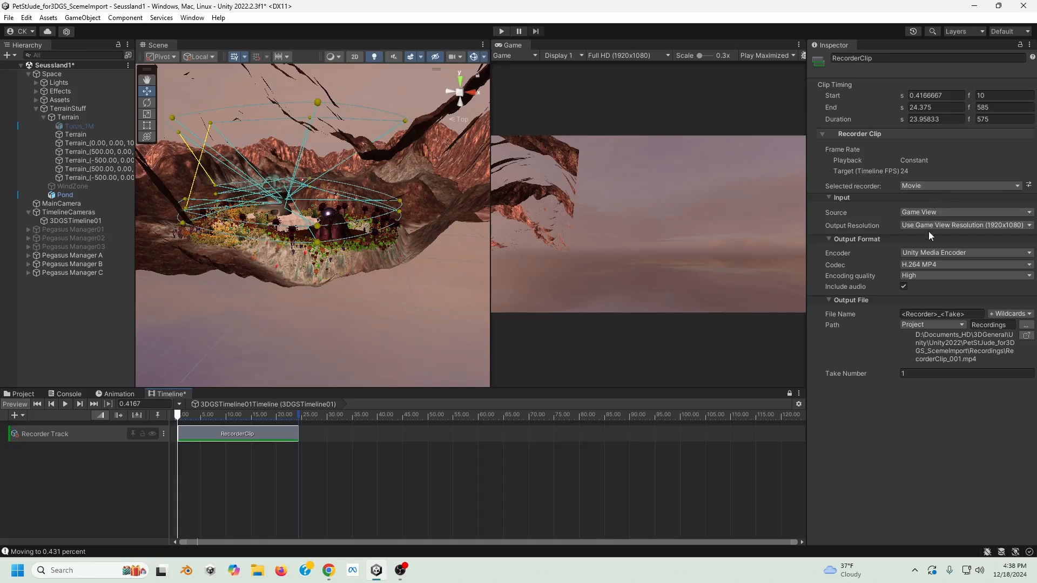
{"action": "left_click", "coordinate": [951, 252]}
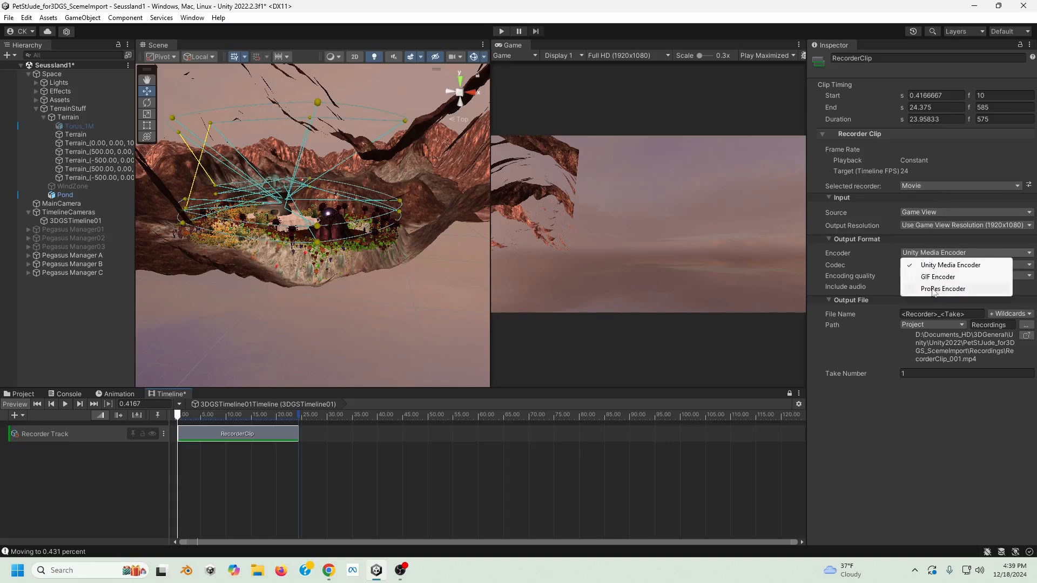
{"action": "left_click", "coordinate": [965, 161]}
{"action": "left_click", "coordinate": [950, 186]}
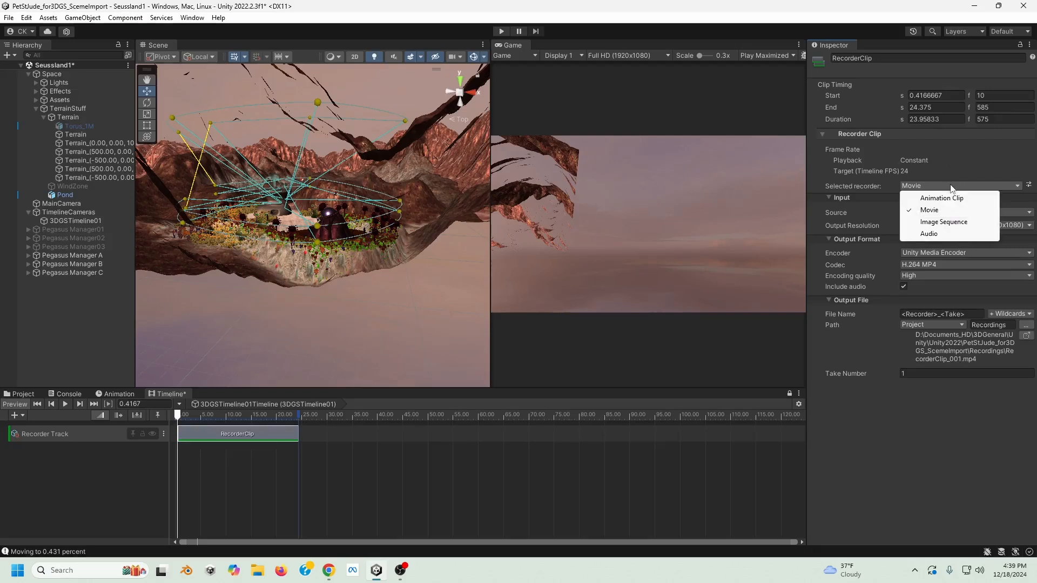
{"action": "left_click", "coordinate": [944, 222]}
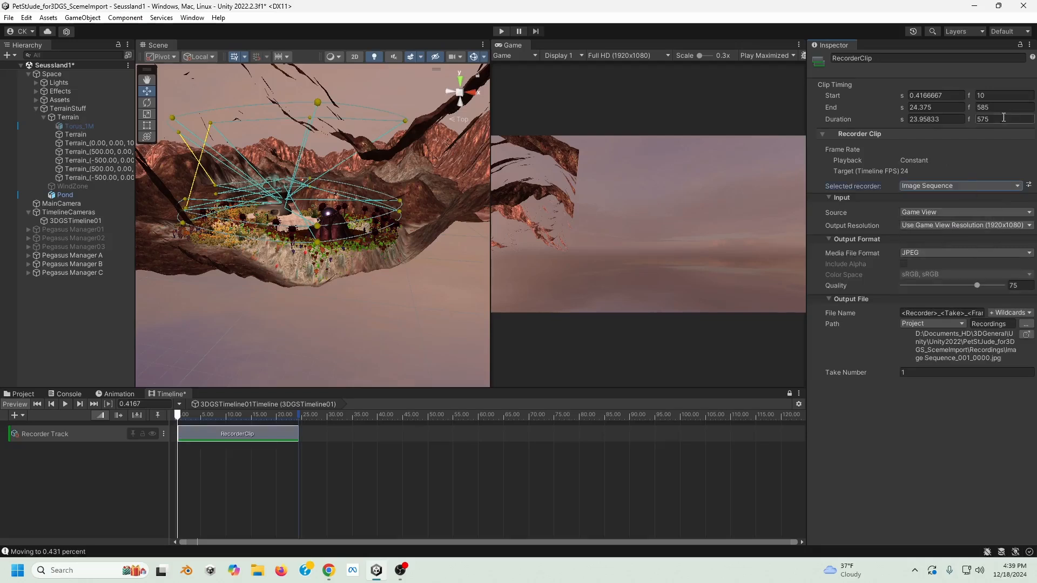
{"action": "left_click", "coordinate": [921, 212]}
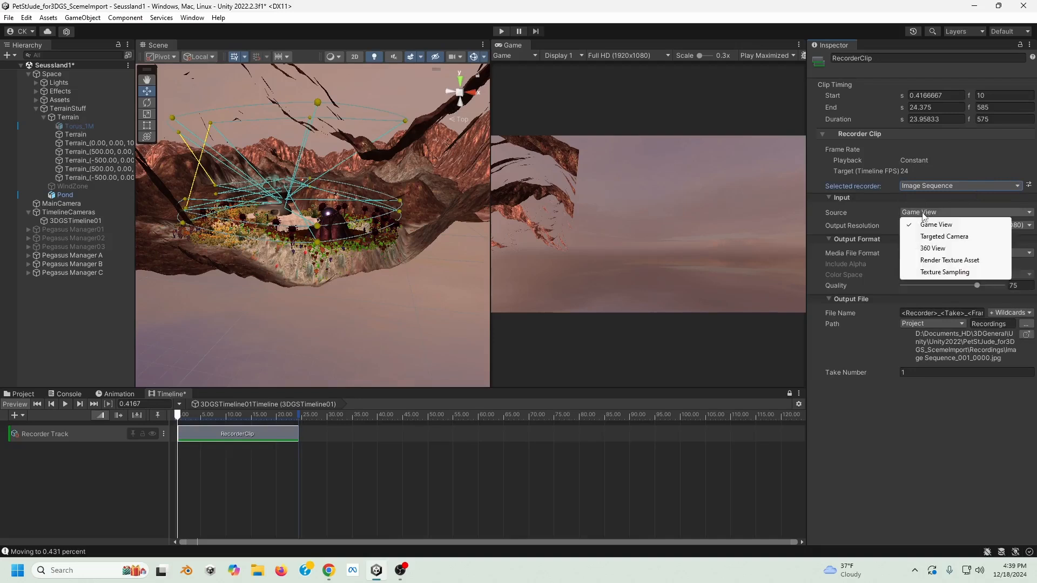
{"action": "left_click", "coordinate": [944, 237]}
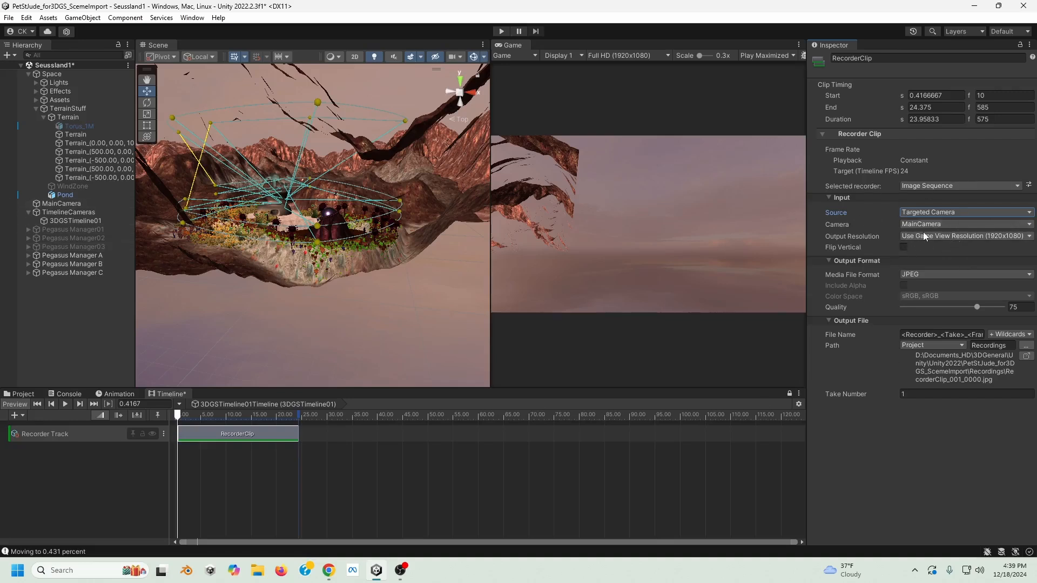
Set the Recorder Clip's output resolution to 4K - 2160p and its media file format to PNG.
{"action": "left_click", "coordinate": [922, 234]}
{"action": "left_click", "coordinate": [918, 322]}
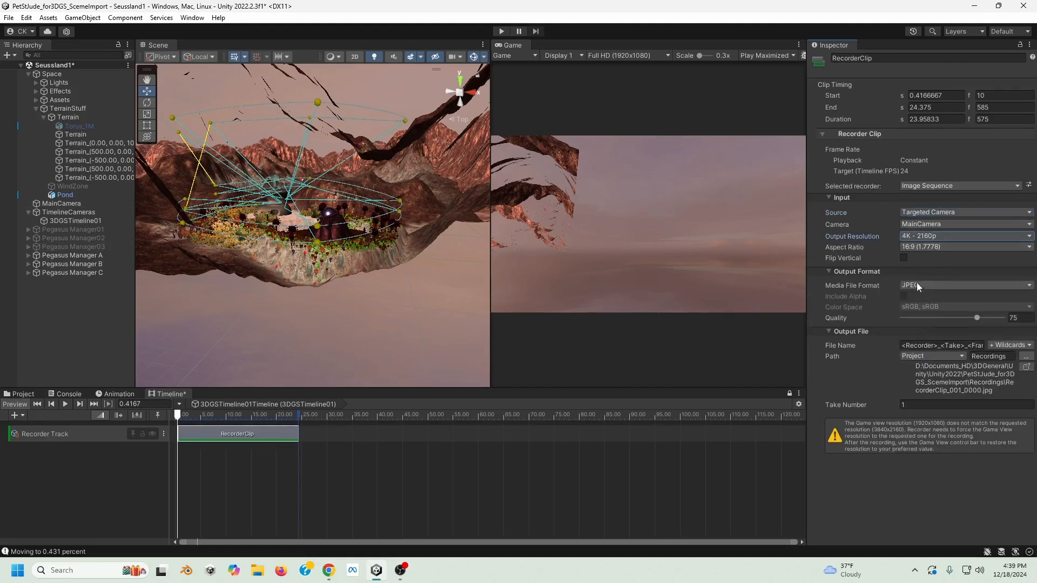
{"action": "left_click", "coordinate": [915, 284]}
{"action": "left_click", "coordinate": [920, 300]}
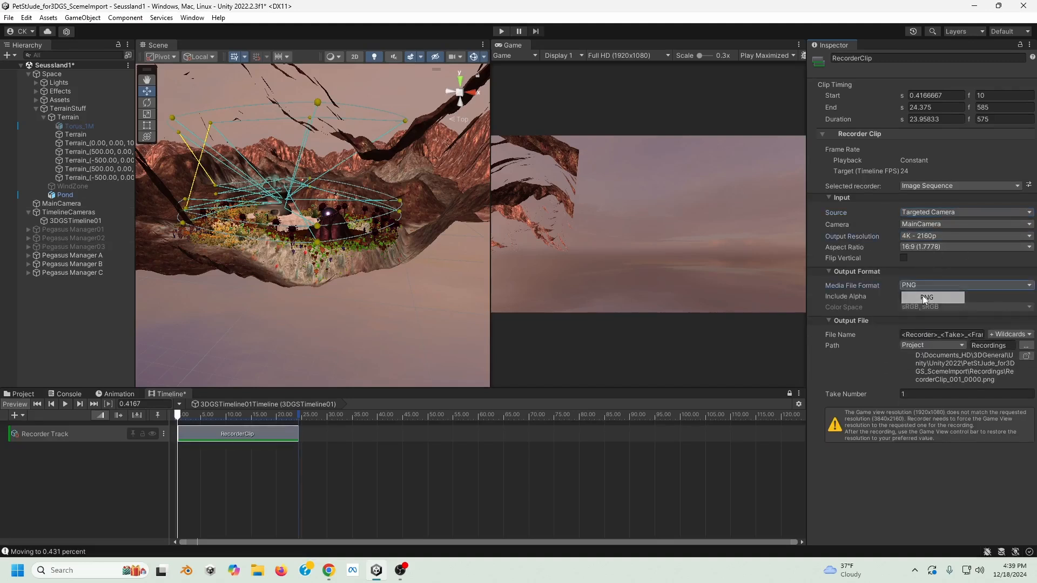
Try the 4K UHD (3840x2160) resolution in the Game view and return it to Full HD (1920x1080).
{"action": "left_click", "coordinate": [626, 56]}
{"action": "left_click", "coordinate": [646, 155]}
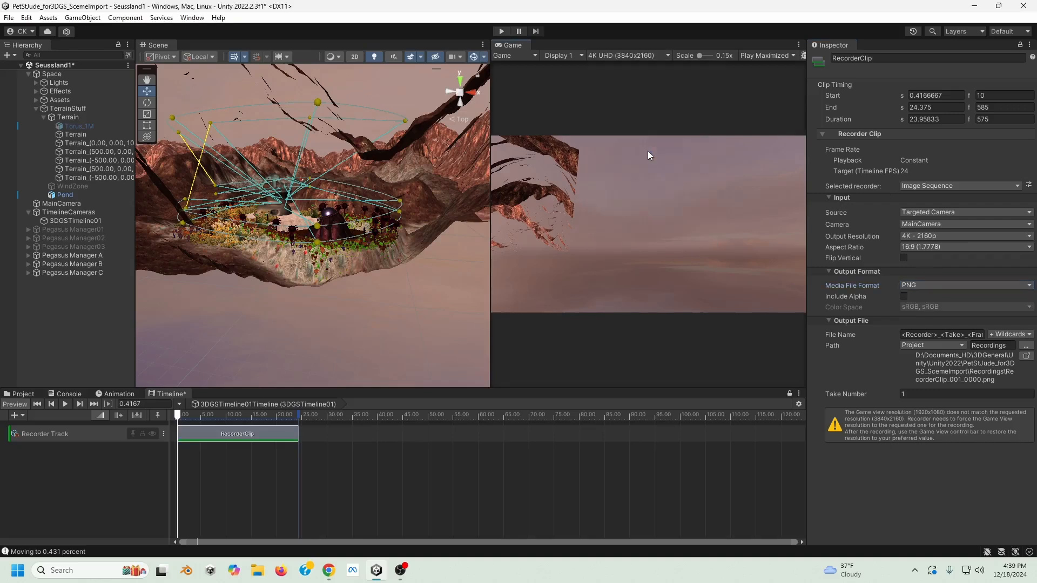
{"action": "left_click", "coordinate": [651, 56]}
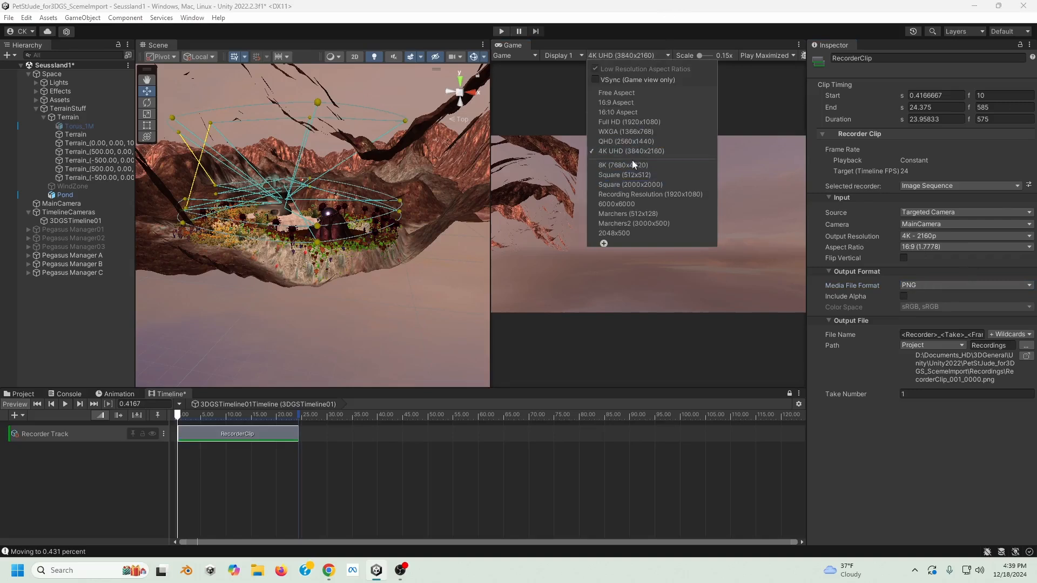
{"action": "left_click", "coordinate": [644, 121]}
Set the Recorder Clip's output resolution to FHD - 1080p and its output path type to Absolute.
{"action": "left_click", "coordinate": [947, 234]}
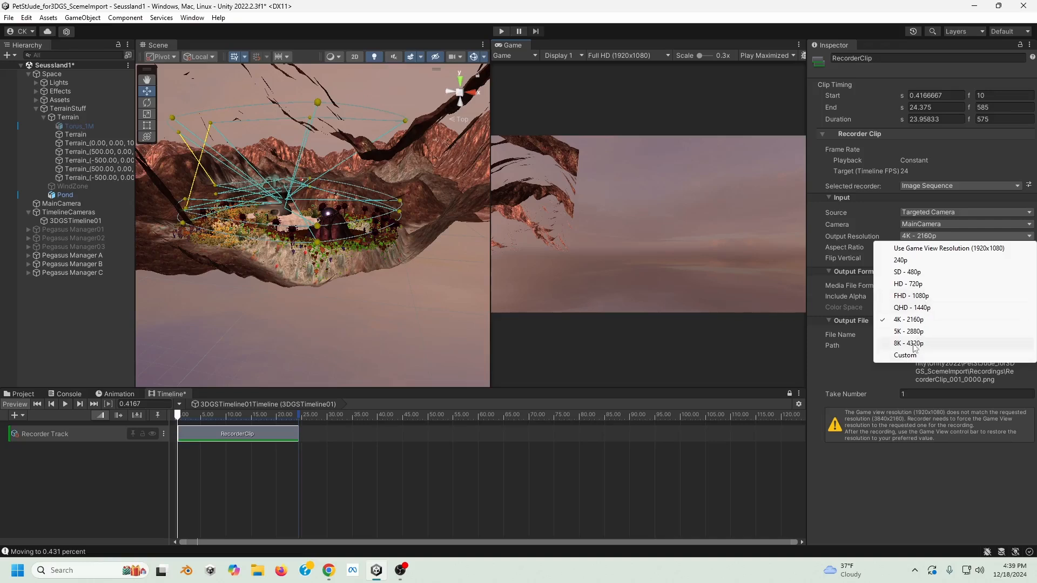
{"action": "left_click", "coordinate": [926, 296]}
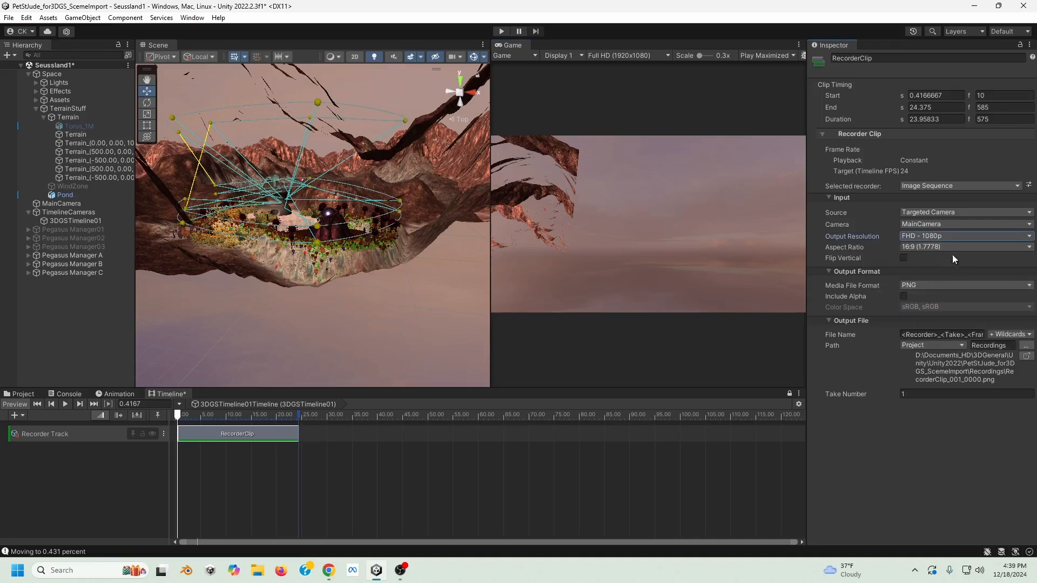
{"action": "left_click", "coordinate": [915, 334]}
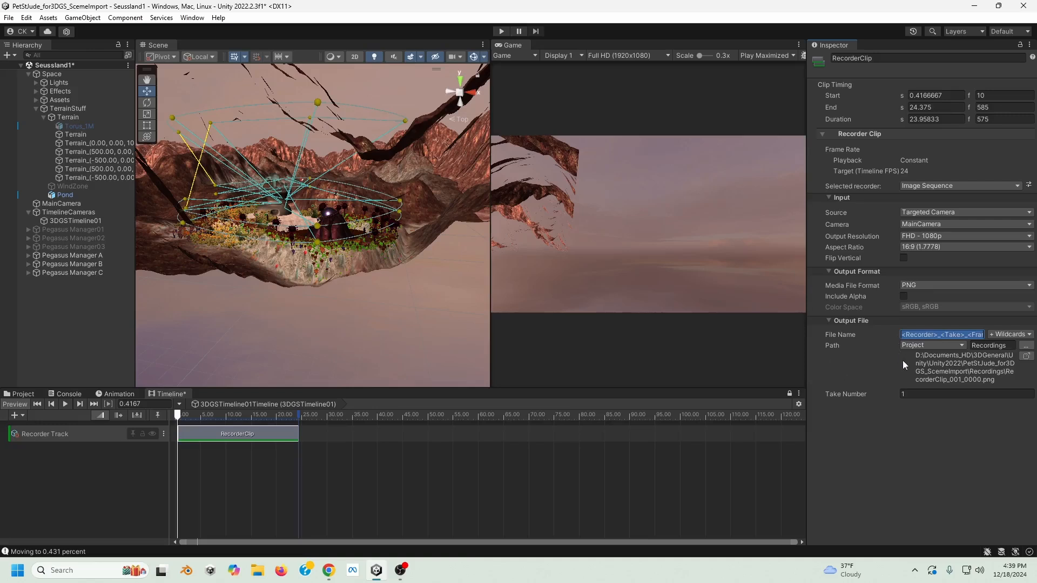
{"action": "left_click", "coordinate": [931, 335]}
{"action": "left_click", "coordinate": [953, 344]}
{"action": "left_click", "coordinate": [951, 419]}
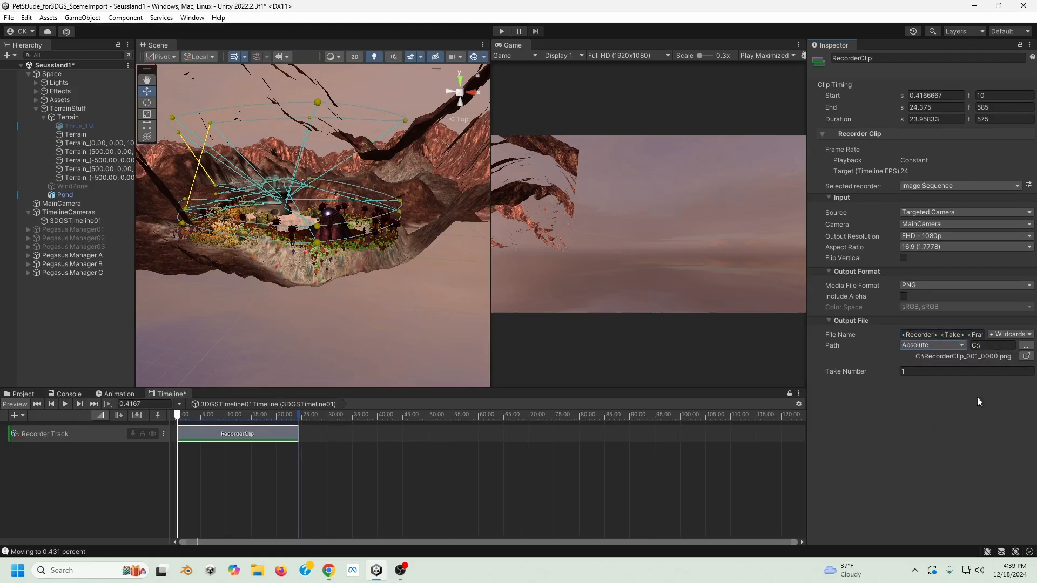
Switch to File Explorer, open the TempVideo3 folder on the C: drive and copy its path.
{"action": "left_click", "coordinate": [257, 570]}
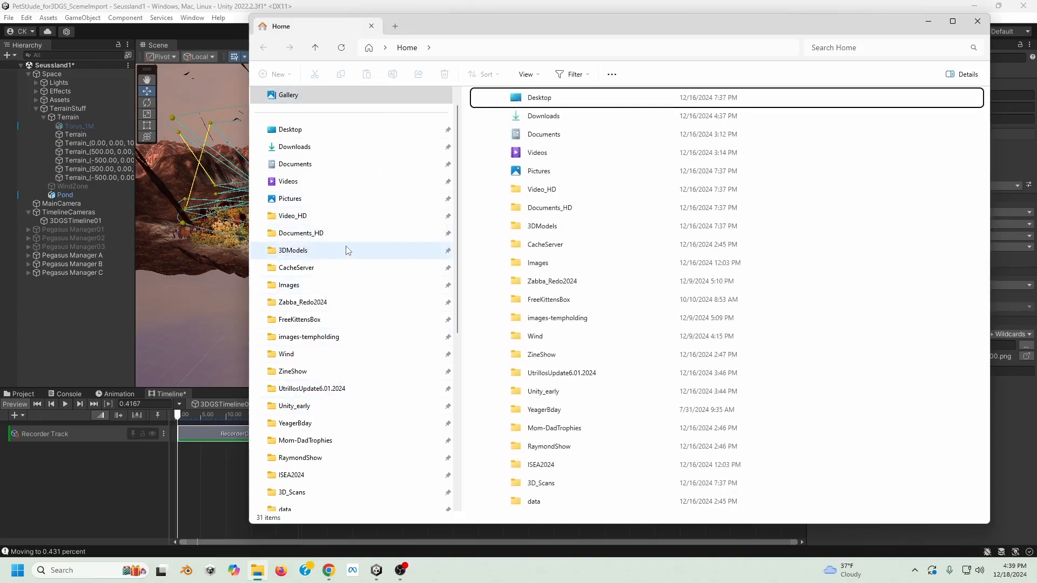
{"action": "left_click", "coordinate": [359, 186]}
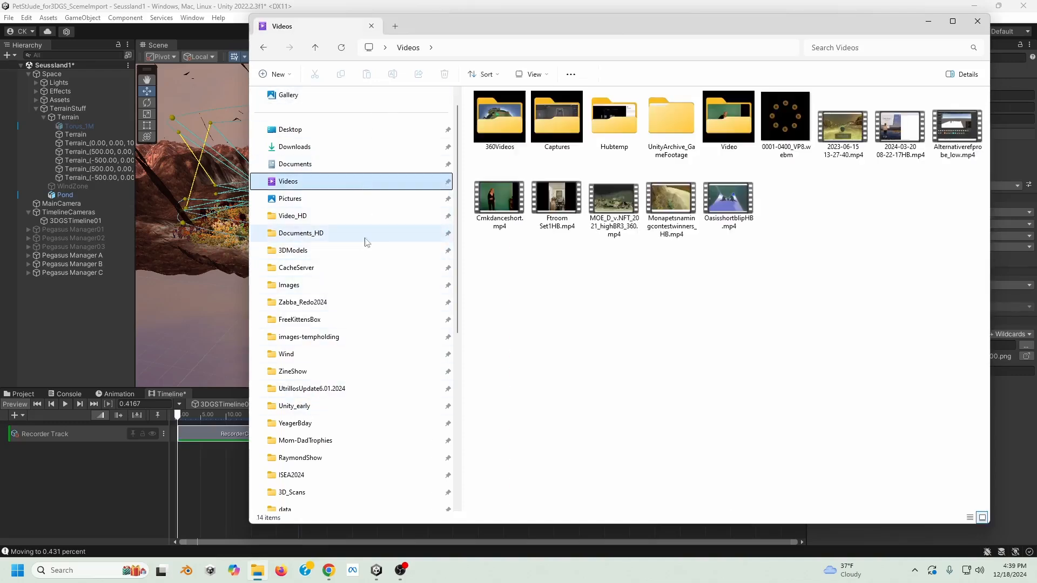
{"action": "scroll", "coordinate": [319, 251], "scroll_direction": "down", "scroll_amount": 5}
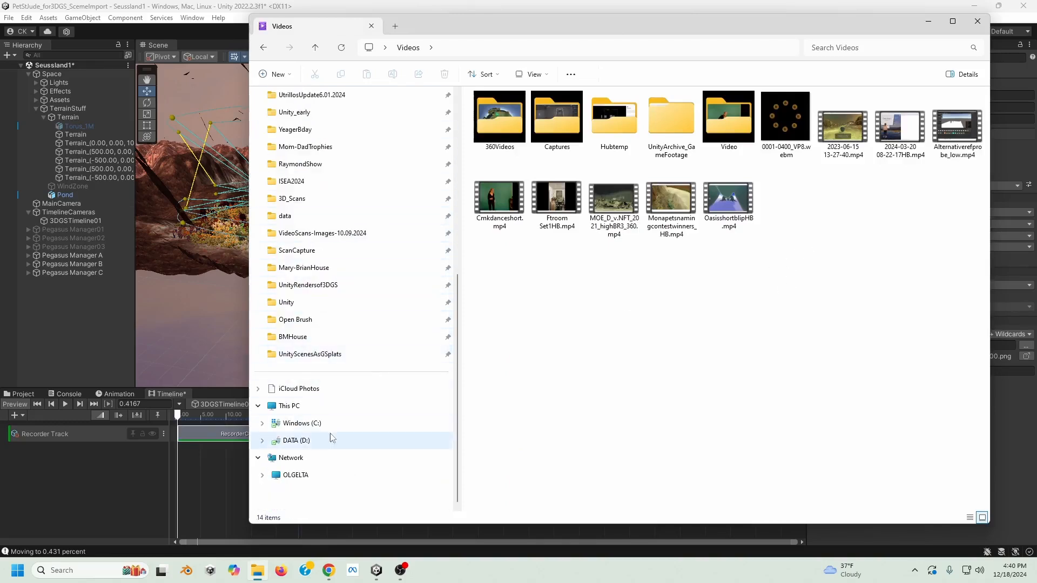
{"action": "left_click", "coordinate": [342, 424]}
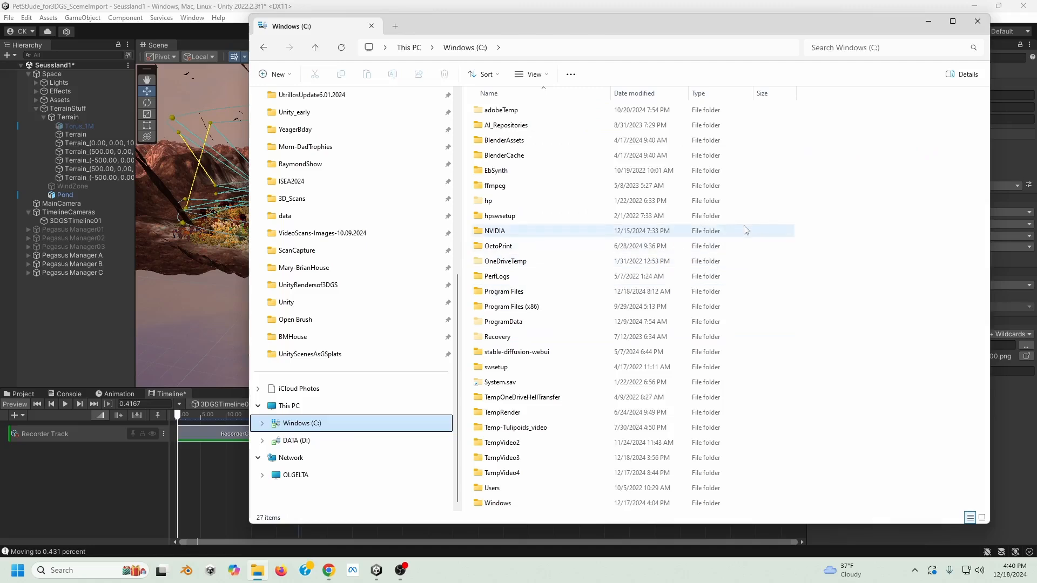
{"action": "double_click", "coordinate": [529, 458]}
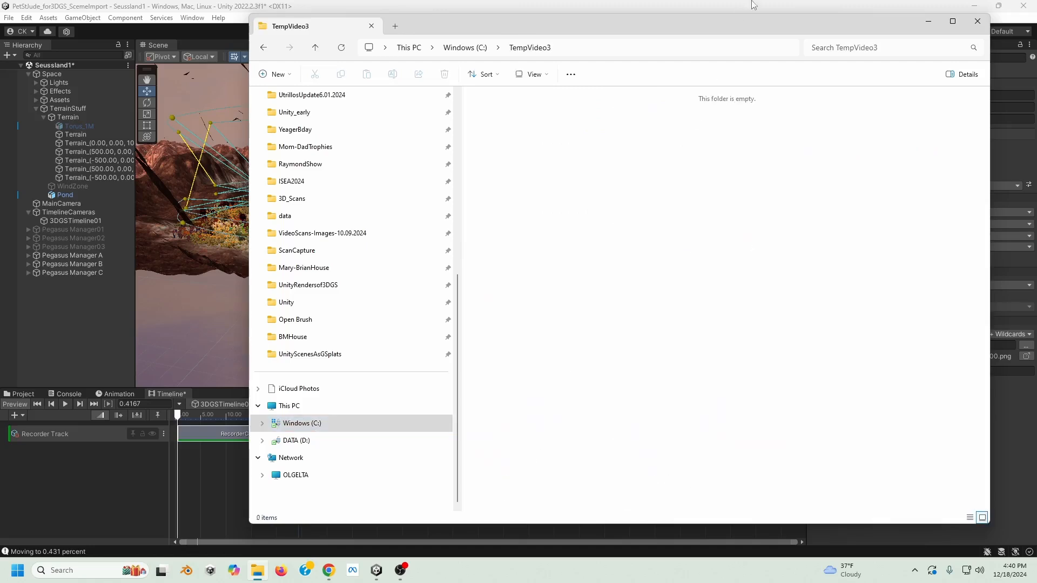
{"action": "left_click", "coordinate": [586, 50]}
{"action": "right_click", "coordinate": [587, 52]}
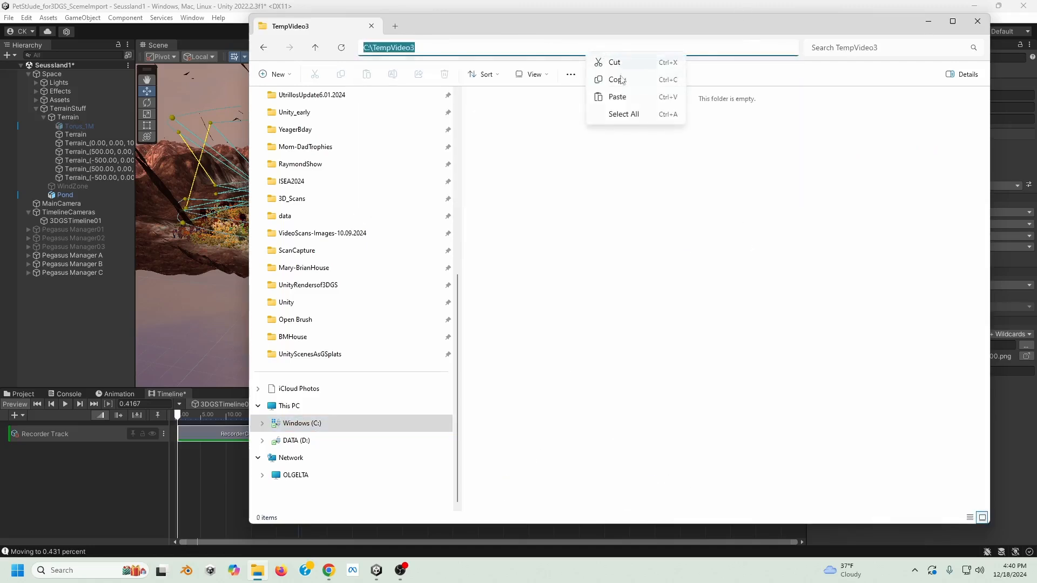
{"action": "left_click", "coordinate": [617, 76]}
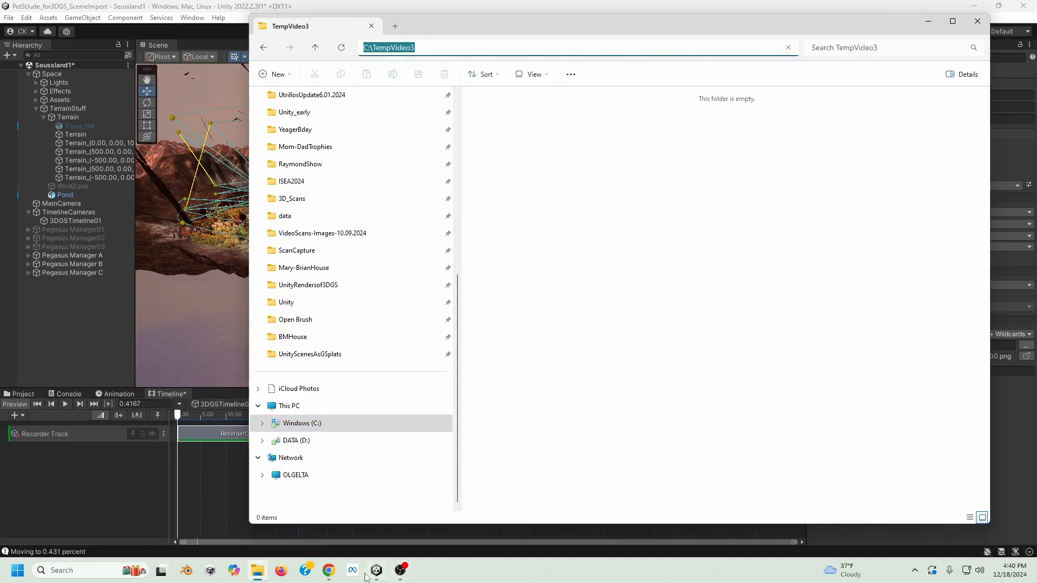
Switch back to Unity, set the Recorder Clip's absolute output path to C:\TempVideo3 and check that it opens the right folder.
{"action": "left_click", "coordinate": [400, 571]}
{"action": "mouse_move", "coordinate": [377, 572]}
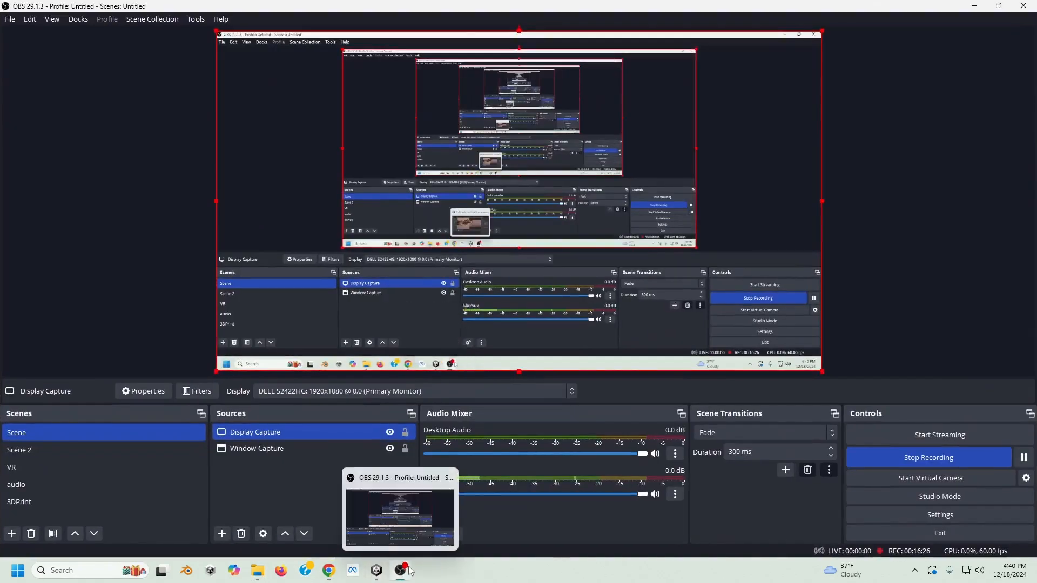
{"action": "left_click", "coordinate": [377, 572]}
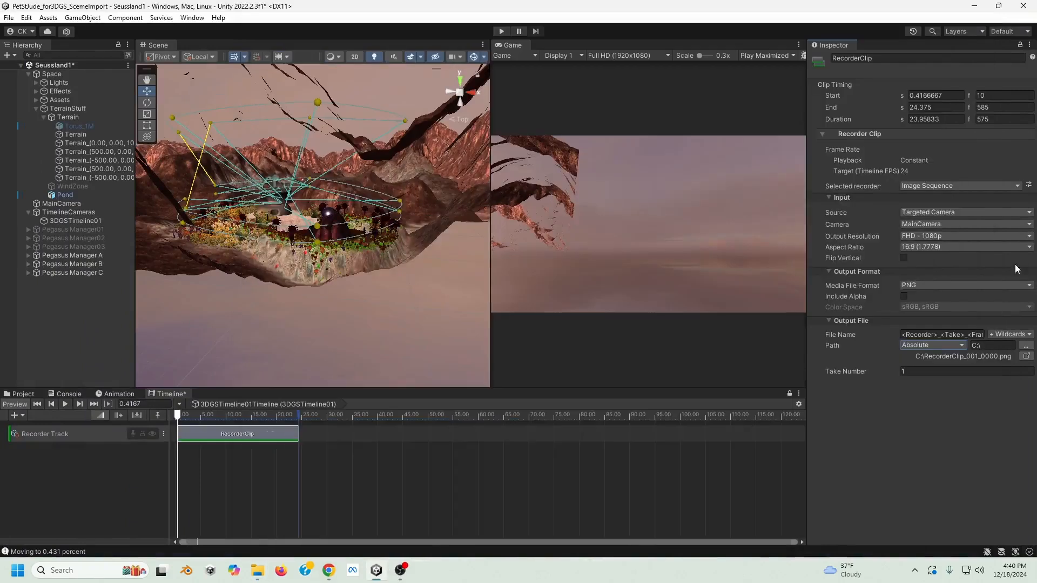
{"action": "right_click", "coordinate": [997, 348]}
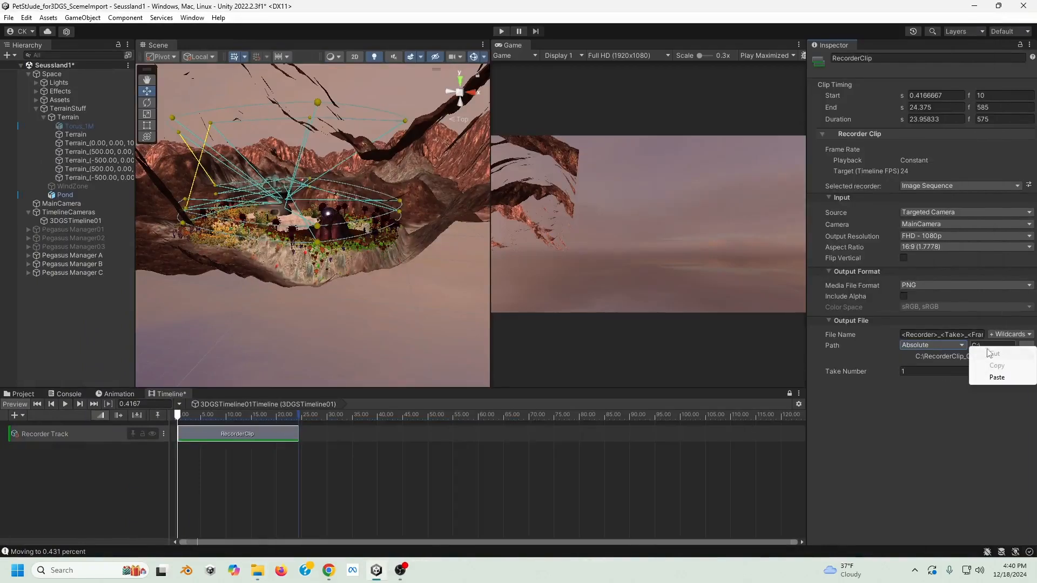
{"action": "left_click", "coordinate": [929, 399]}
{"action": "left_click", "coordinate": [992, 348]}
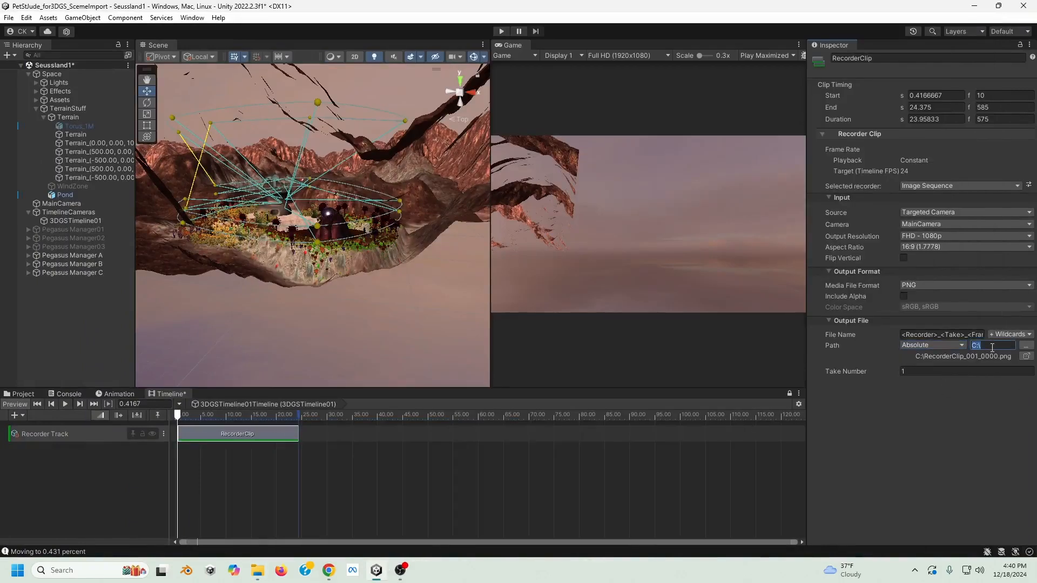
{"action": "key", "text": "ctrl+v"}
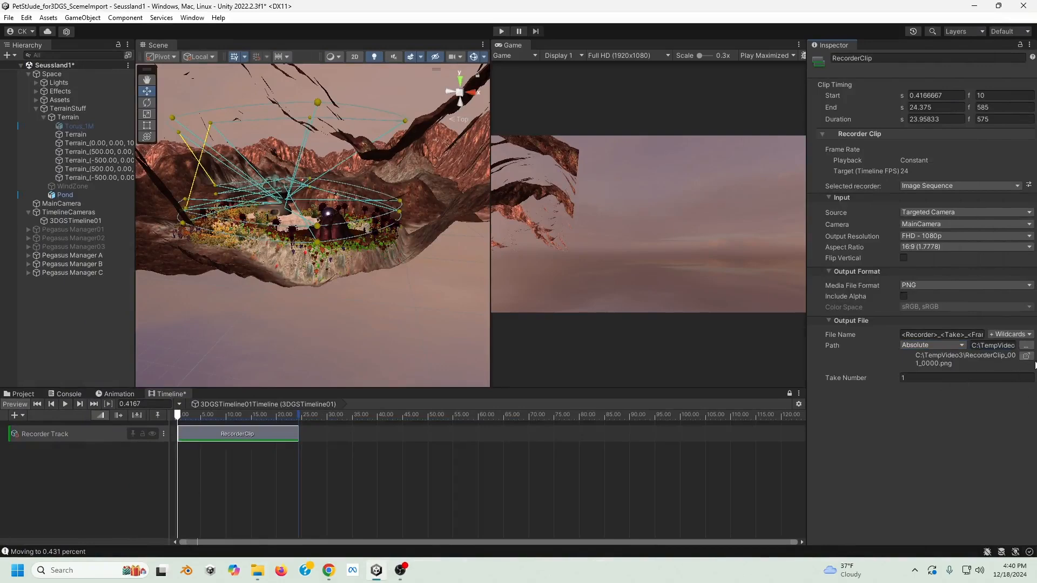
{"action": "left_click", "coordinate": [1025, 356]}
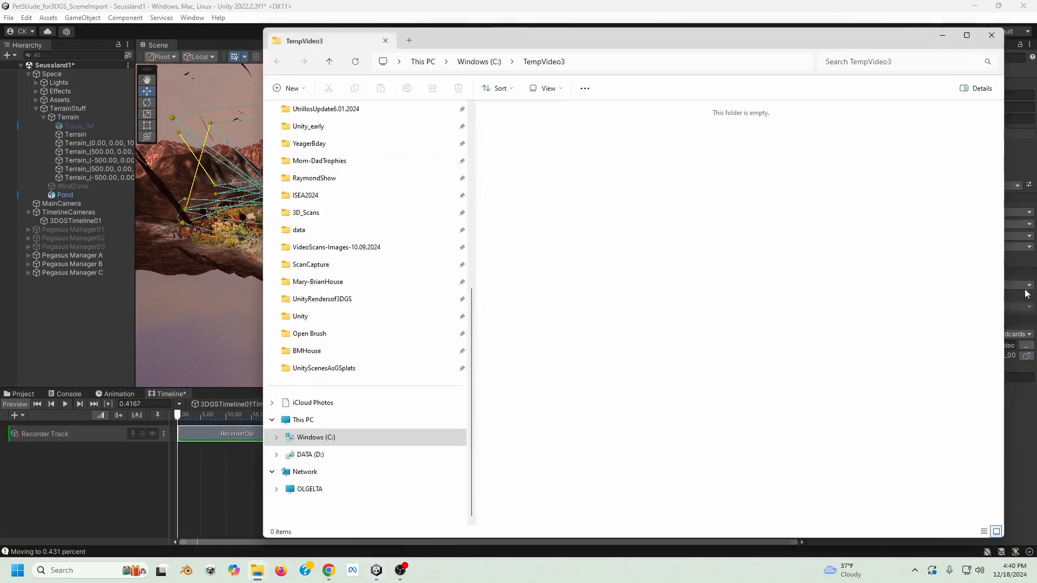
{"action": "left_click", "coordinate": [991, 36]}
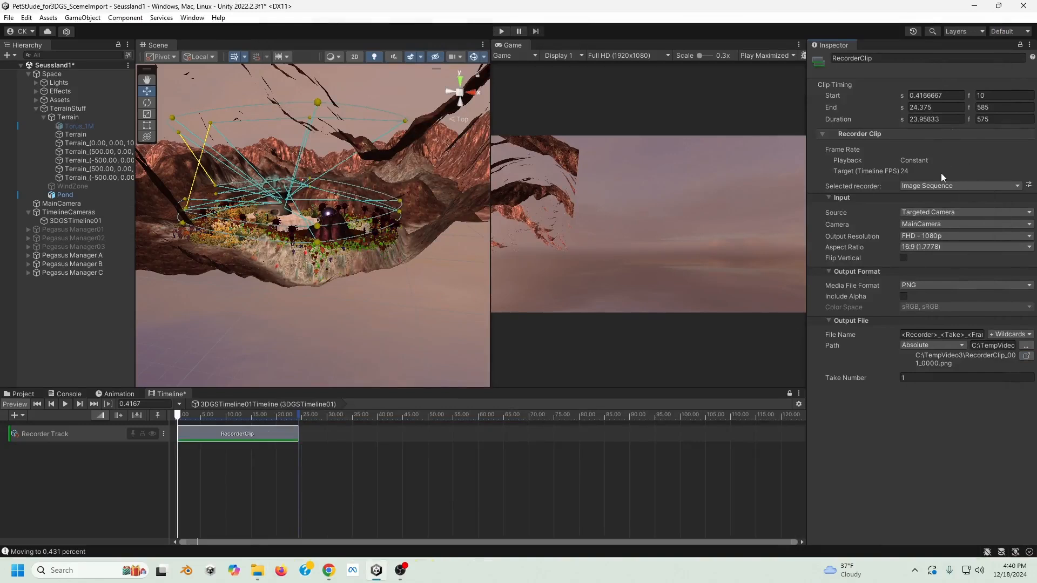
Start Play mode to record the image sequence, saving the unsaved Timeline changes.
{"action": "left_click", "coordinate": [500, 31]}
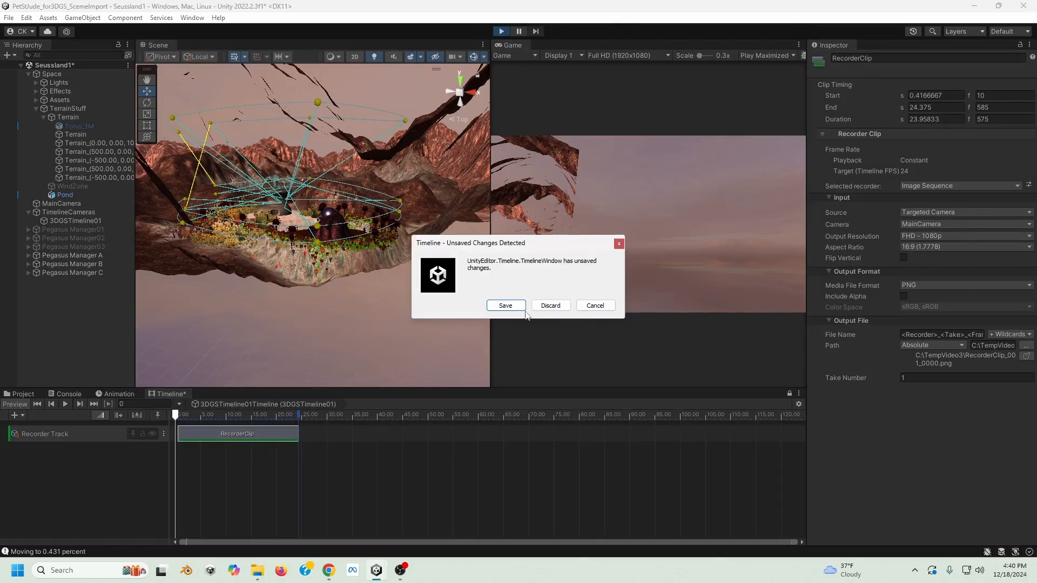
{"action": "left_click", "coordinate": [520, 308]}
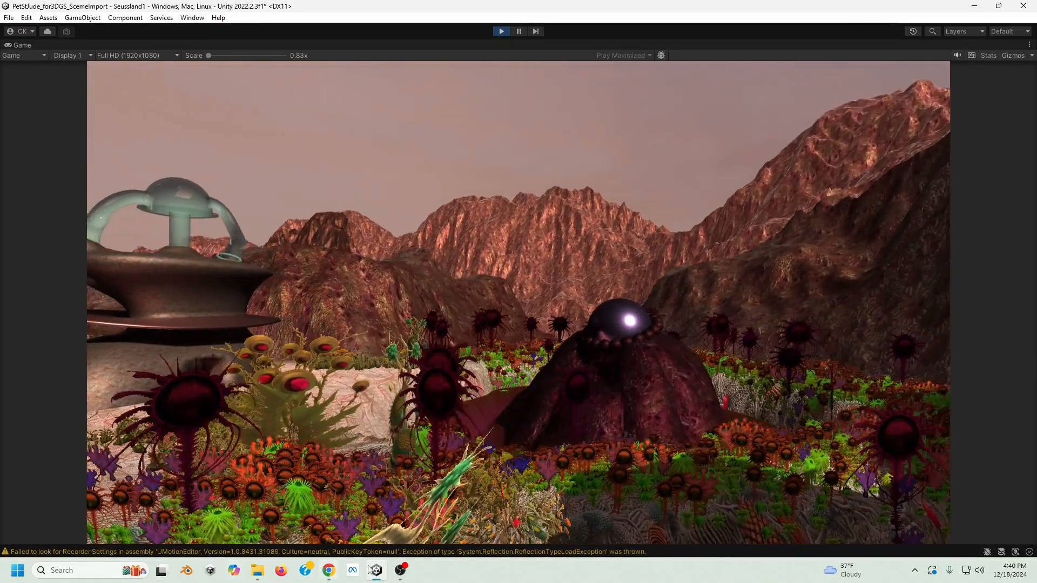
Switch to File Explorer and preview the recorded frames in TempVideo3, starting from RecorderClip_001_0021.png.
{"action": "left_click", "coordinate": [258, 570]}
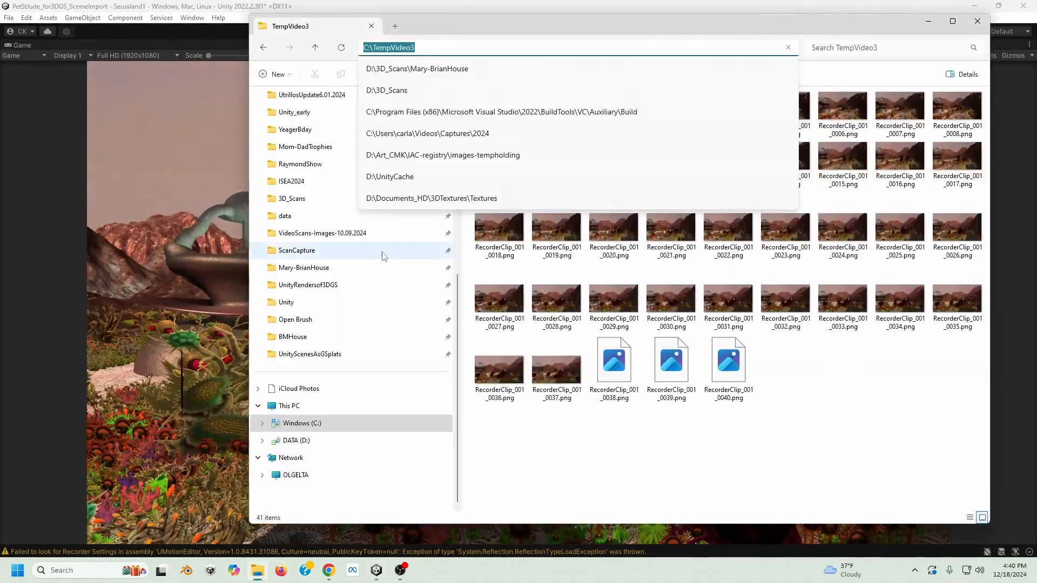
{"action": "left_click", "coordinate": [641, 382]}
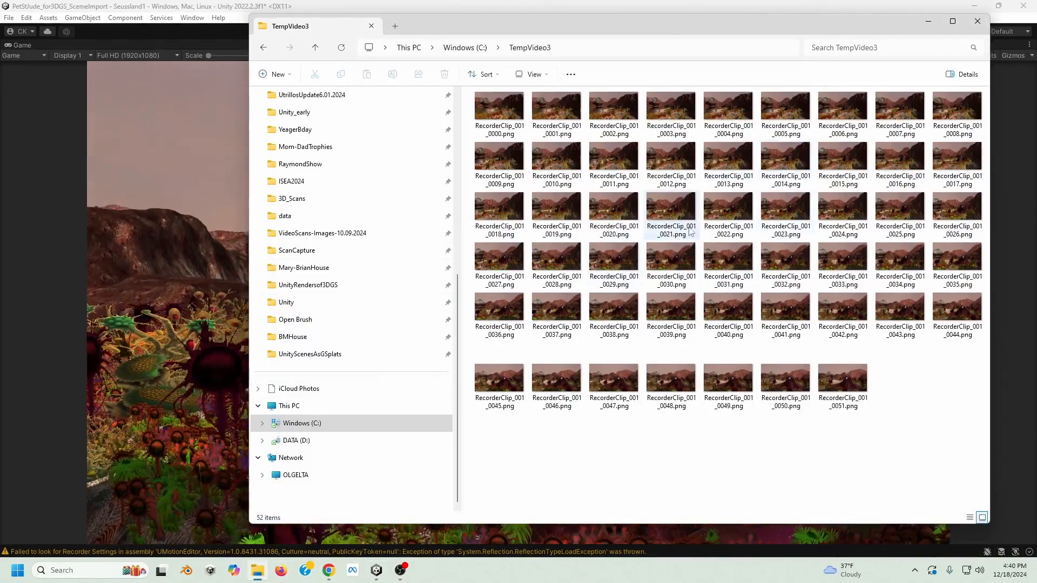
{"action": "double_click", "coordinate": [663, 206]}
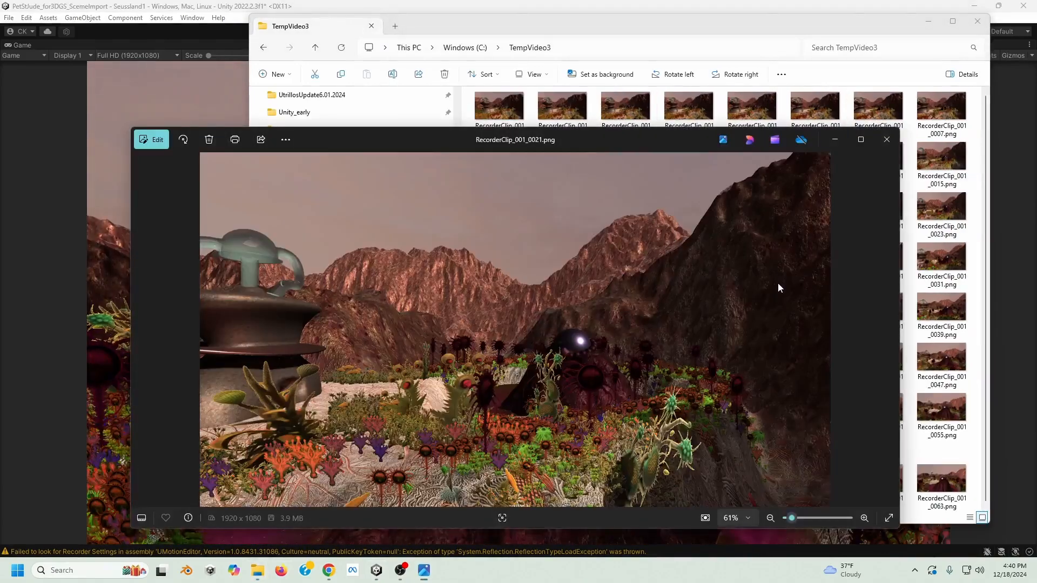
{"action": "left_click", "coordinate": [890, 330]}
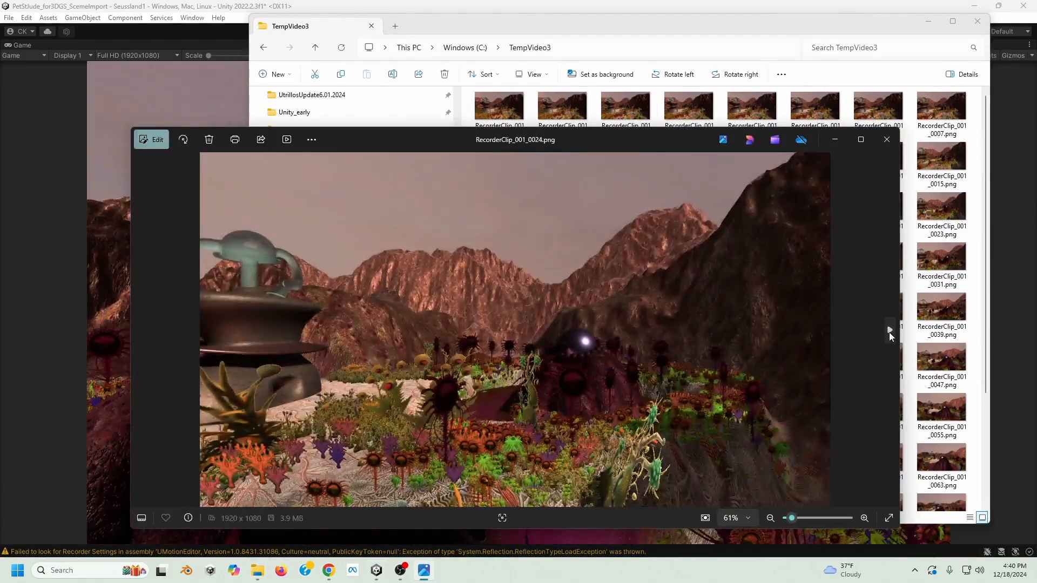
{"action": "left_click", "coordinate": [889, 332]}
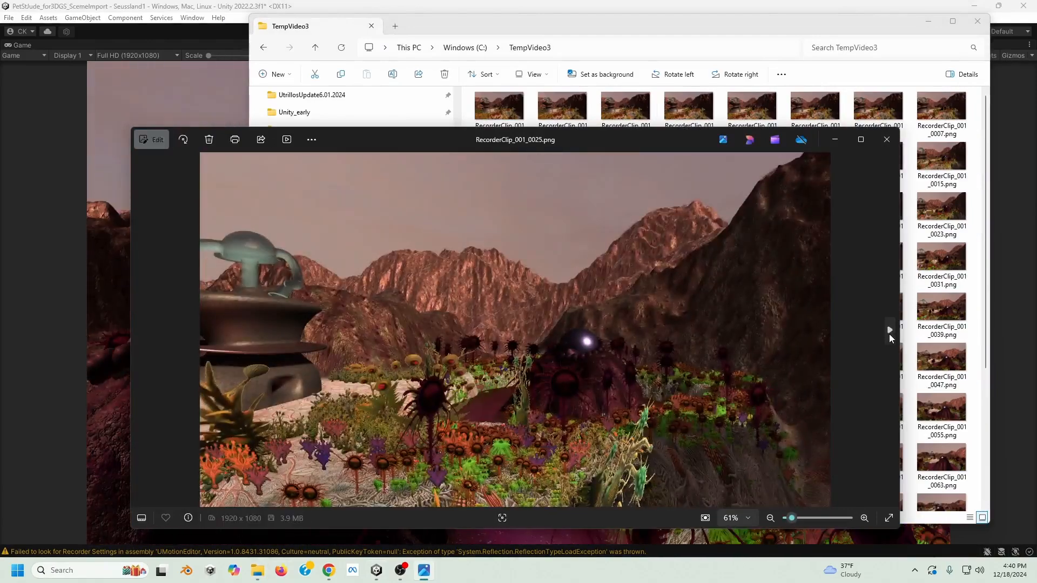
{"action": "left_click", "coordinate": [888, 334]}
{"action": "left_click", "coordinate": [889, 334]}
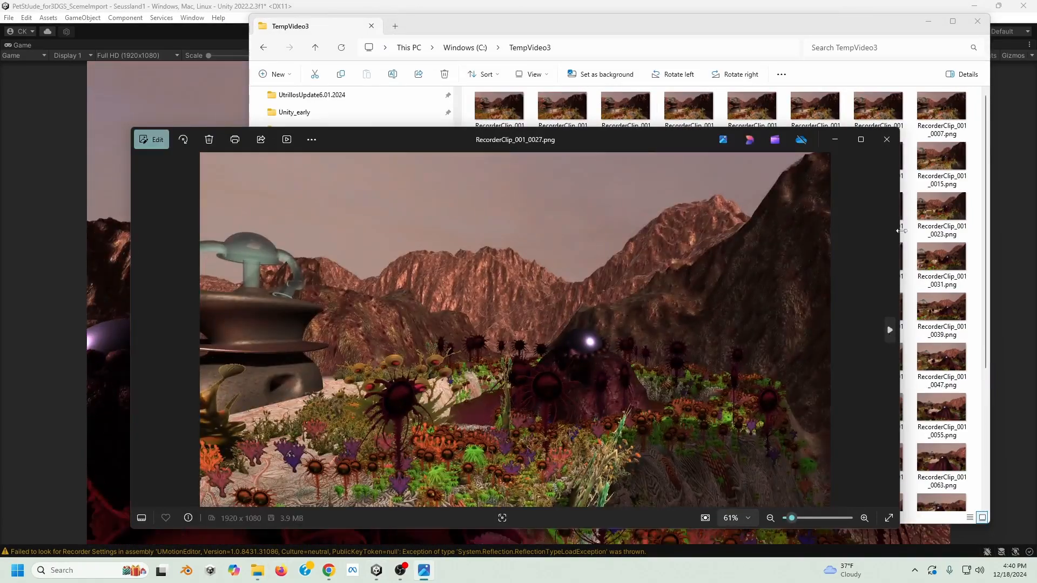
{"action": "left_click", "coordinate": [886, 140]}
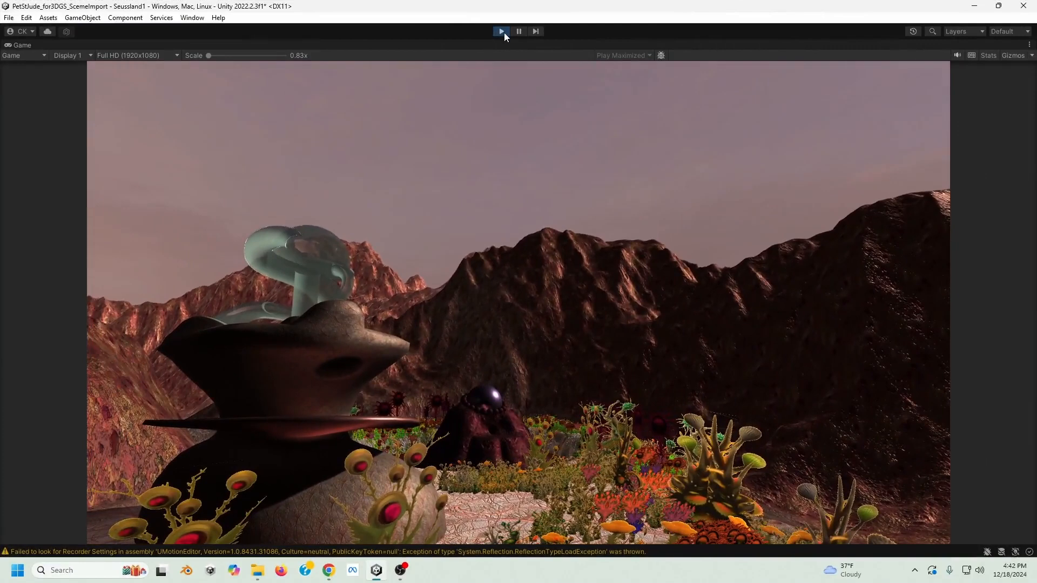
Stop Play mode in Unity and open the Recorder Clip's output folder.
{"action": "left_click", "coordinate": [503, 32]}
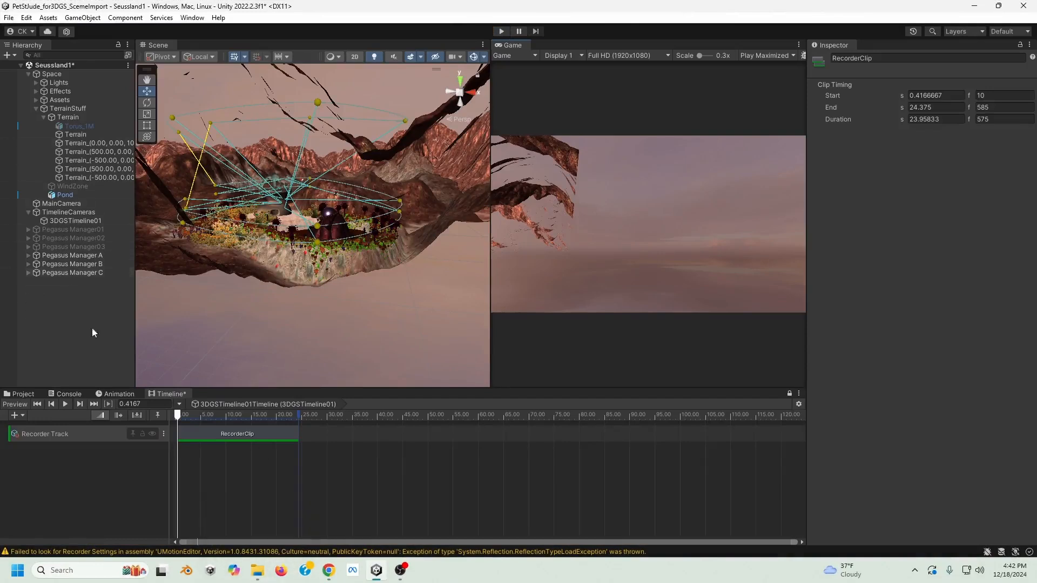
{"action": "left_click", "coordinate": [204, 433]}
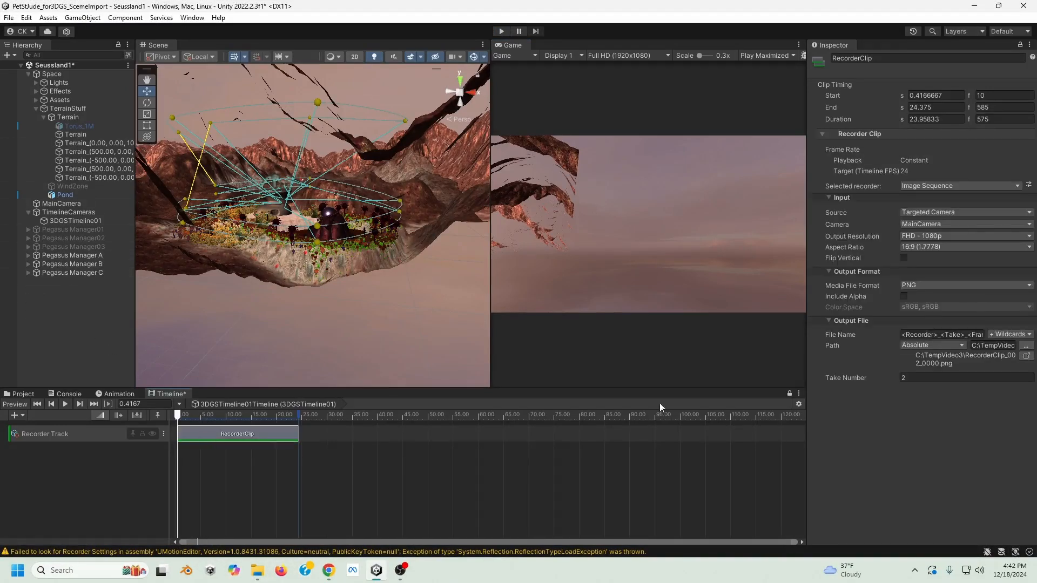
{"action": "left_click", "coordinate": [1025, 356]}
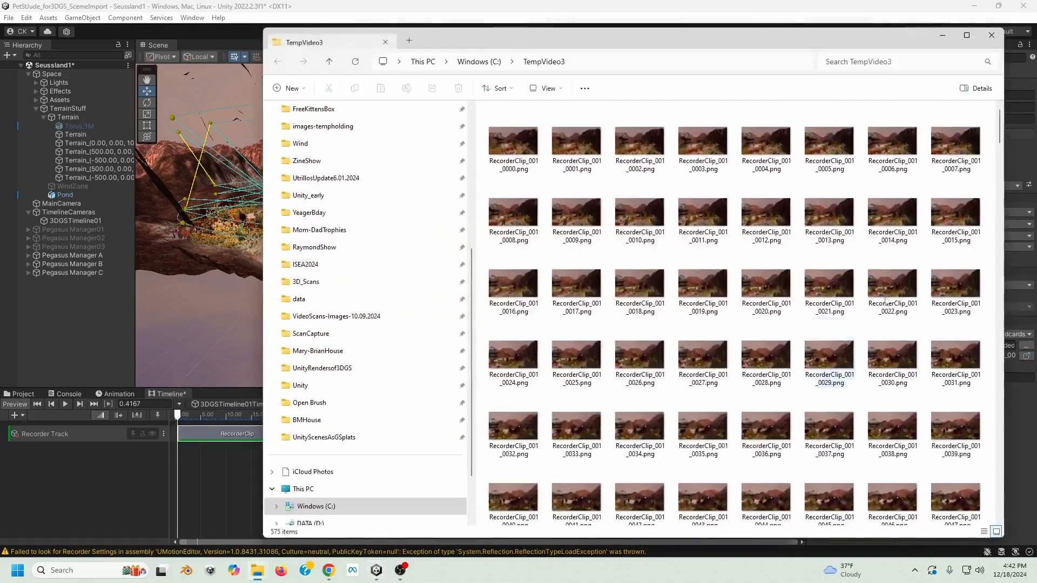
Review the whole recorded PNG sequence, preview RecorderClip_001_0567.png and close the output folder.
{"action": "scroll", "coordinate": [937, 449], "scroll_direction": "down", "scroll_amount": 5}
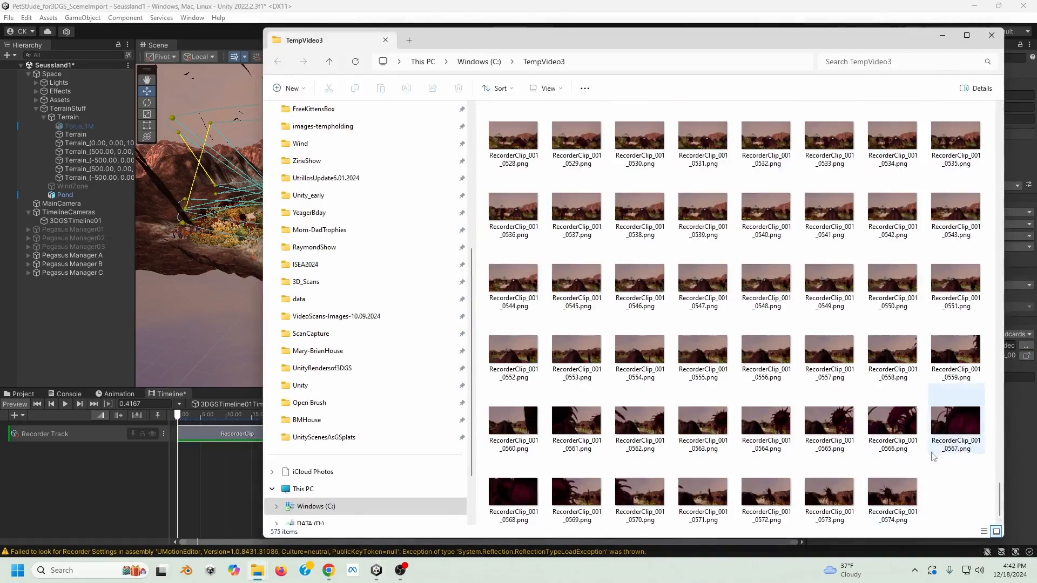
{"action": "double_click", "coordinate": [954, 421]}
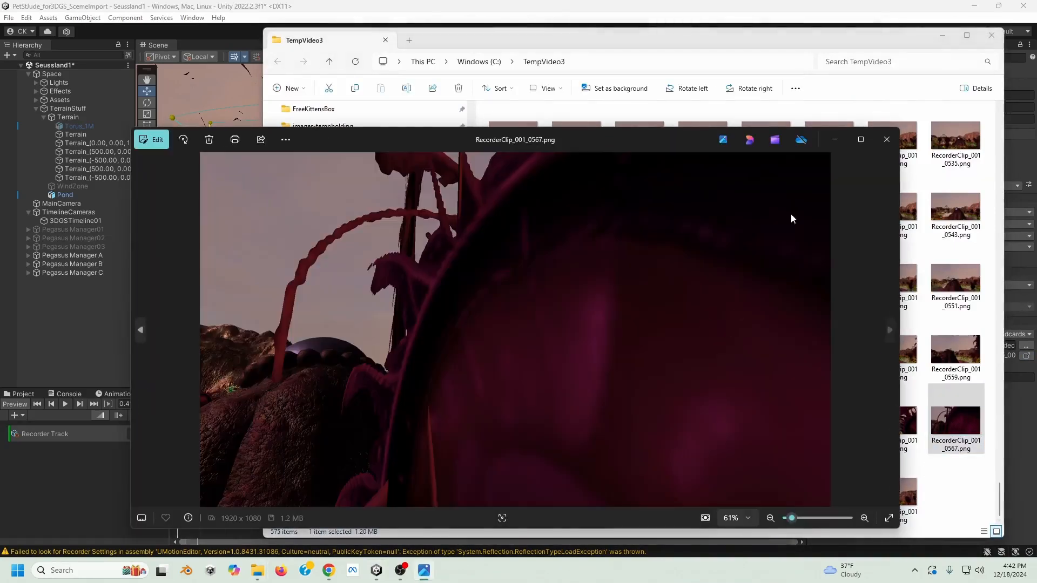
{"action": "left_click", "coordinate": [886, 141]}
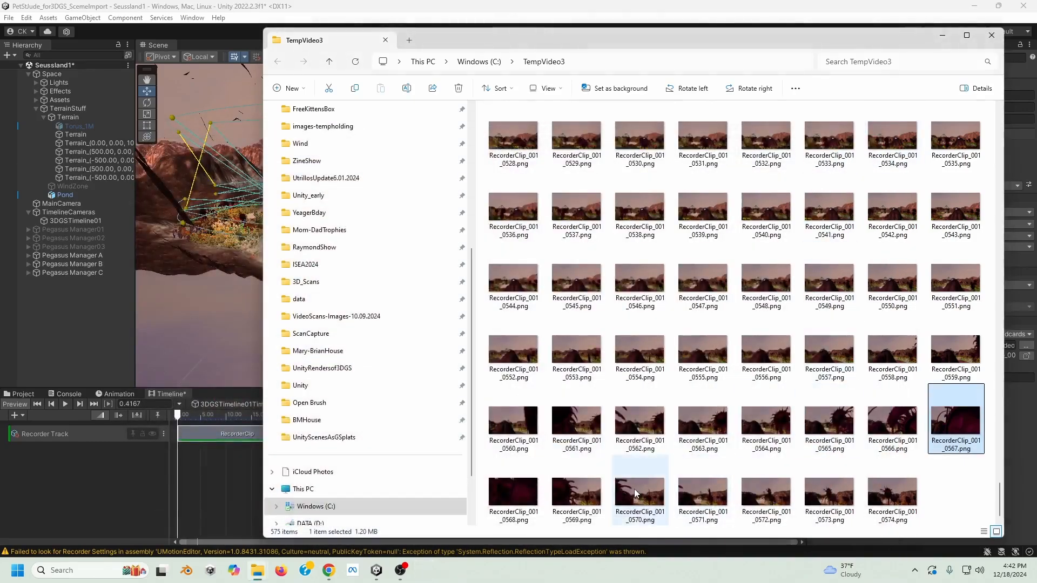
{"action": "scroll", "coordinate": [702, 357], "scroll_direction": "up", "scroll_amount": 10}
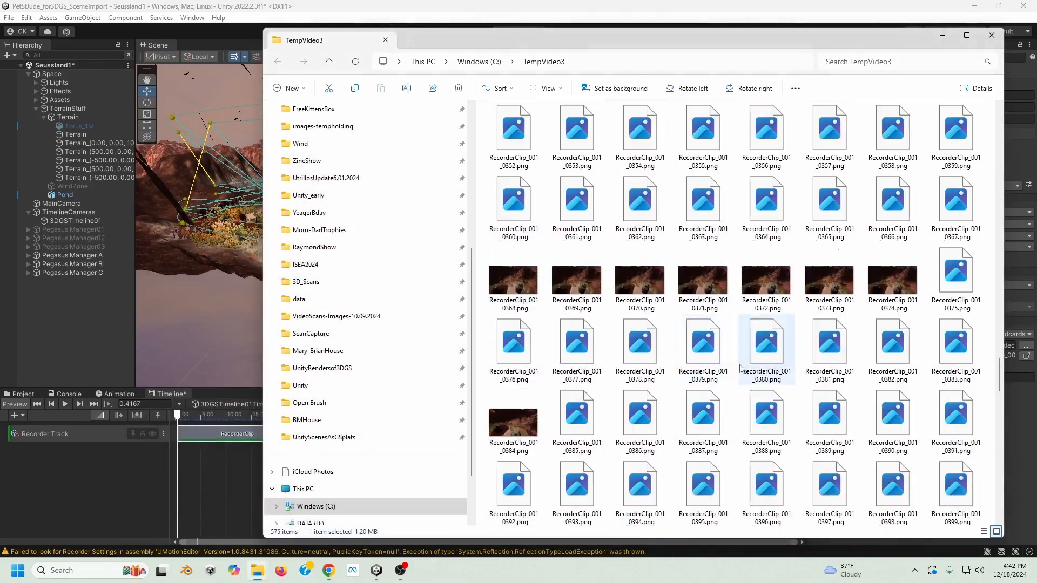
{"action": "scroll", "coordinate": [744, 367], "scroll_direction": "up", "scroll_amount": 15}
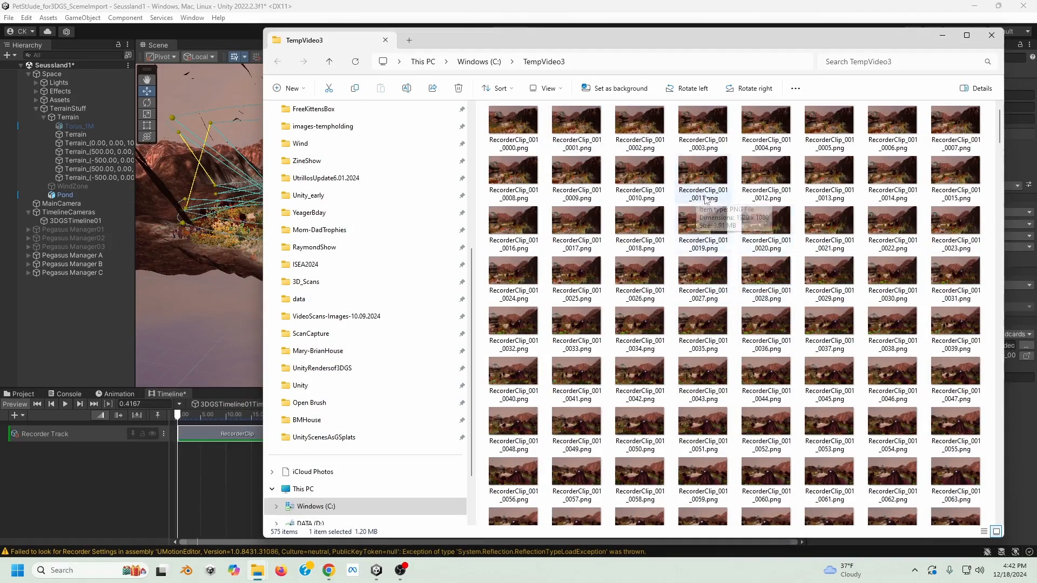
{"action": "left_click", "coordinate": [991, 36]}
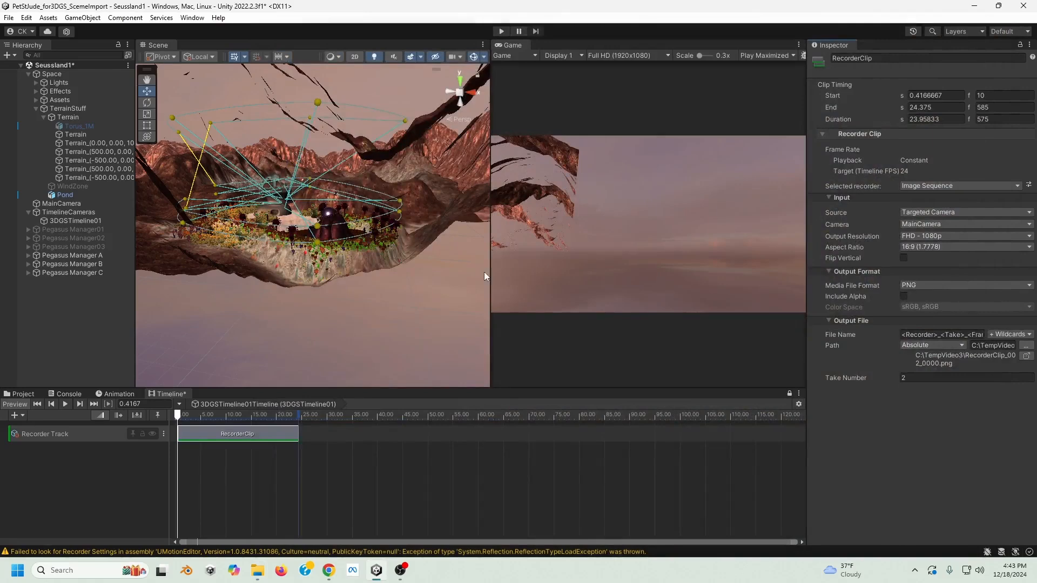
Inspect the MainCamera's settings and browse the component categories available to add to it.
{"action": "left_click", "coordinate": [69, 203]}
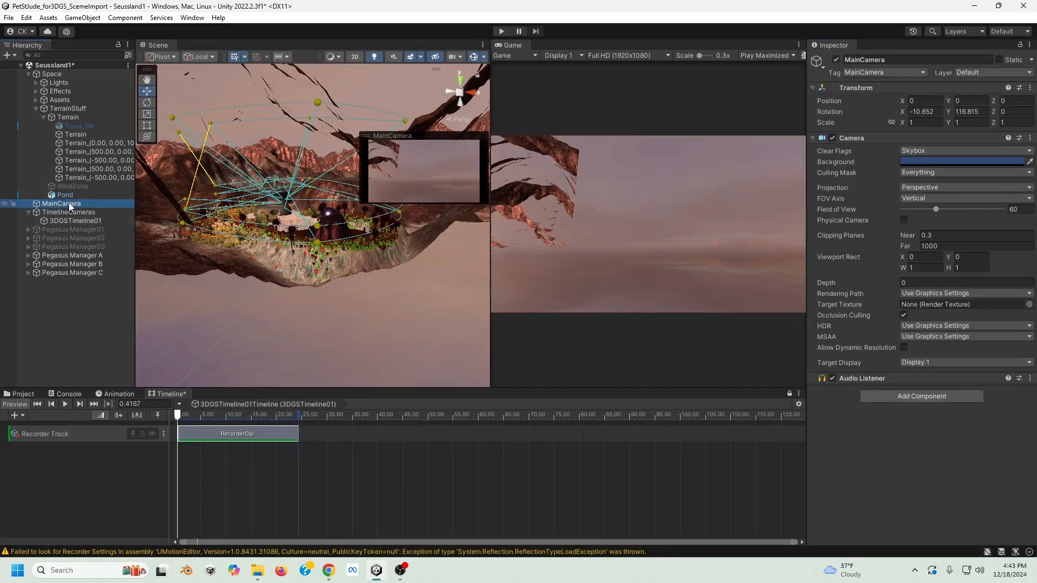
{"action": "left_click", "coordinate": [906, 400]}
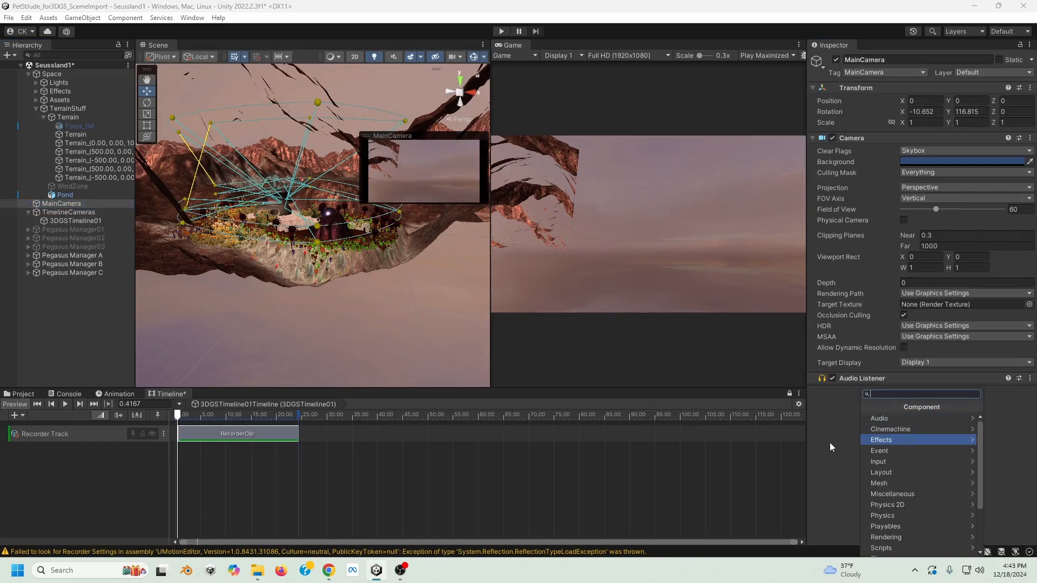
{"action": "key", "text": "Down"}
{"action": "key", "text": "Down"}
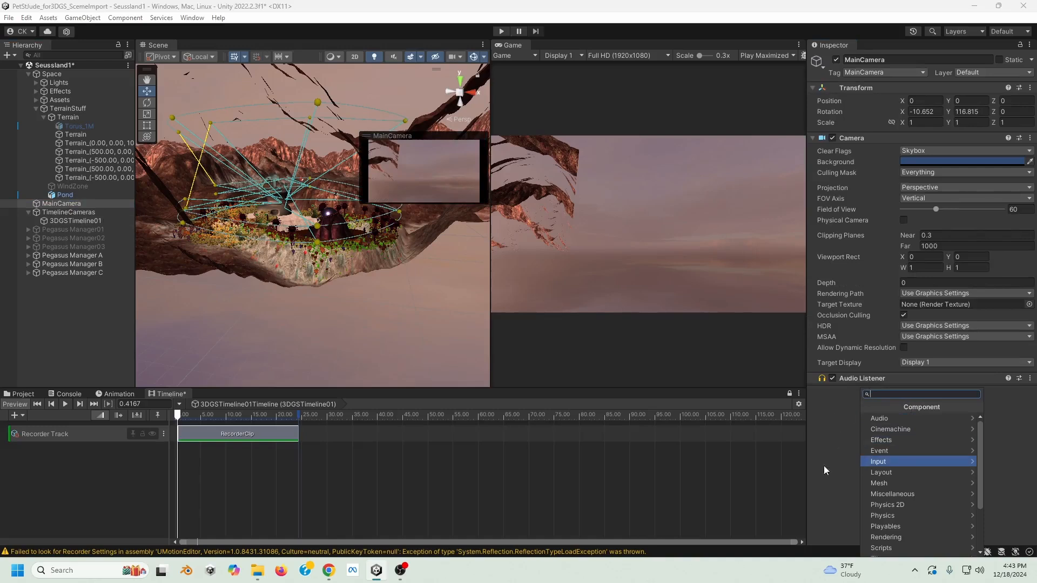
{"action": "left_click", "coordinate": [851, 420]}
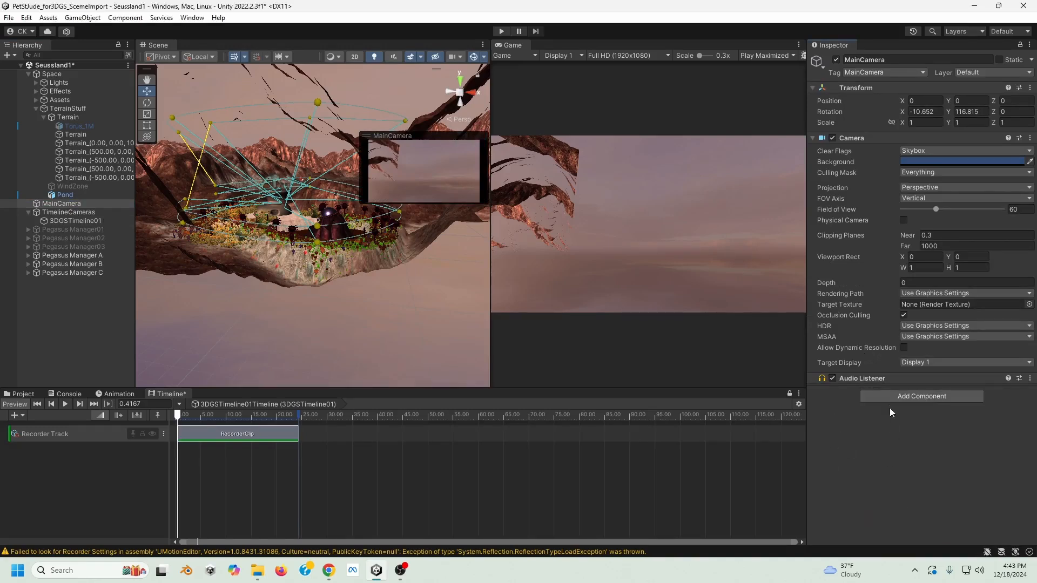